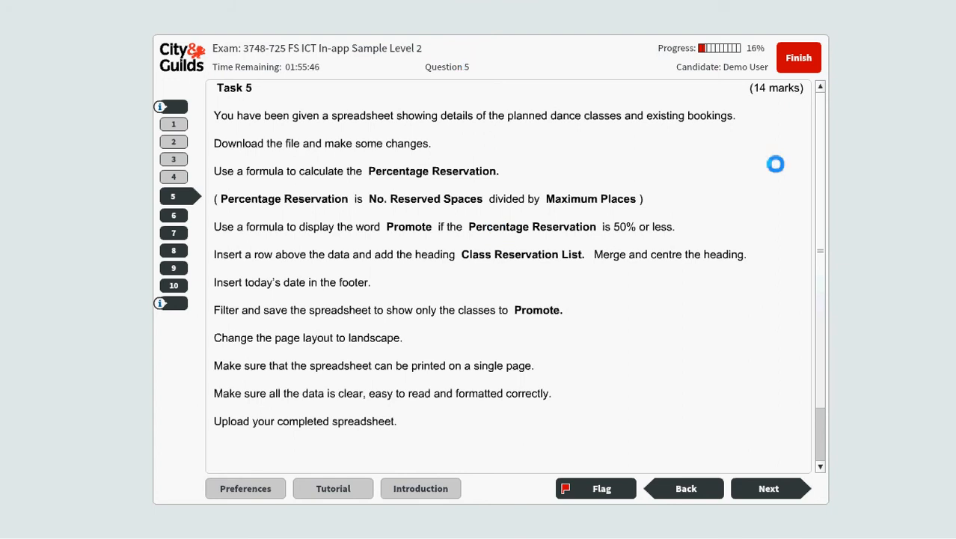
- Download the dance classes file and save it as Spreadsheet in the All ways dancing folder
drag(820, 172, 816, 253)
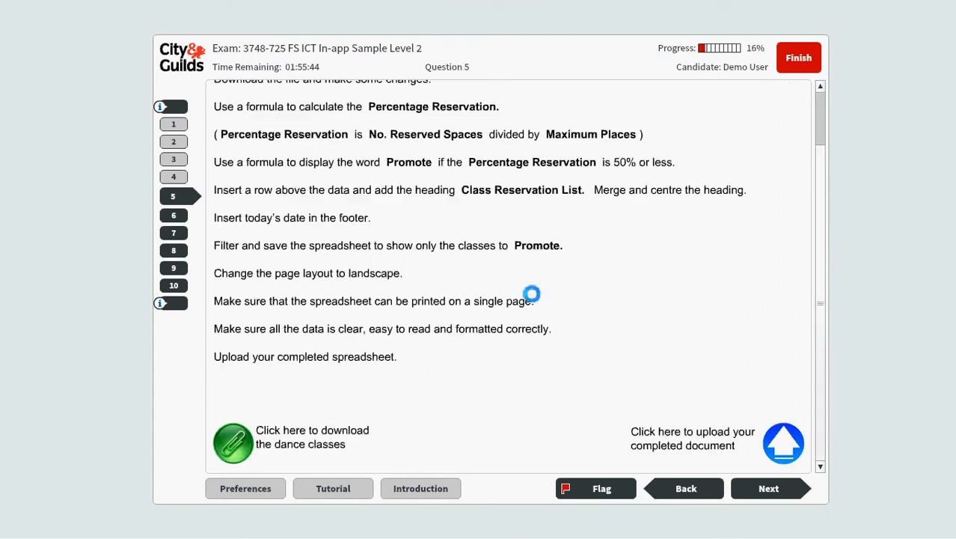
click(237, 446)
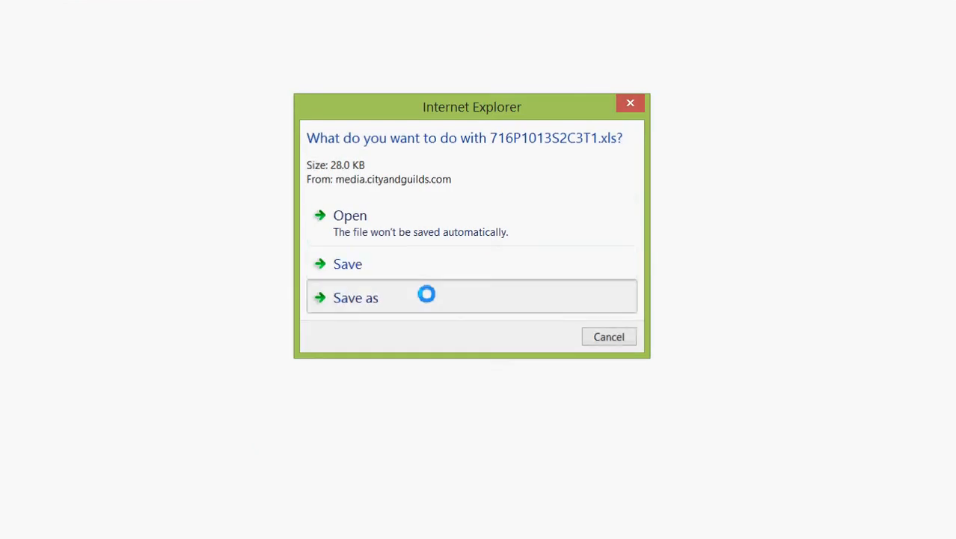
click(426, 293)
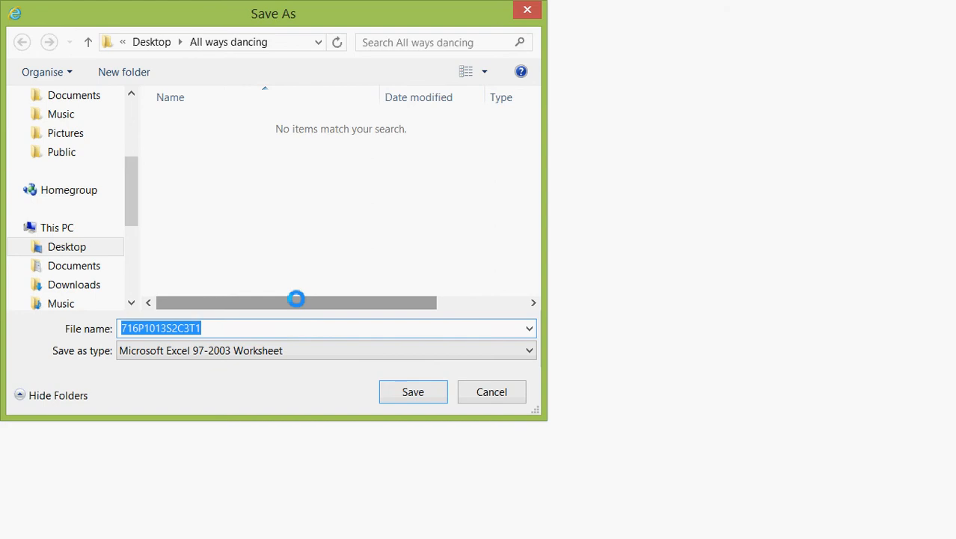
text(SPrea)
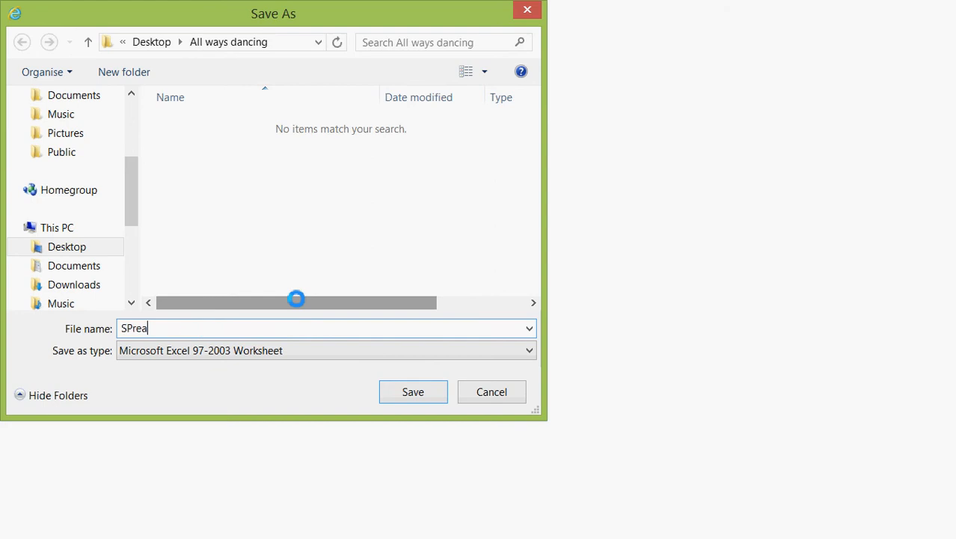
key(BackSpace)
key(BackSpace)
key(BackSpace)
key(BackSpace)
text(preadsheet)
key(Return)
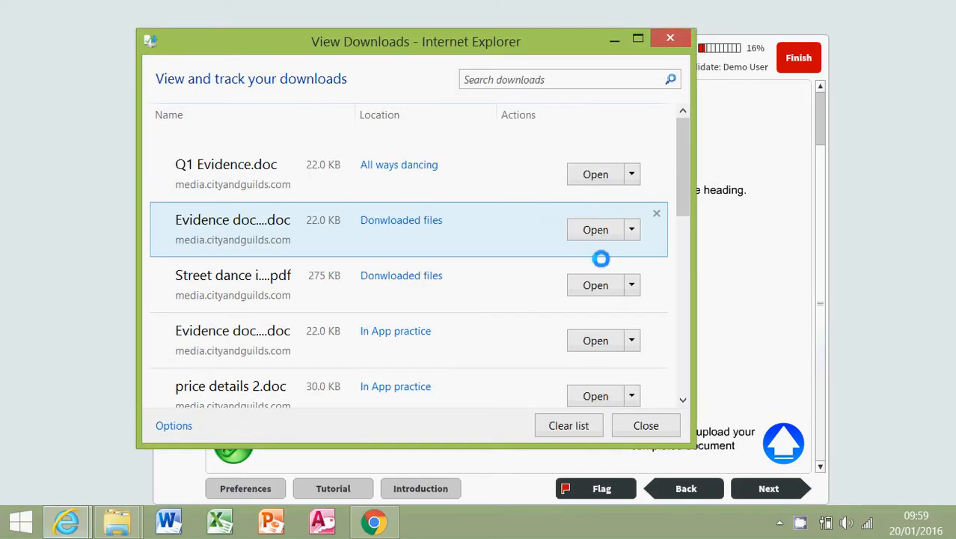
click(668, 37)
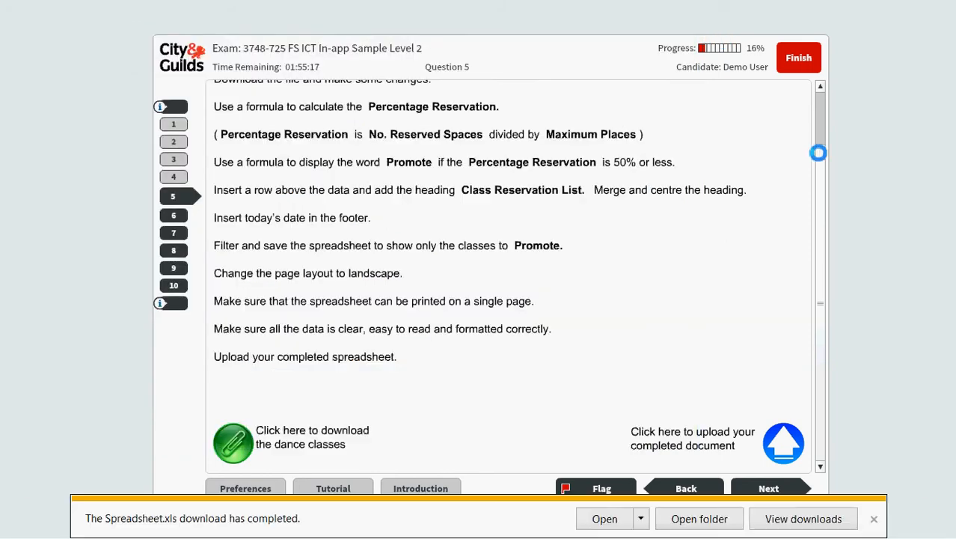
- Review the Task 5 instructions and open the downloaded Spreadsheet.xls as read-only in Excel
drag(819, 149, 825, 101)
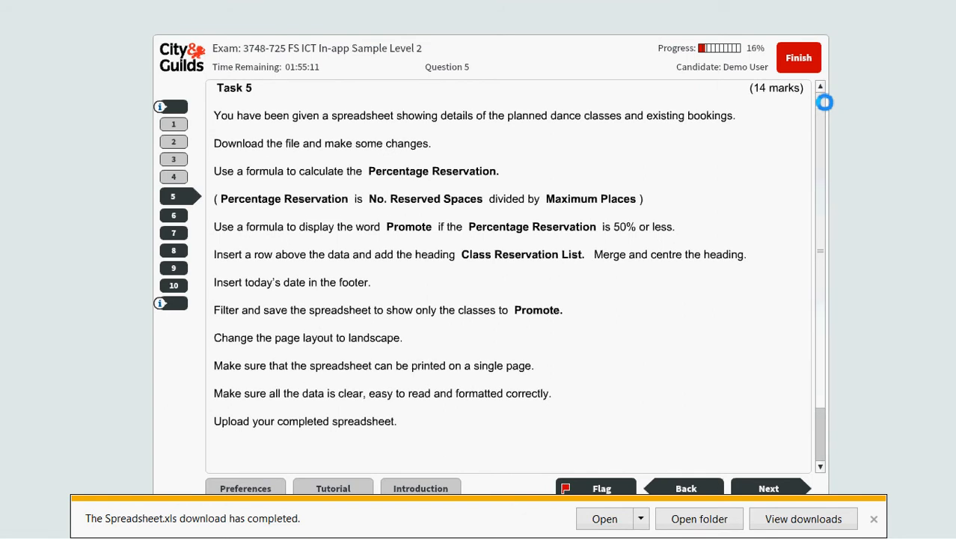
drag(825, 101, 821, 124)
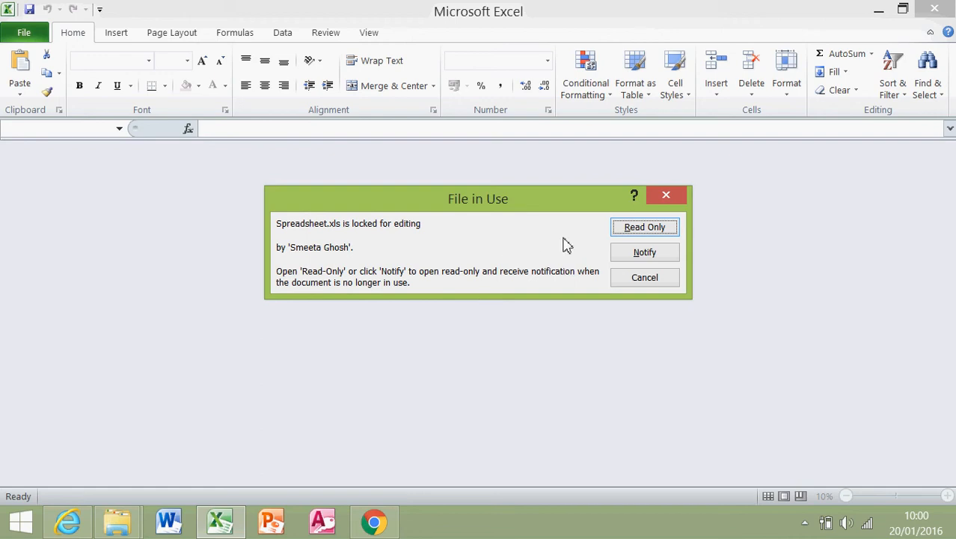
click(629, 237)
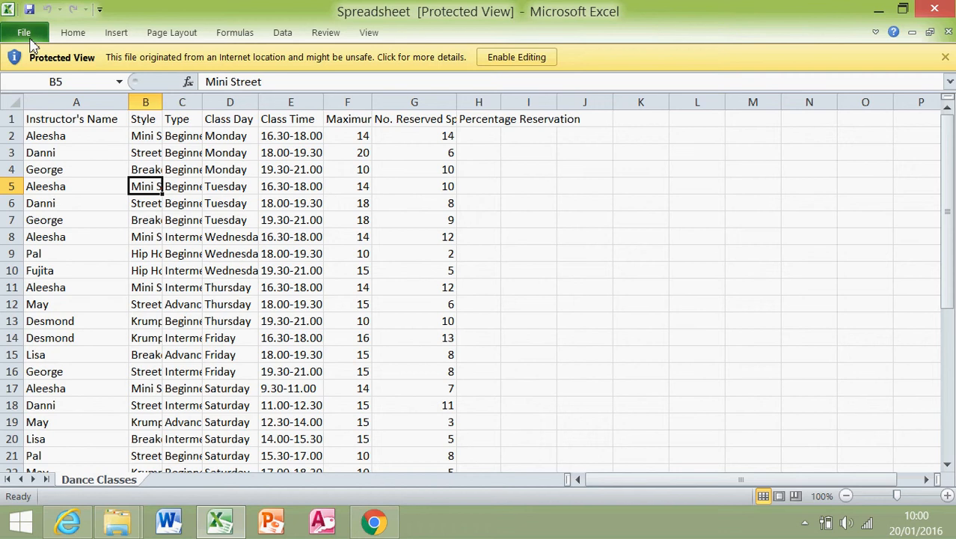
- Enable saving for the protected workbook and save a copy as Dance classes in the All ways dancing folder
click(30, 30)
click(81, 90)
click(421, 306)
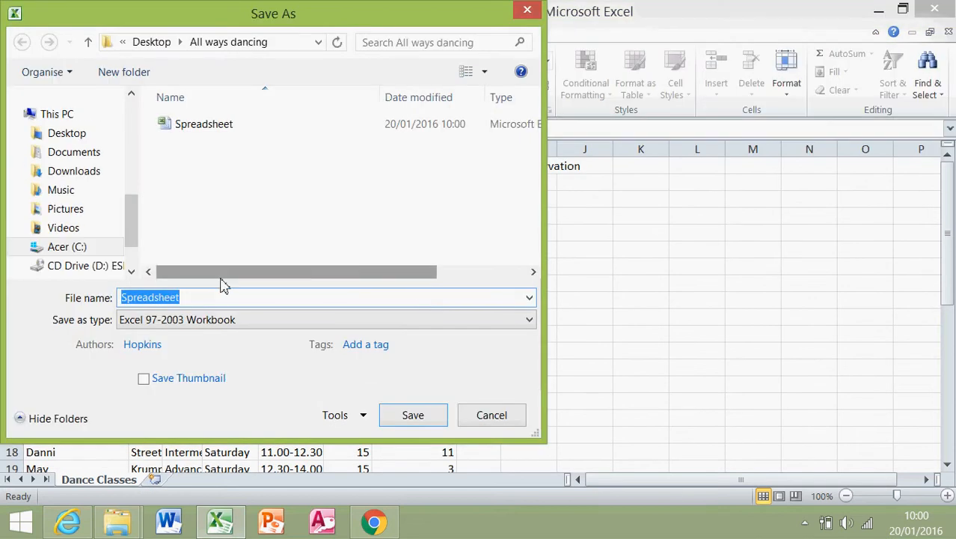
text(d)
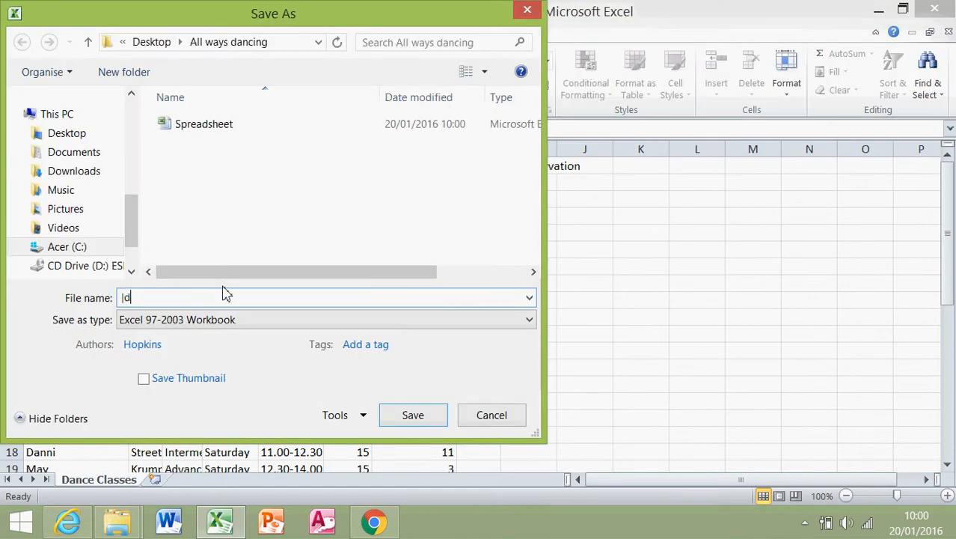
key(BackSpace)
text(d)
key(BackSpace)
text(Dance classes)
key(Return)
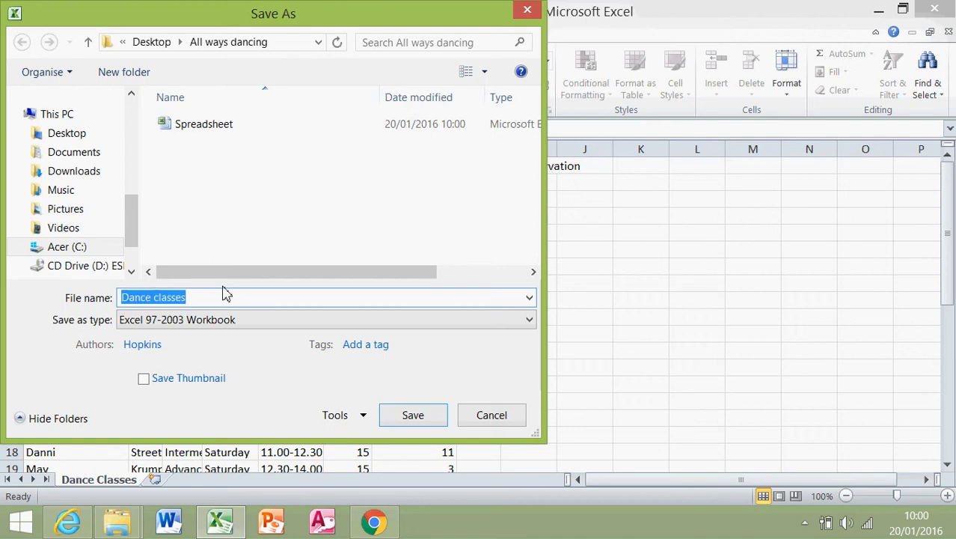
click(612, 305)
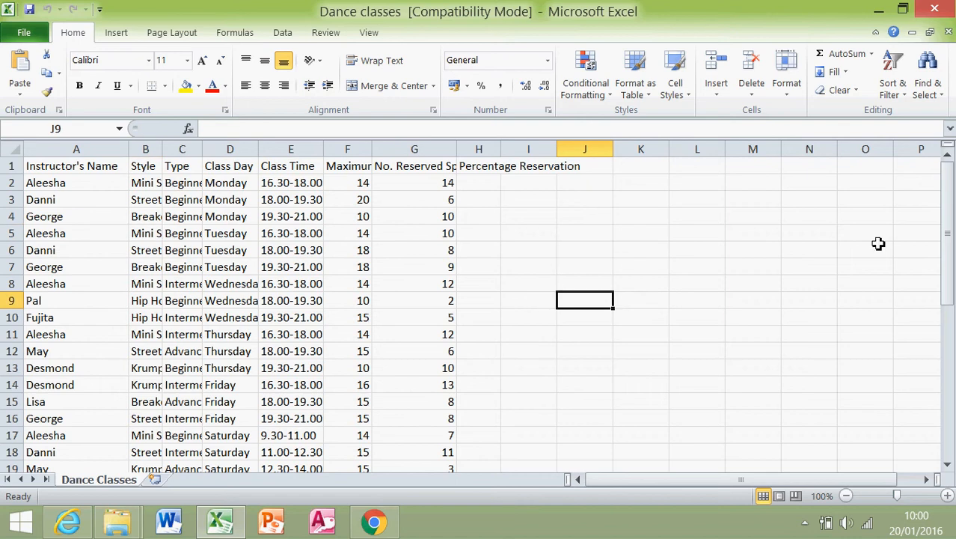
- Try bold formatting on the column headings in A1:H1
click(946, 218)
click(290, 317)
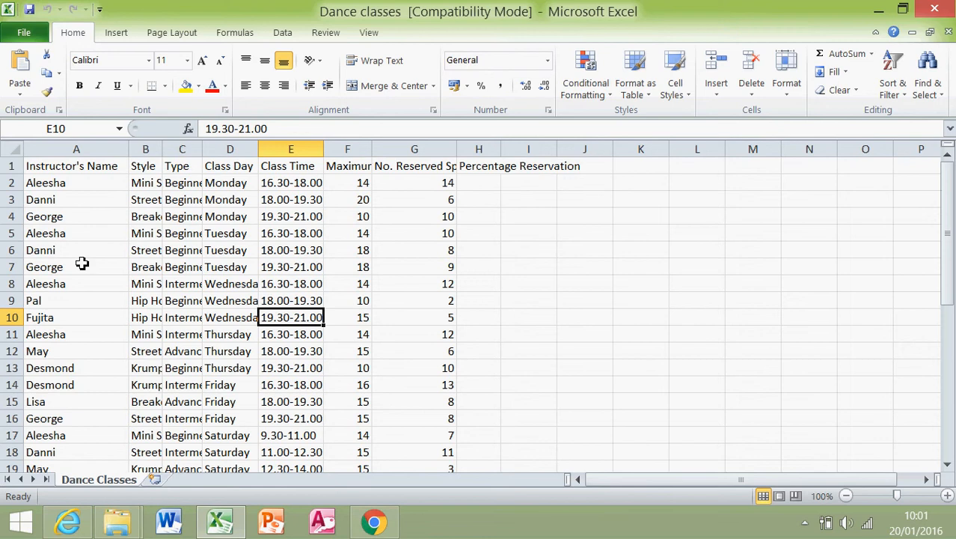
click(46, 167)
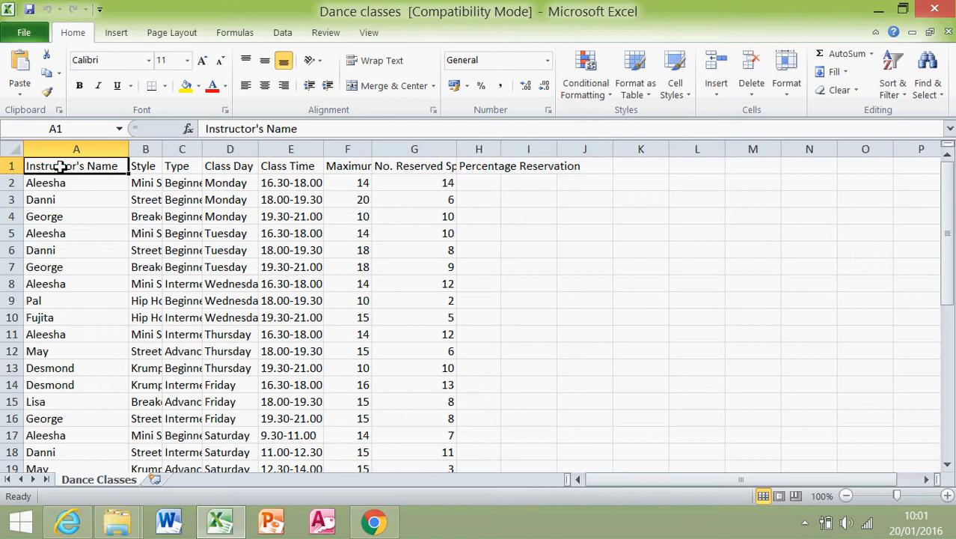
drag(84, 165, 474, 166)
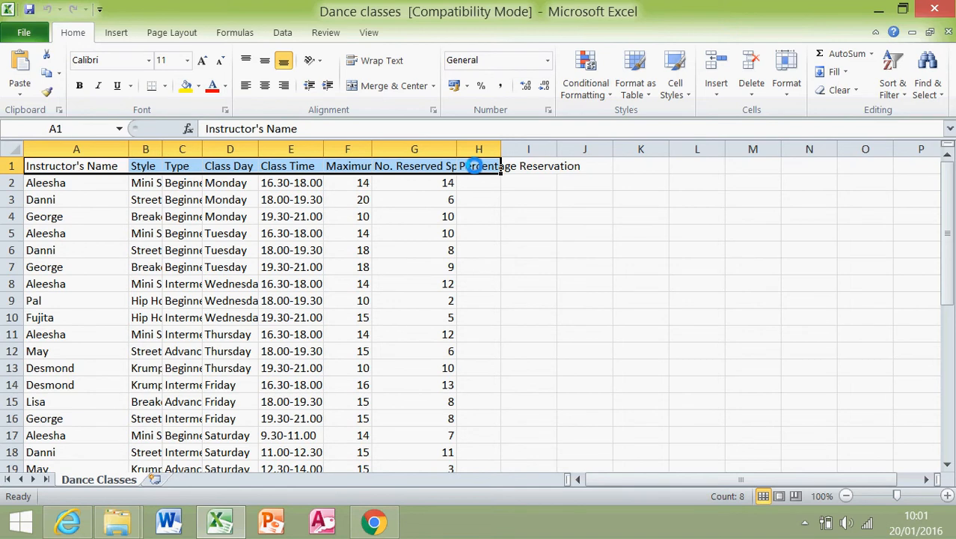
key(ctrl+b)
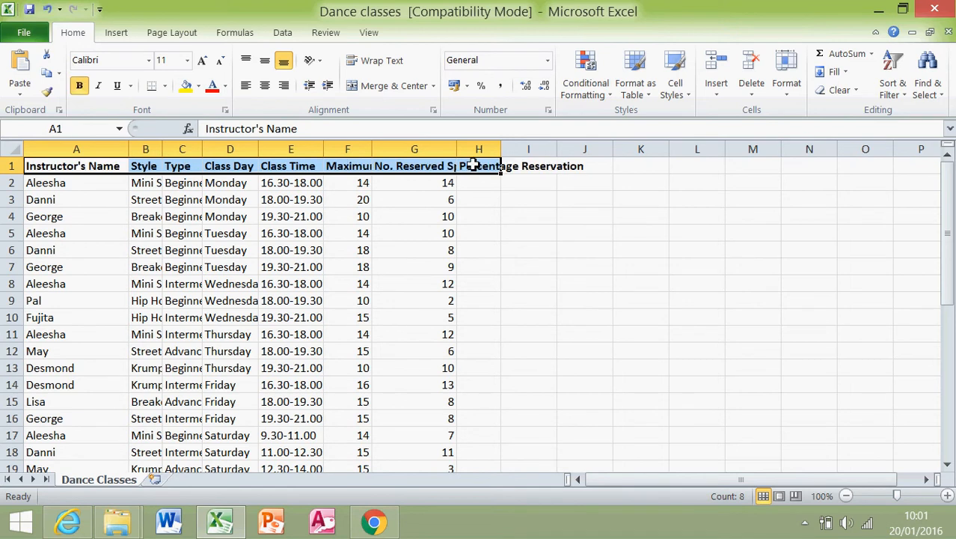
key(ctrl+b)
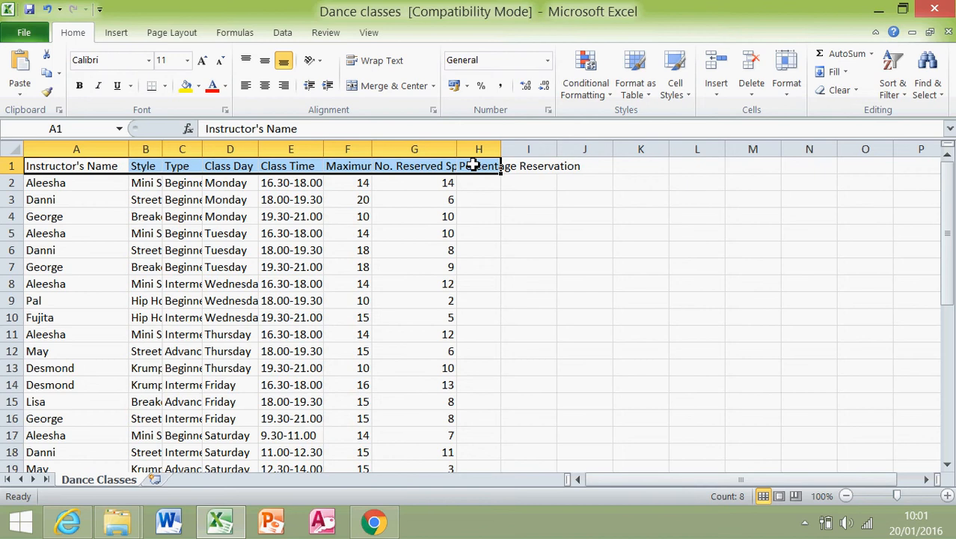
click(363, 239)
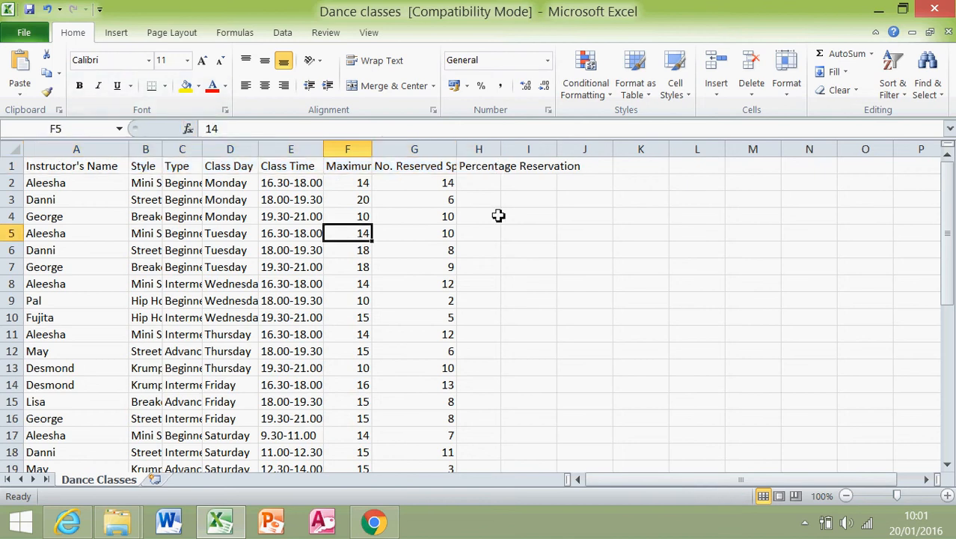
click(256, 207)
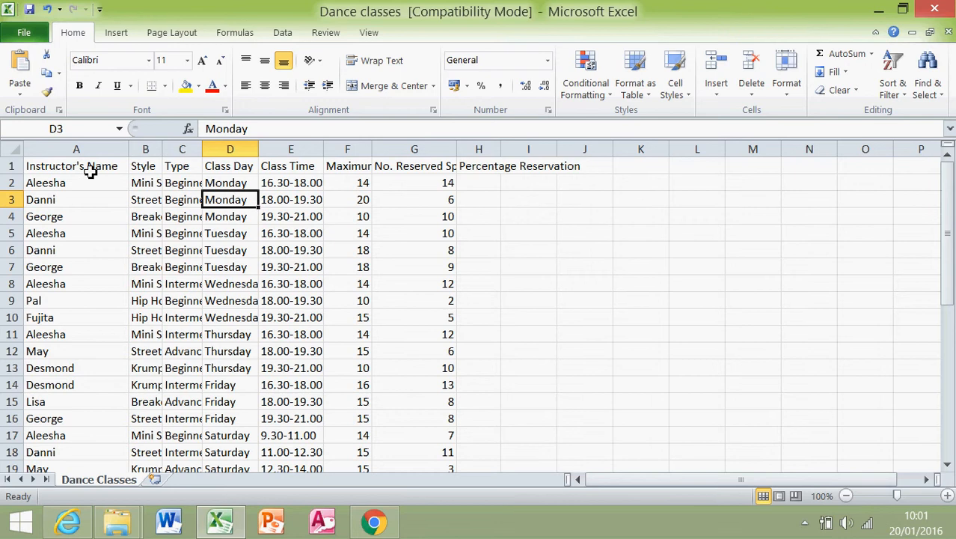
- Format the range A1:H30 as a table with the blue medium style, keeping the first row as headers
drag(68, 166, 474, 436)
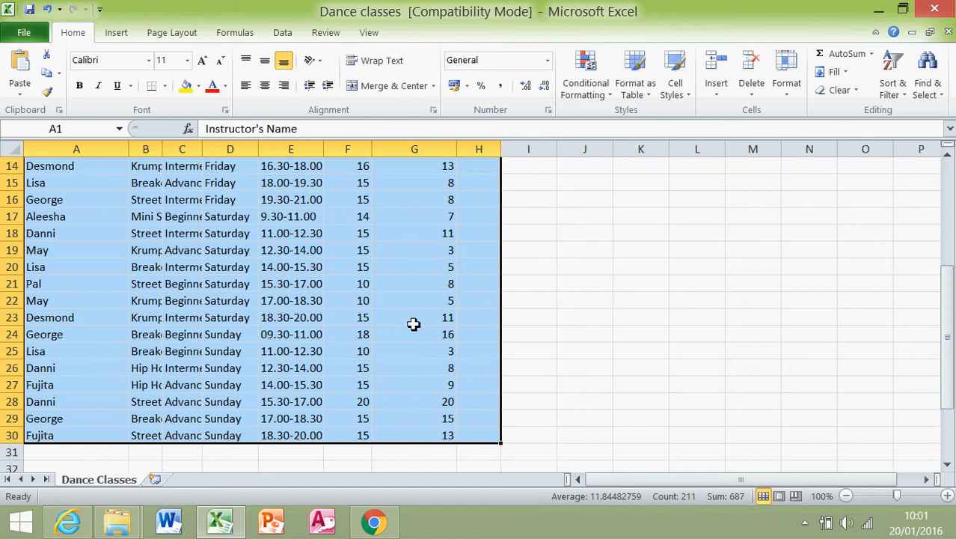
click(647, 98)
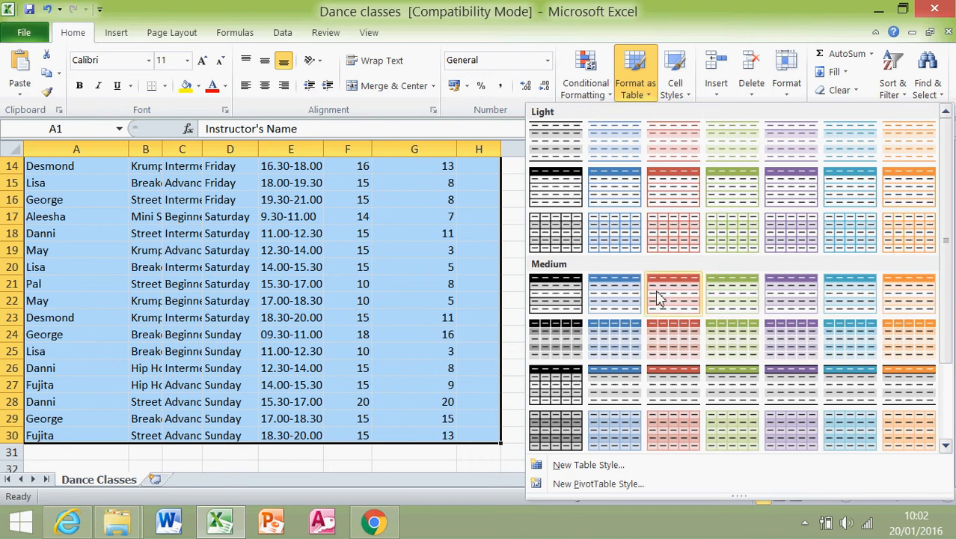
click(618, 298)
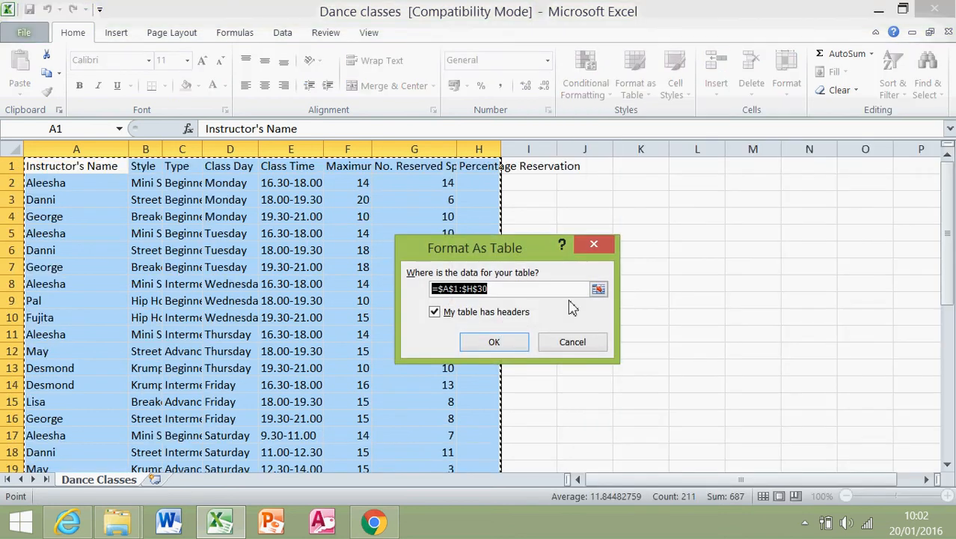
click(495, 342)
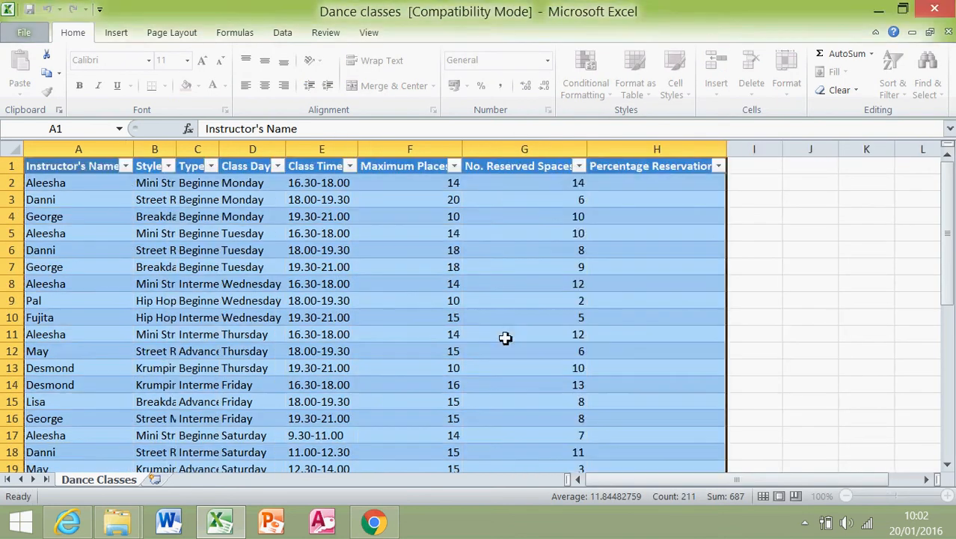
click(831, 260)
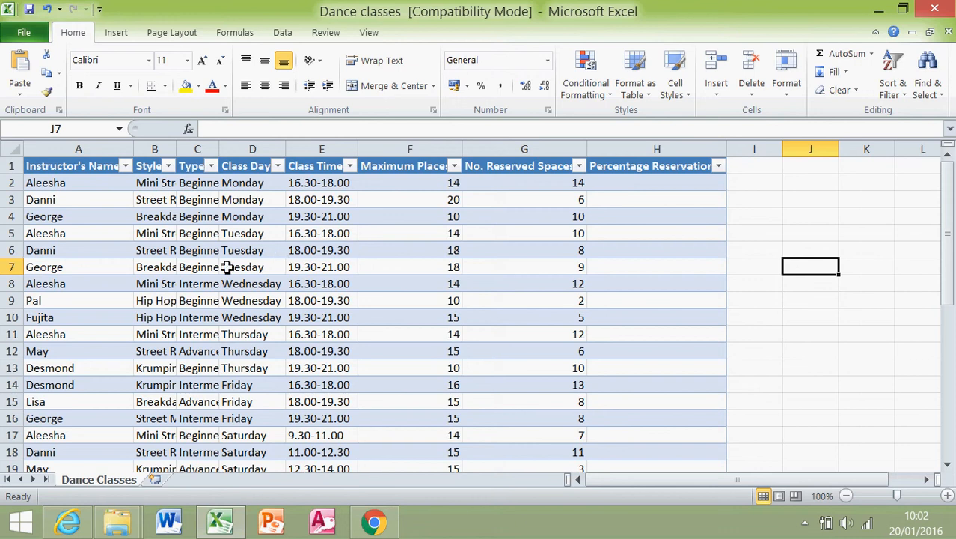
- Examine the filter options of the Instructor's Name and Maximum Places columns
click(126, 167)
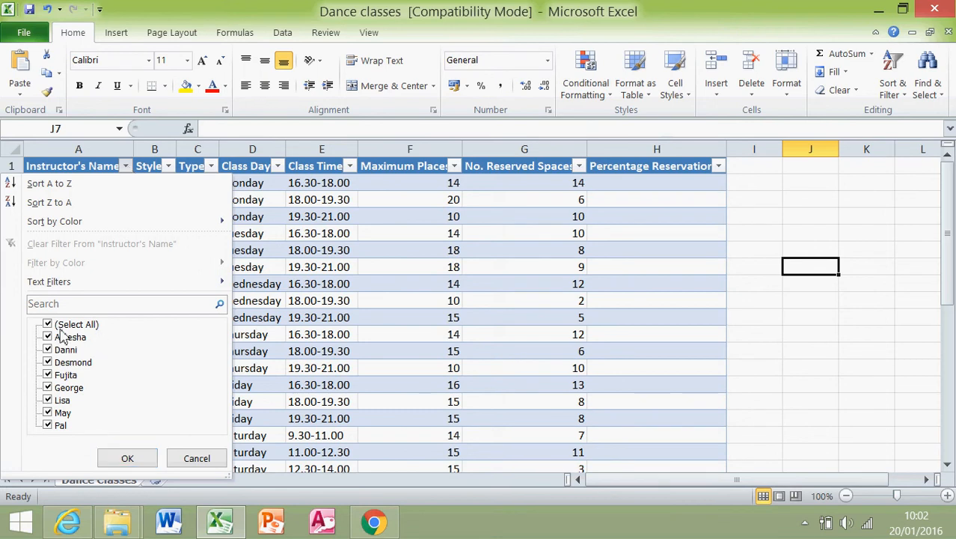
mouse_move(47, 288)
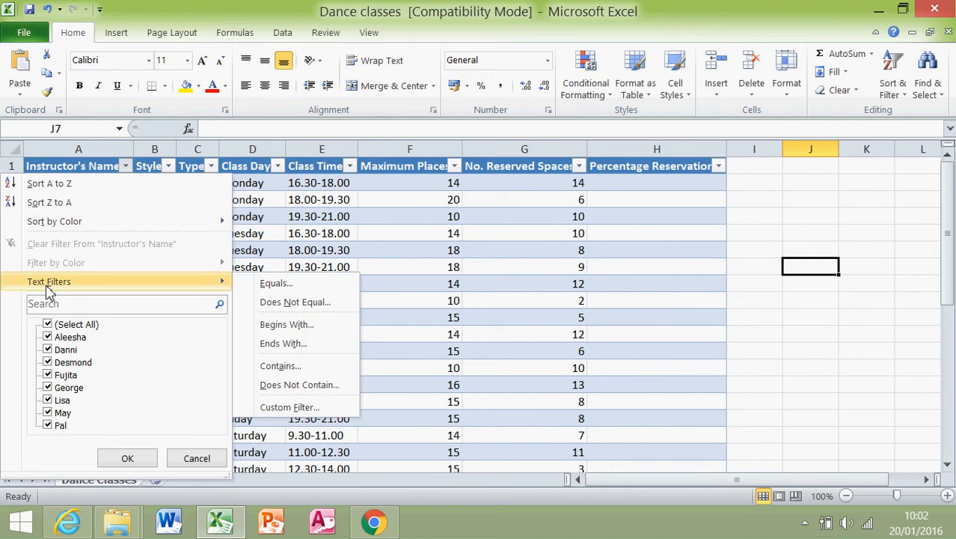
click(392, 231)
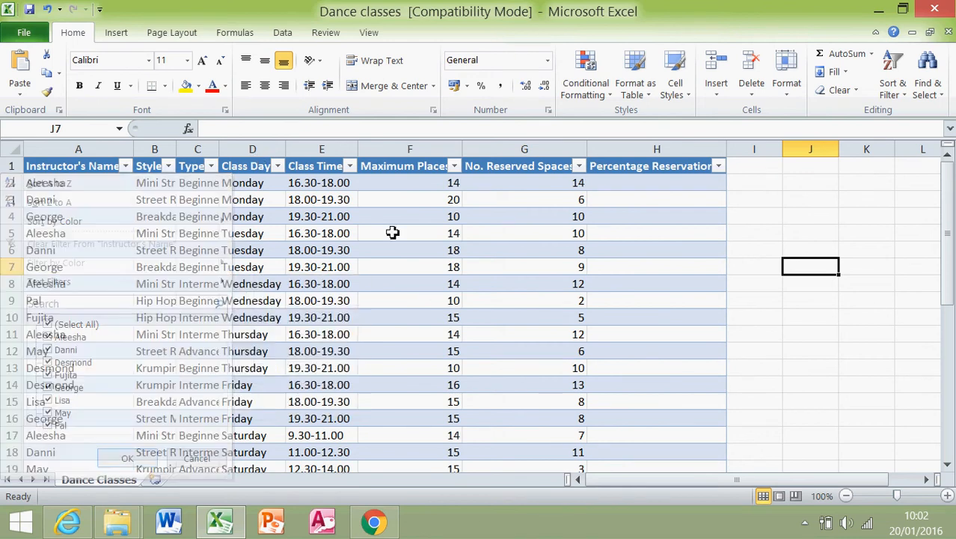
click(455, 167)
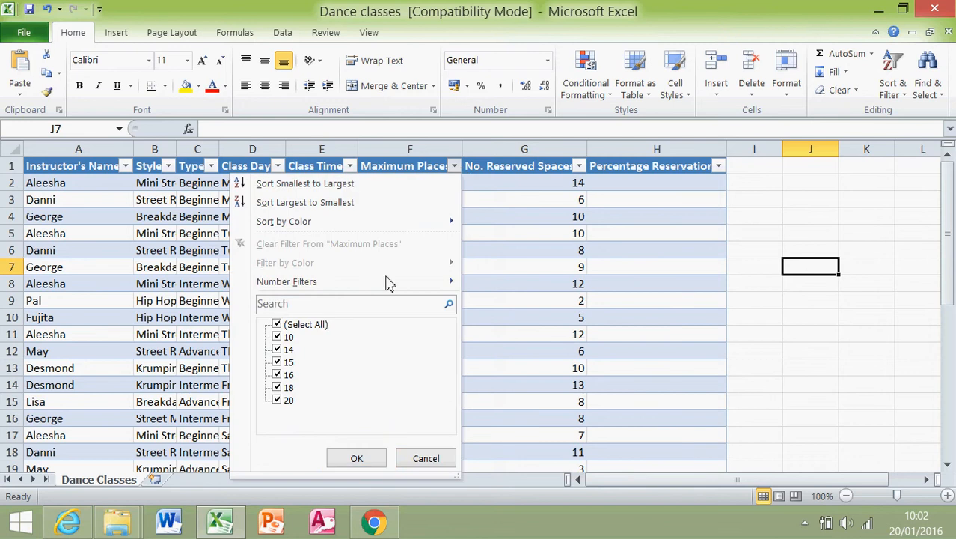
mouse_move(386, 290)
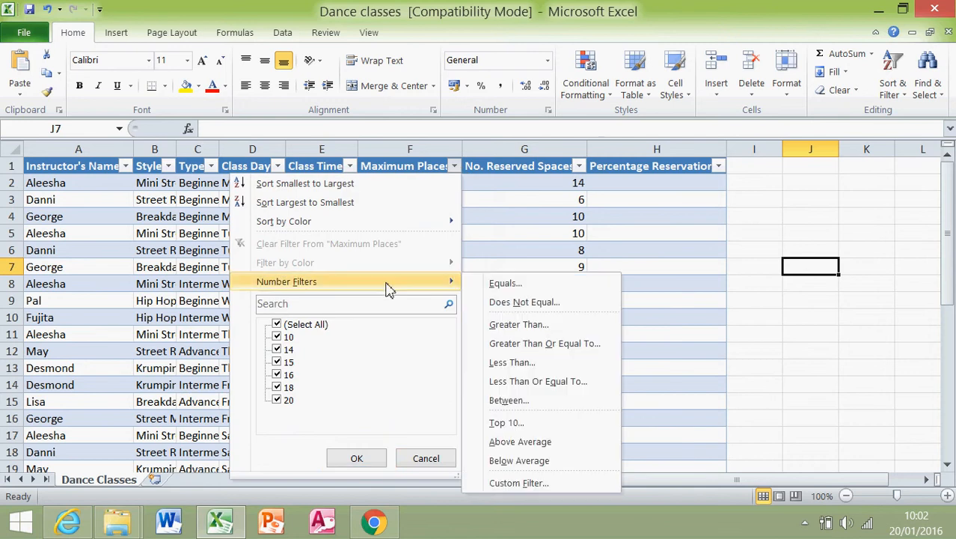
click(120, 278)
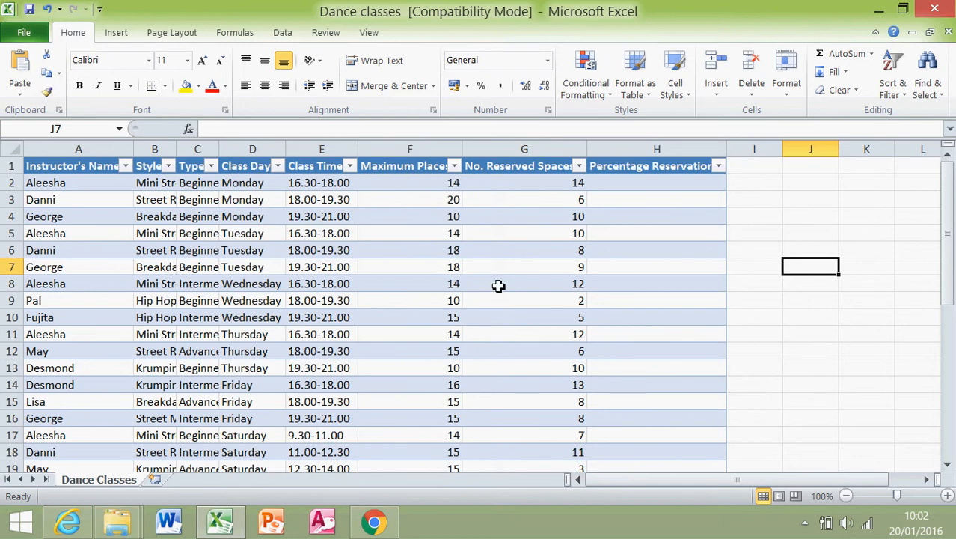
- Undo the table formatting applied to A1:H30
key(ctrl+z)
key(ctrl+z)
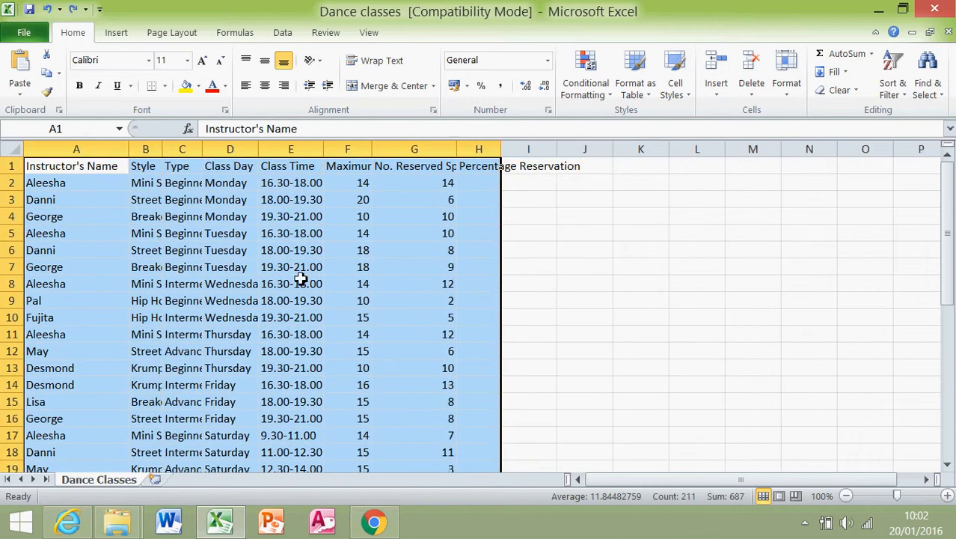
- Format the range A1:H30 as a table with the blue medium style, without treating the first row as headers
click(635, 79)
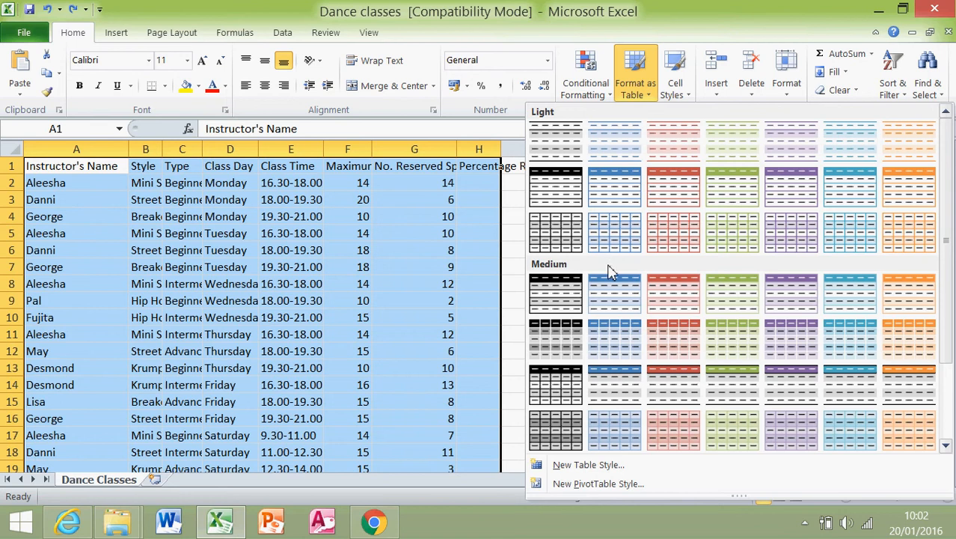
click(615, 291)
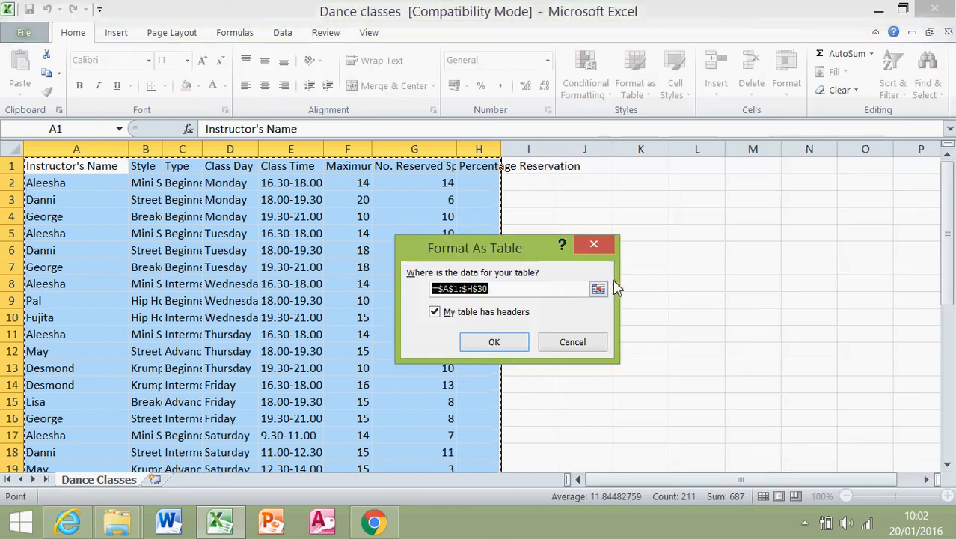
click(435, 314)
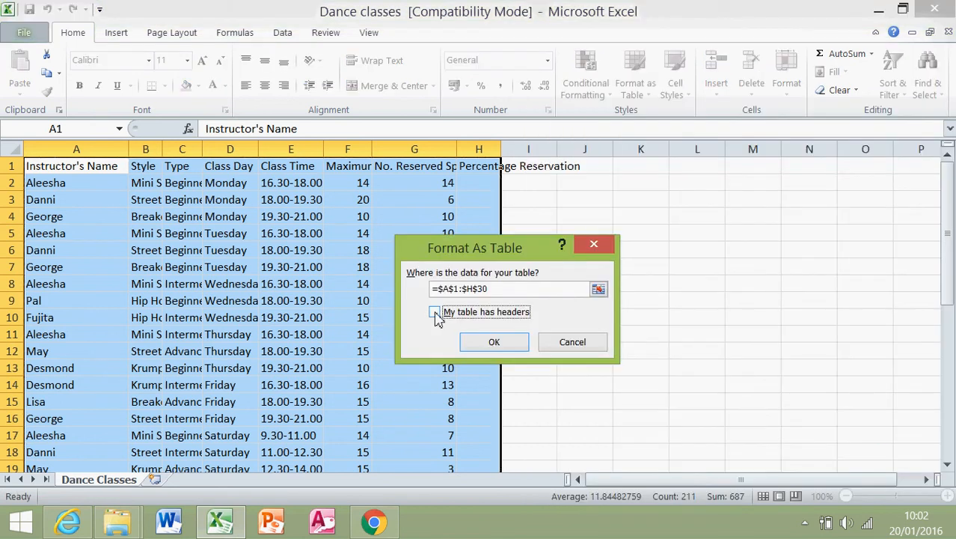
click(493, 342)
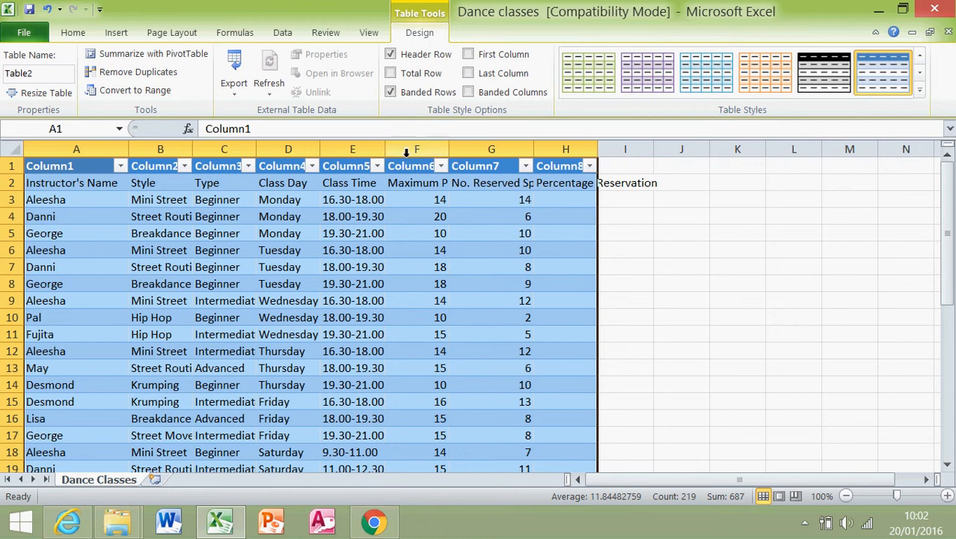
- Sort the table from A to Z by the Column2 header, which holds the dance styles
click(188, 169)
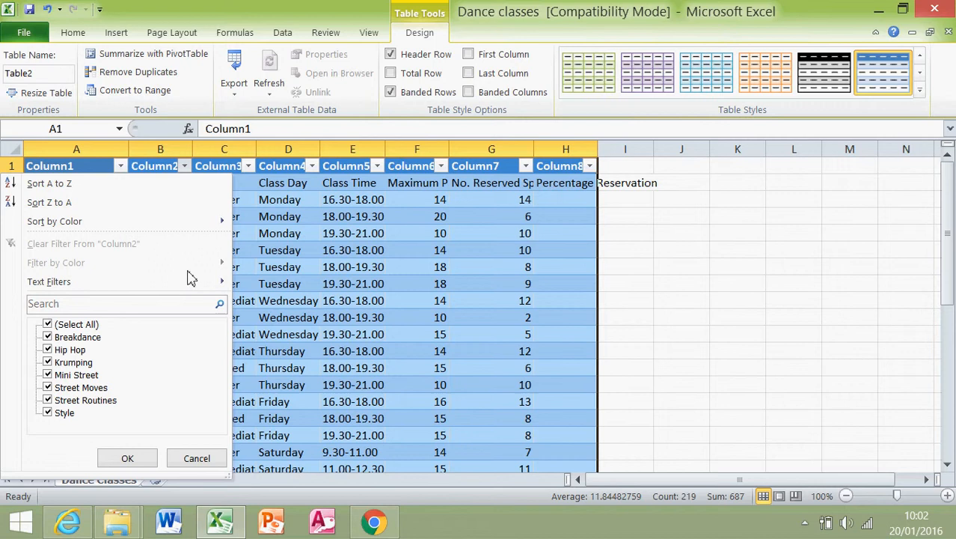
click(178, 182)
click(403, 246)
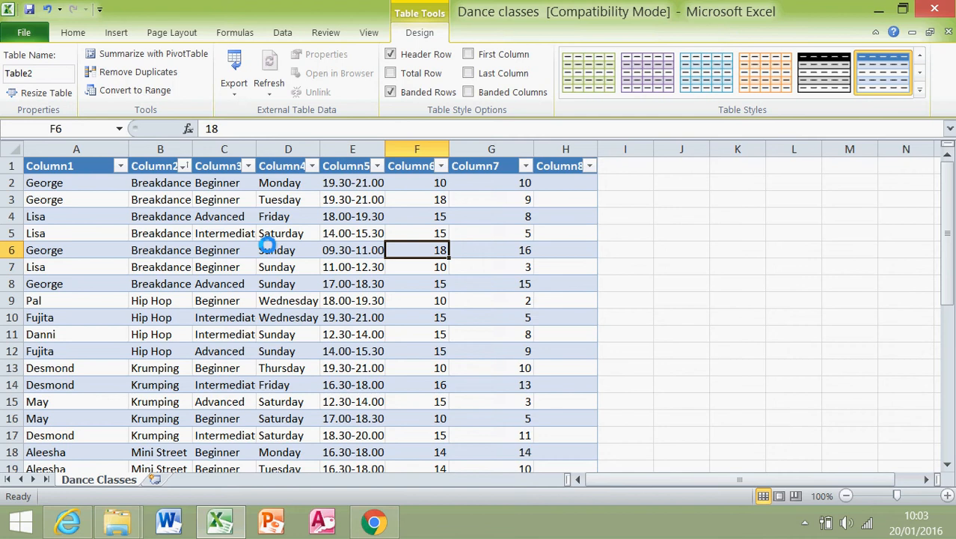
- Undo the A to Z sort and the table formatting that was made without headers
key(ctrl+z)
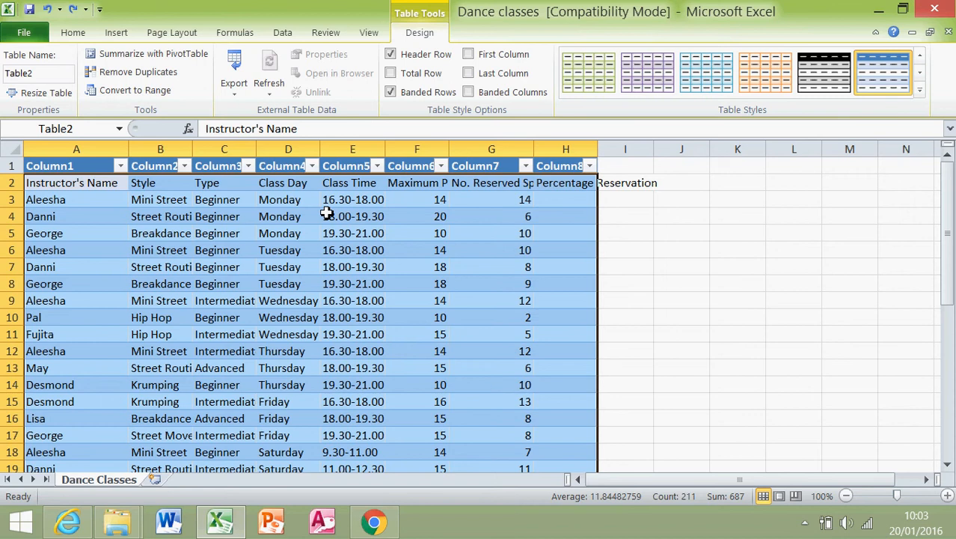
key(ctrl+z)
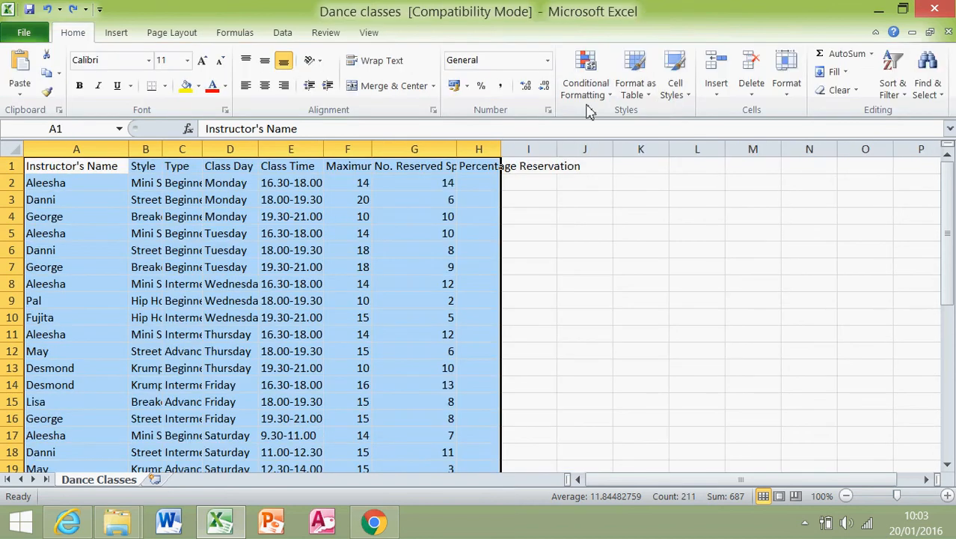
- Format the range A1:H30 as a table with the blue medium style, using the first row as headers
click(635, 74)
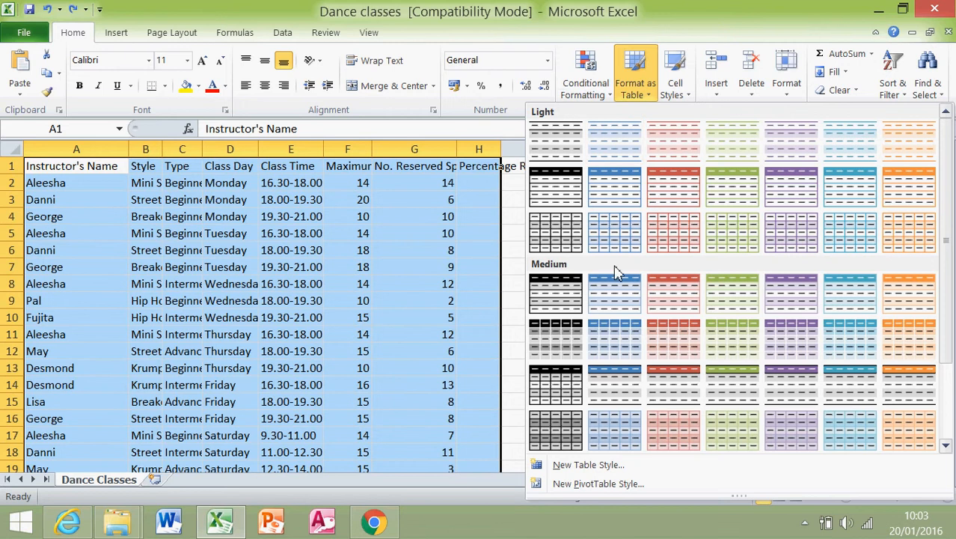
click(614, 299)
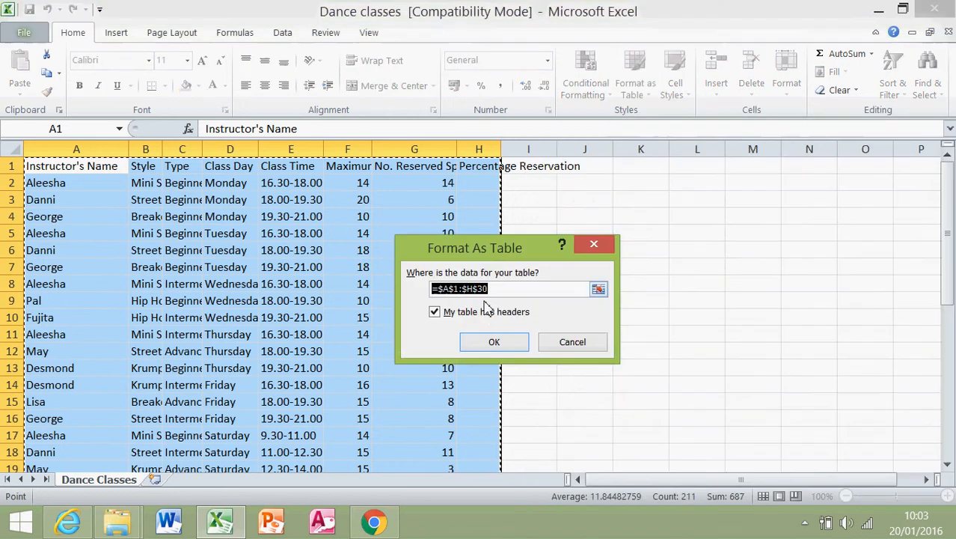
click(434, 312)
click(433, 312)
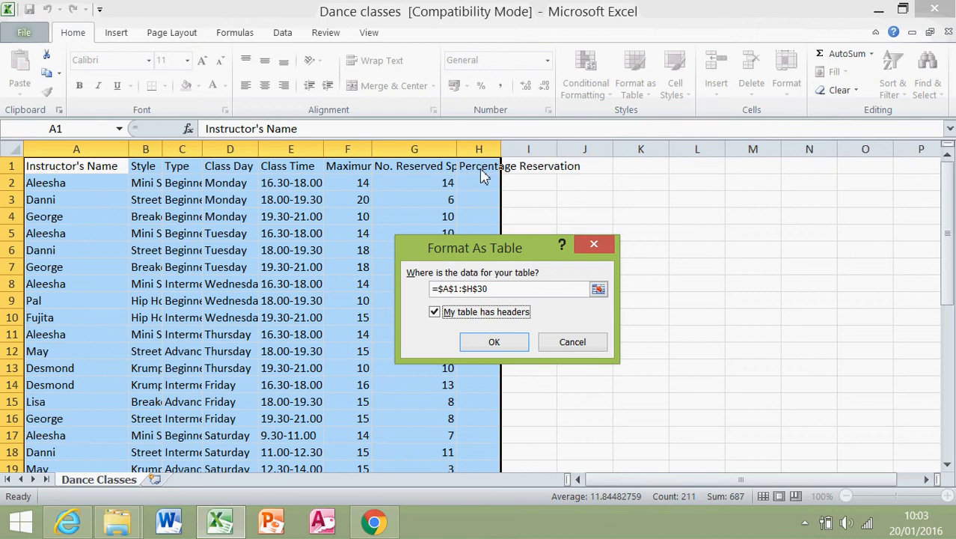
click(485, 340)
click(773, 352)
scroll(422, 275, down, 2)
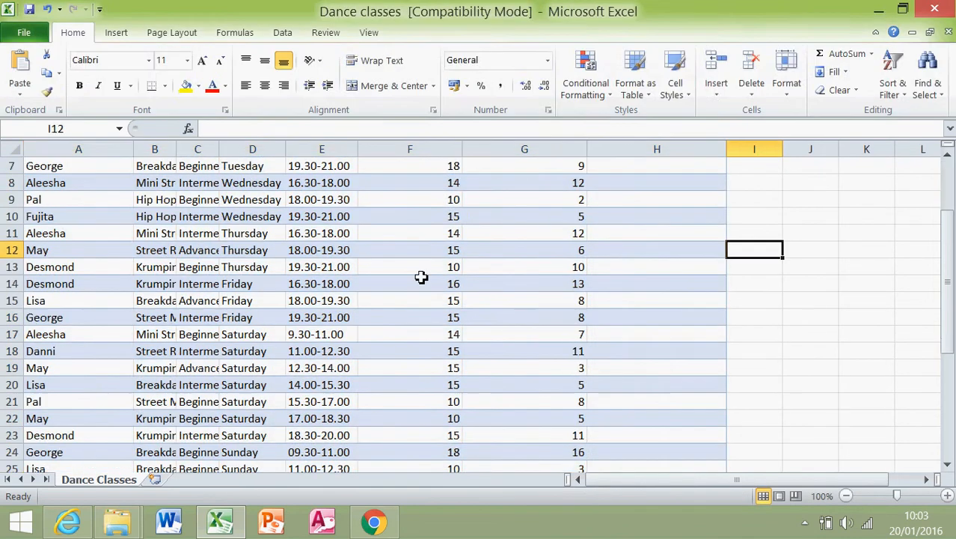
click(949, 160)
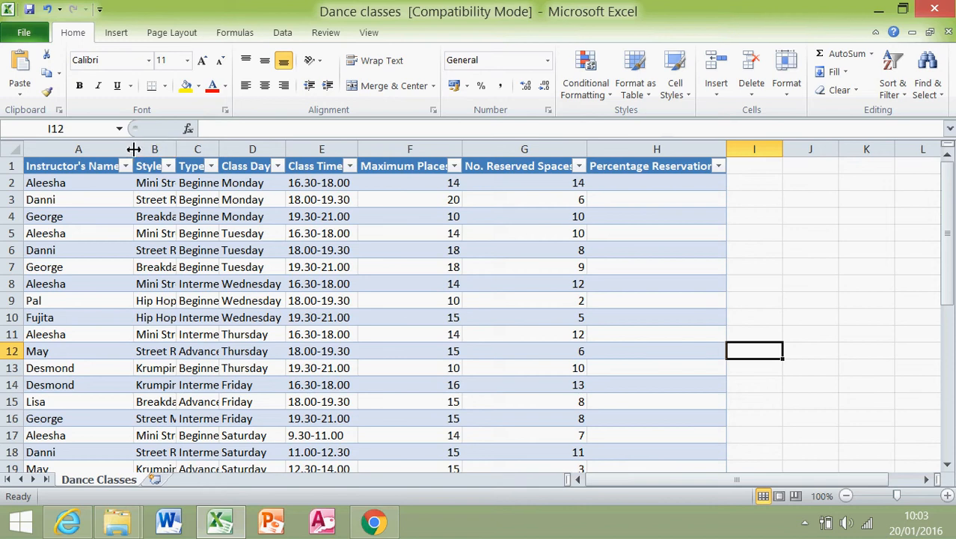
- Widen the Instructor's Name column slightly, and autofit all columns of the sheet to their contents
mouse_move(133, 150)
mouse_down()
mouse_move(284, 142)
mouse_move(104, 142)
mouse_move(139, 149)
mouse_up()
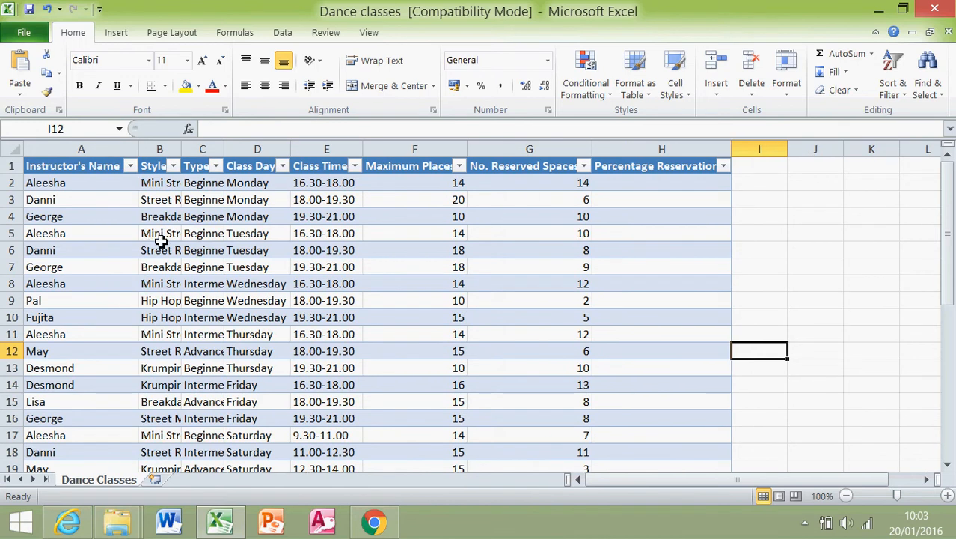
click(12, 150)
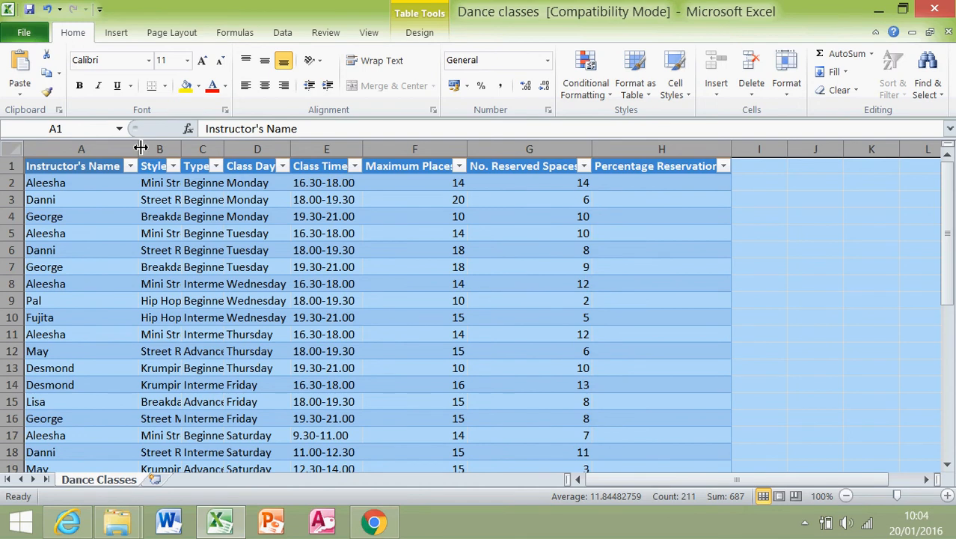
double_click(140, 148)
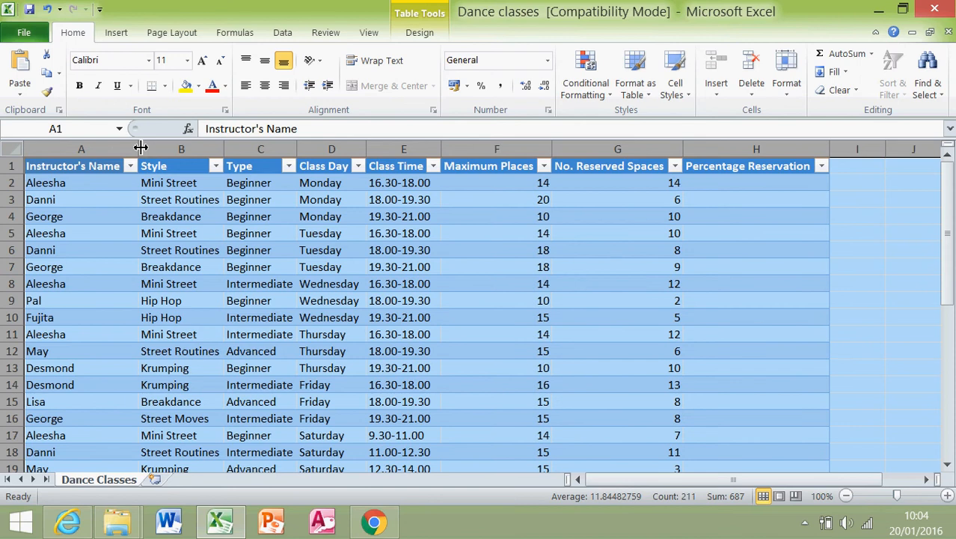
click(526, 293)
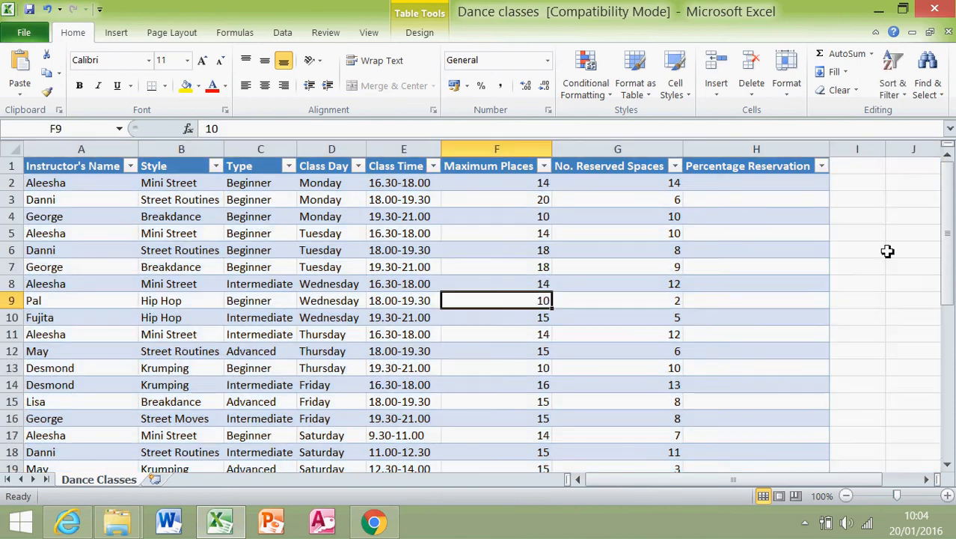
drag(947, 215, 948, 179)
- Select cell H2, switch to the exam window to read how Percentage Reservation is calculated, and return to Excel
click(736, 180)
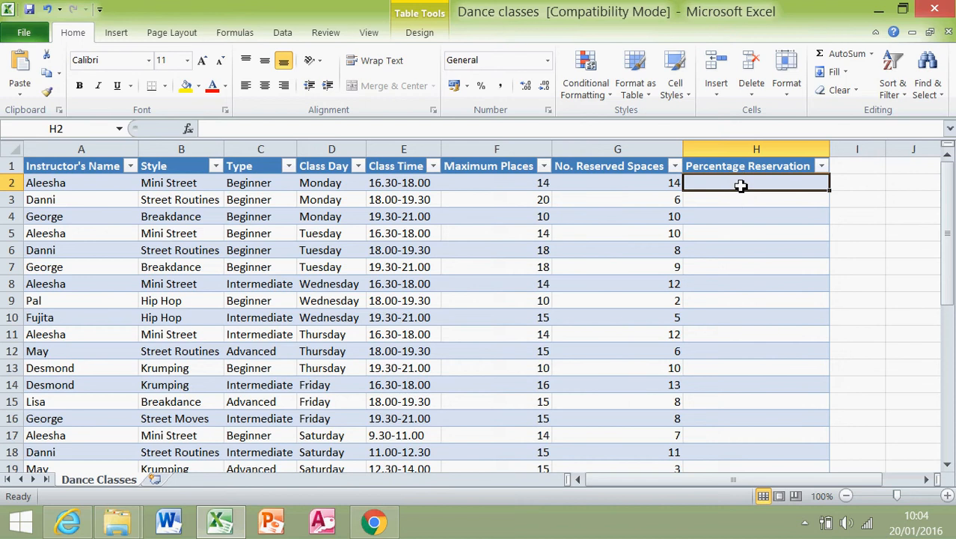
key(alt+Tab)
key(alt+Tab)
key(alt+Tab)
key(alt+Tab)
key(alt+Tab)
key(alt+Tab)
key(alt+Tab)
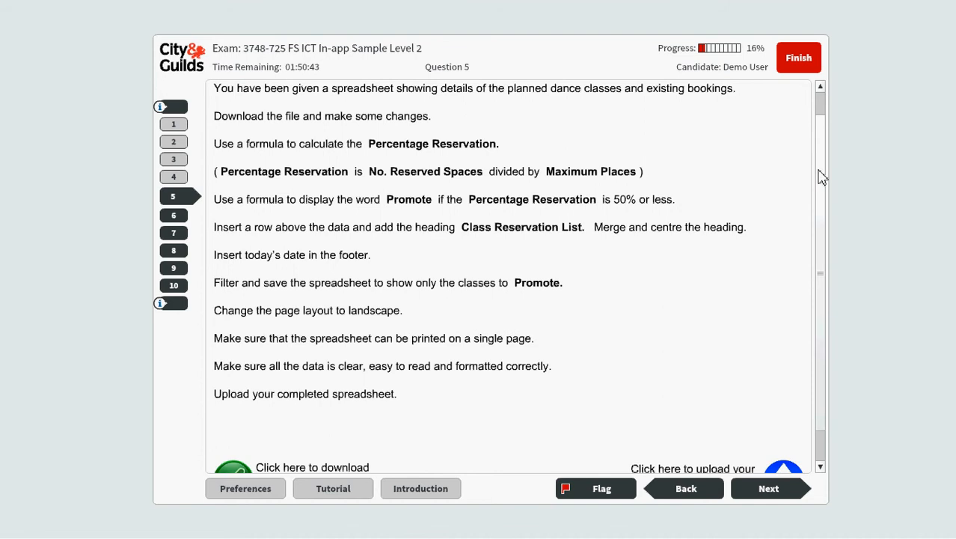
drag(820, 164, 819, 155)
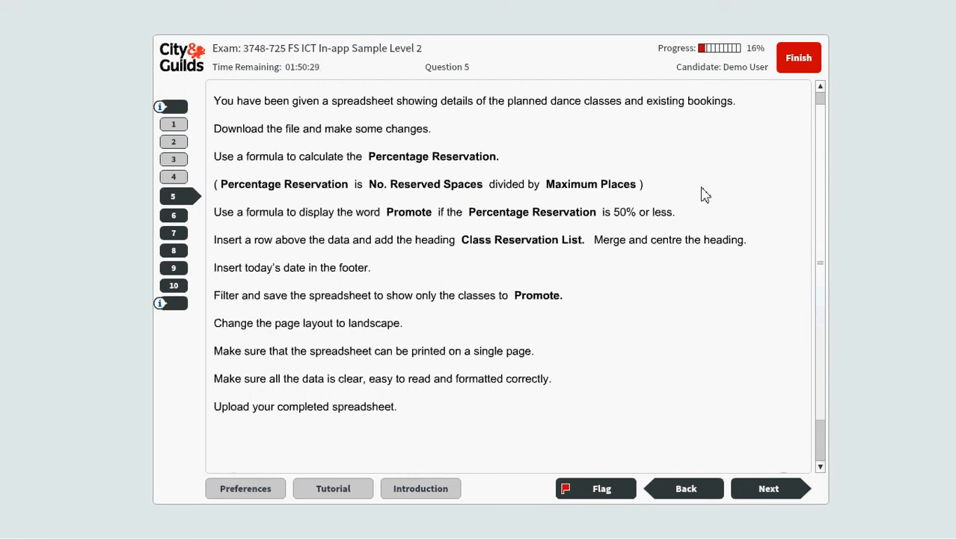
key(alt+Tab)
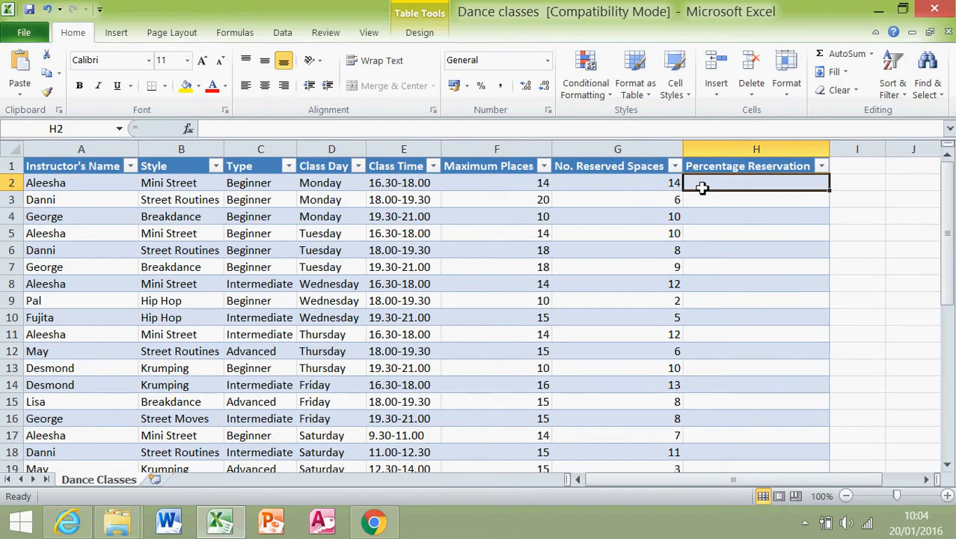
- Enter the formula =G2/F2 in cell H2 to calculate the first Percentage Reservation
text(=)
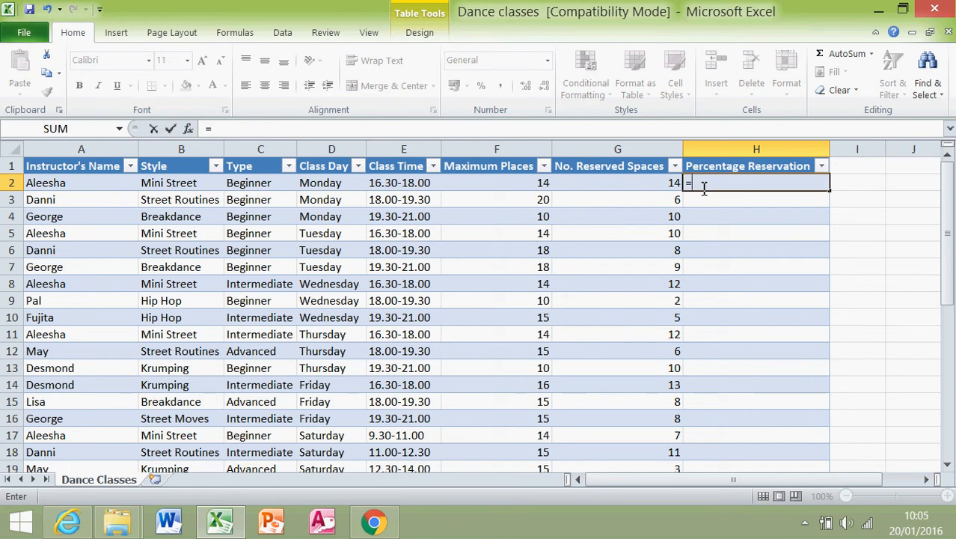
click(639, 186)
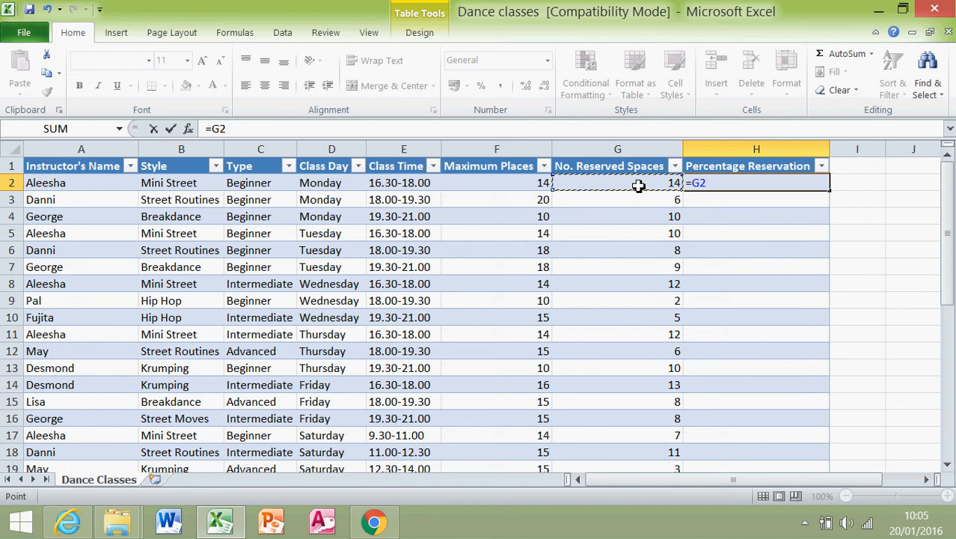
text(/)
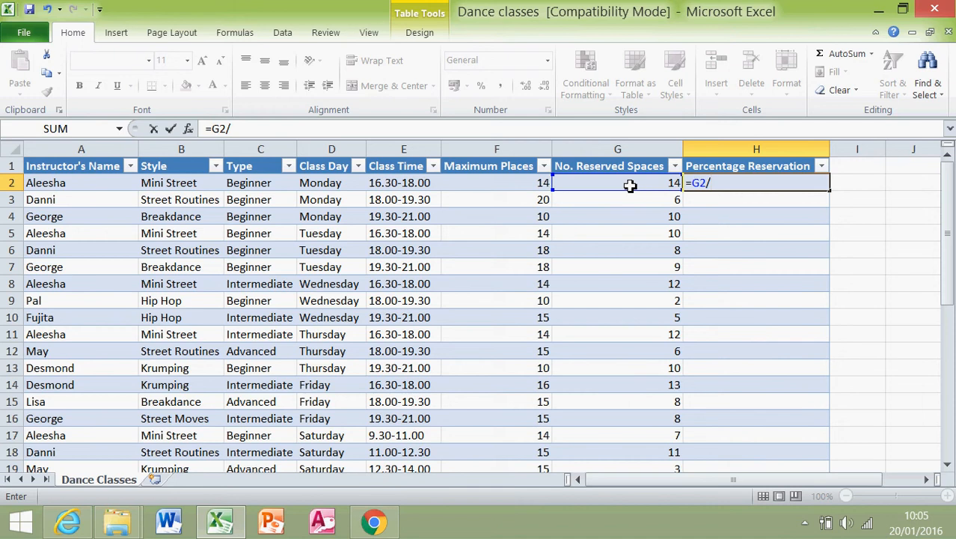
click(508, 186)
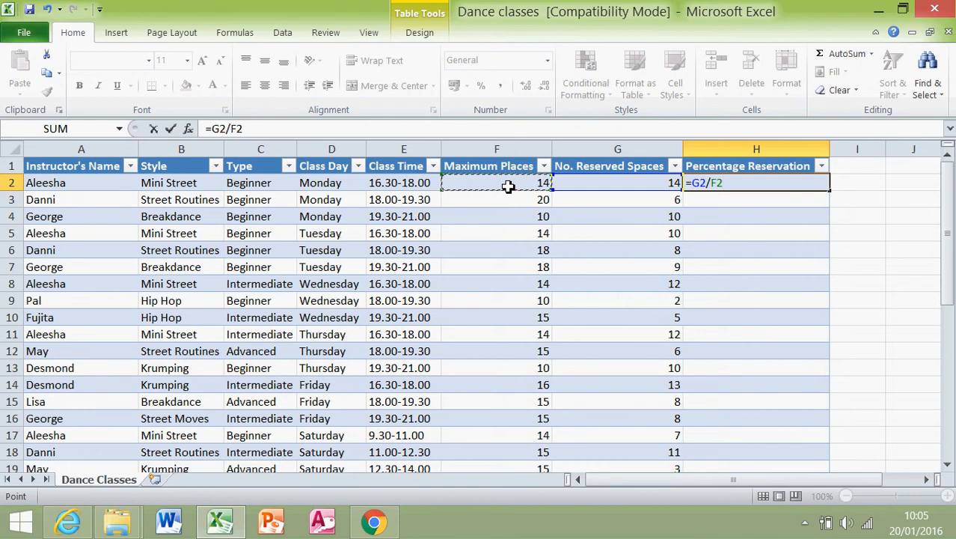
key(Return)
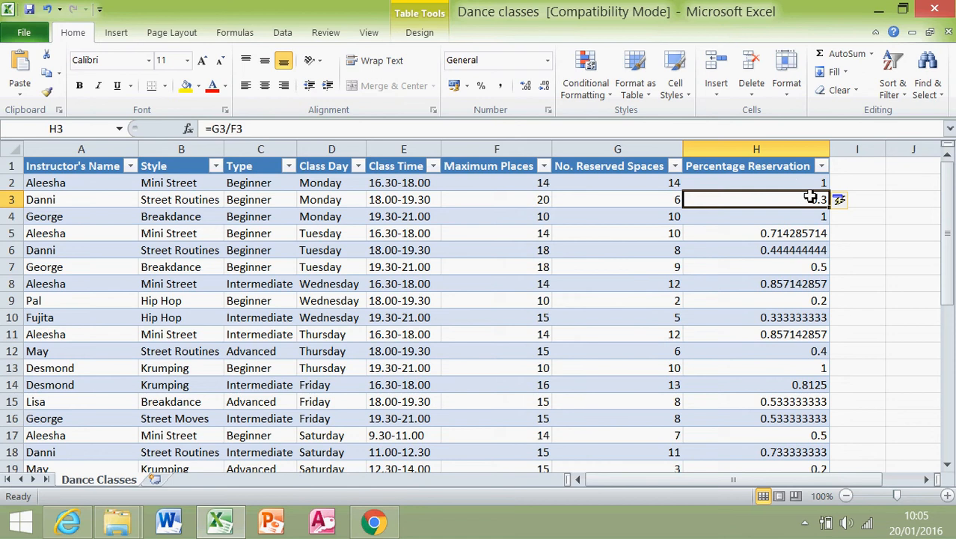
- Clear the automatically filled formulas from H3:H30 in the Percentage Reservation column
drag(810, 199, 772, 451)
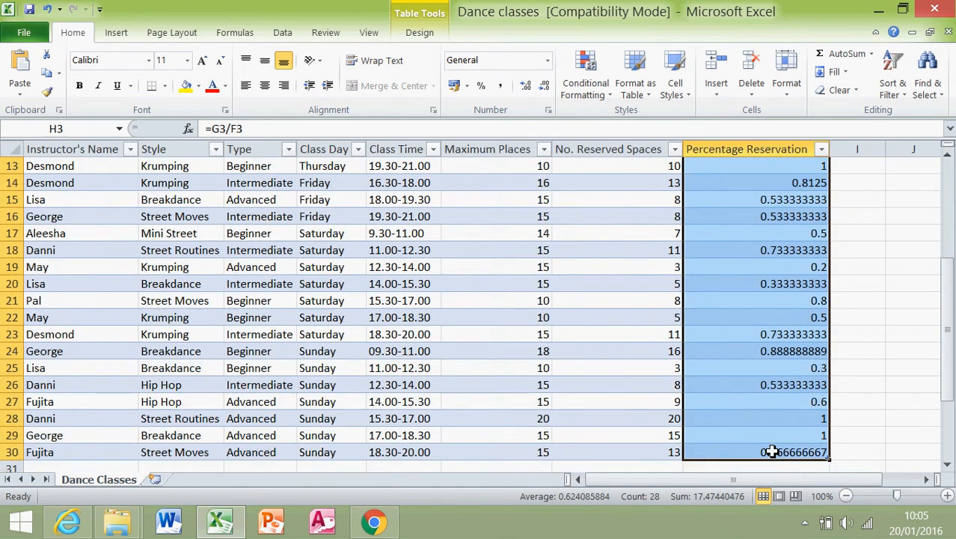
key(Delete)
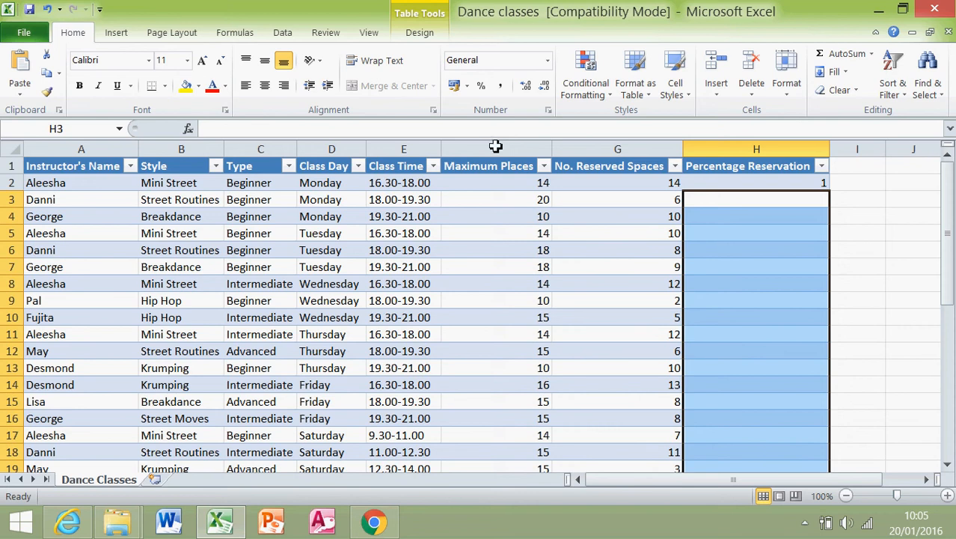
click(863, 251)
- Fill the formula in H2 down the Percentage Reservation column to H30
click(791, 186)
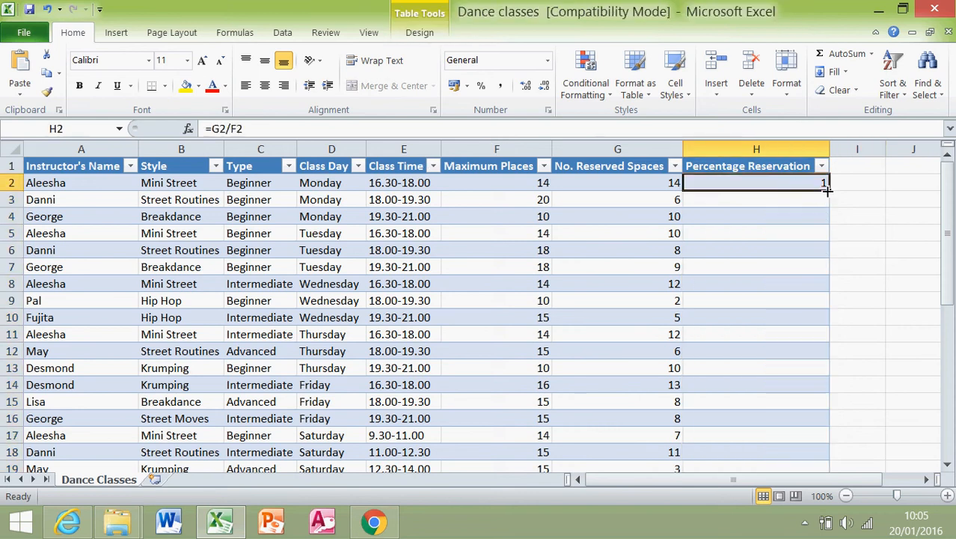
drag(829, 193, 813, 444)
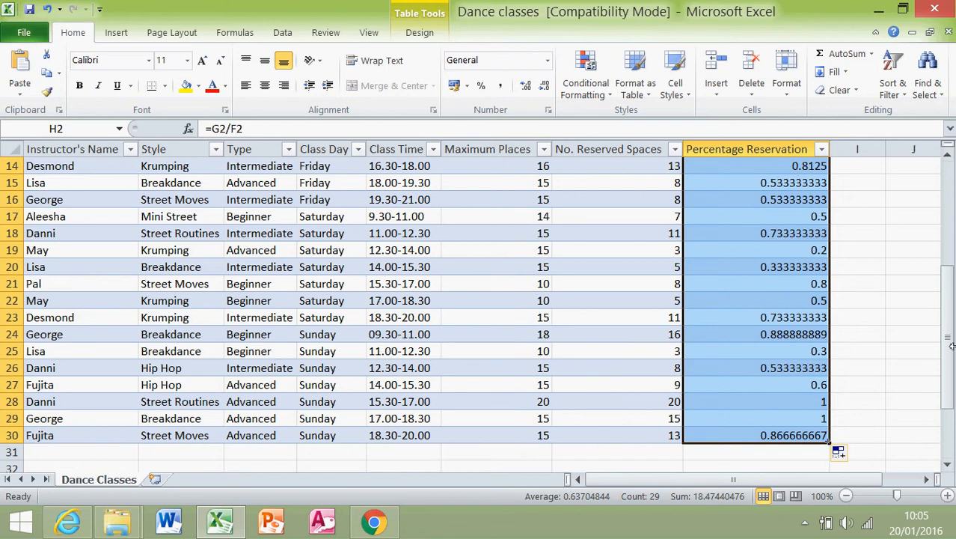
drag(948, 344, 948, 239)
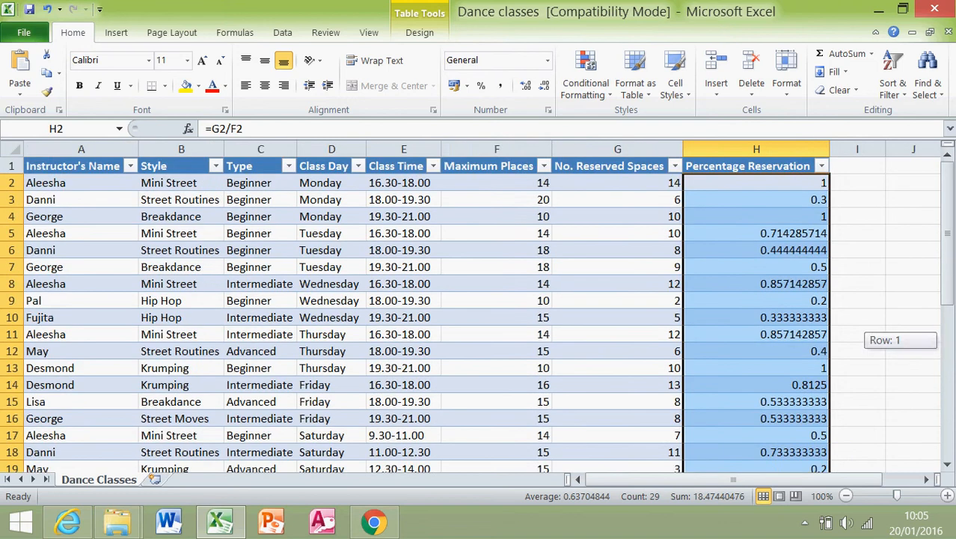
click(861, 252)
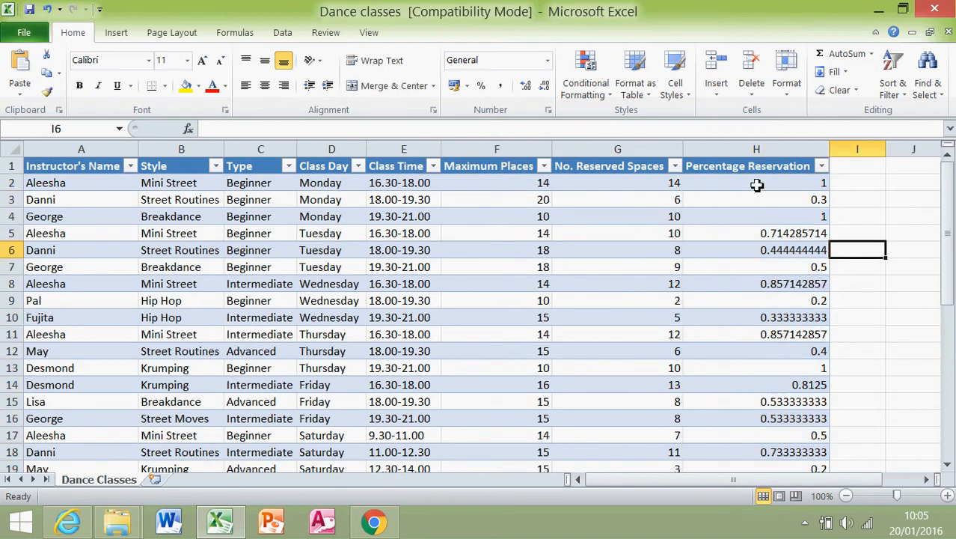
- Format the Percentage Reservation values in H2:H30 as percentages with no decimal places
drag(757, 186, 763, 435)
scroll(563, 297, down, 6)
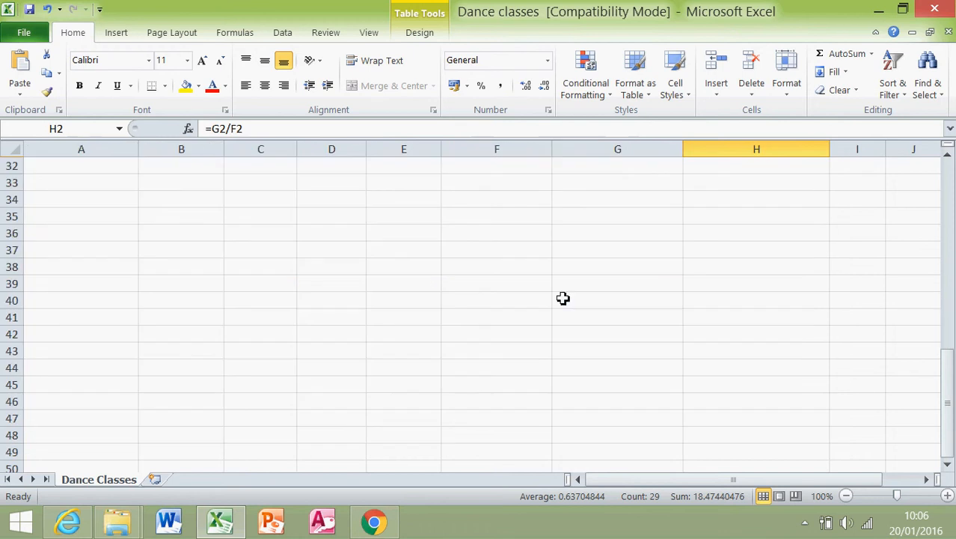
drag(947, 367, 947, 216)
scroll(721, 208, down, 20)
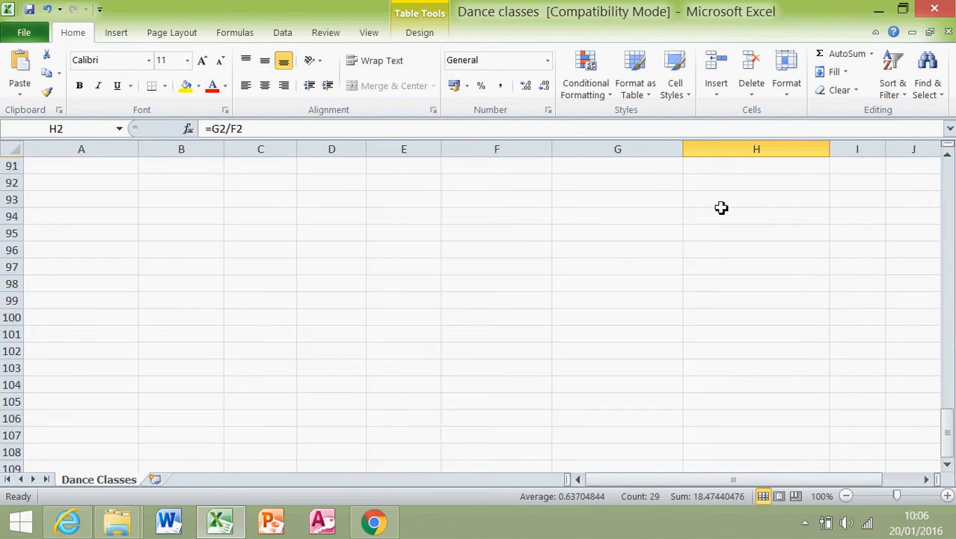
click(950, 189)
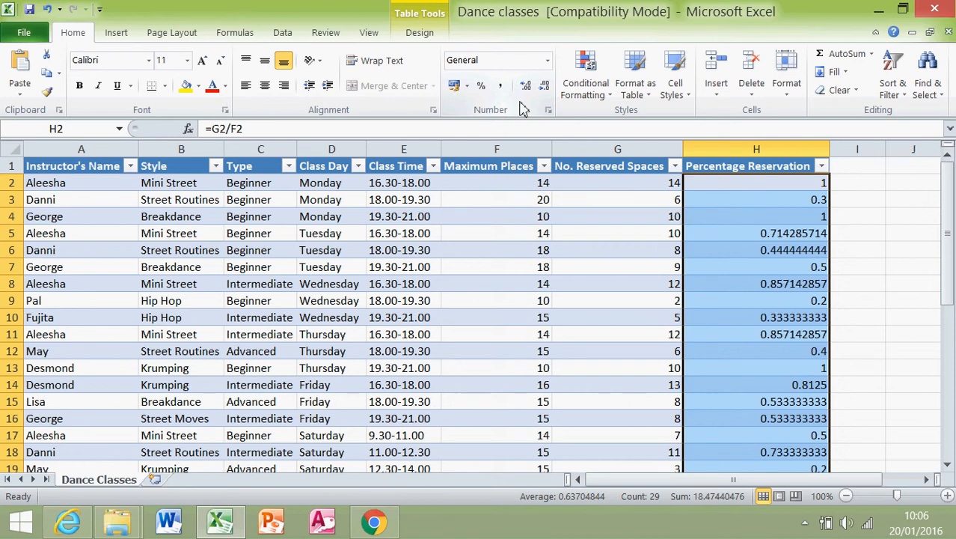
click(481, 85)
click(546, 63)
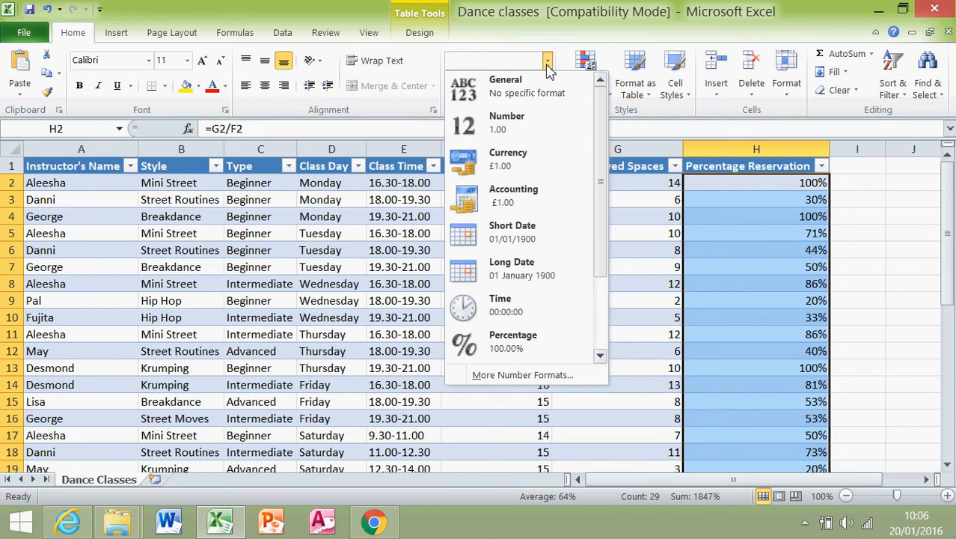
click(547, 63)
click(894, 224)
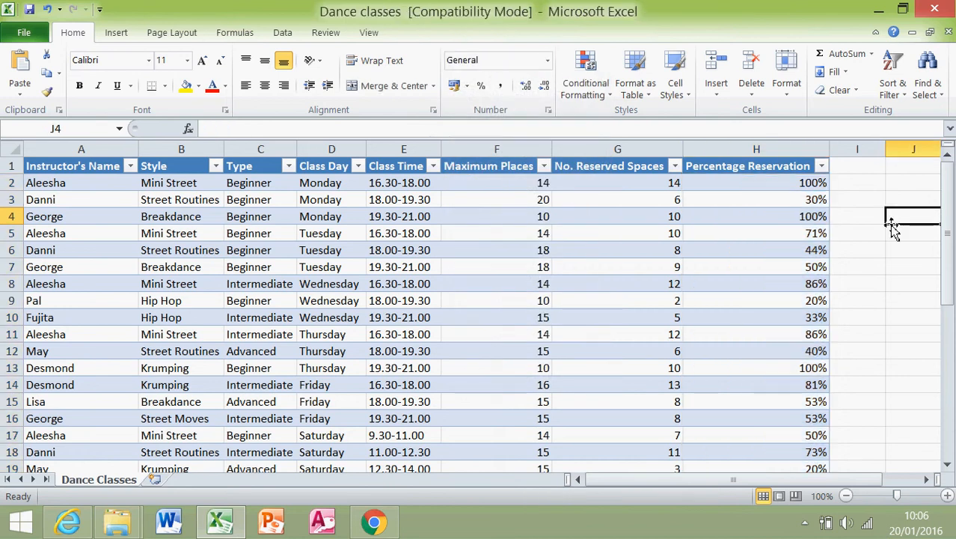
- Check the next requirement in the exam window, return to Excel, and add a fitted column headed "Promote?" in cell I1
key(alt+Tab)
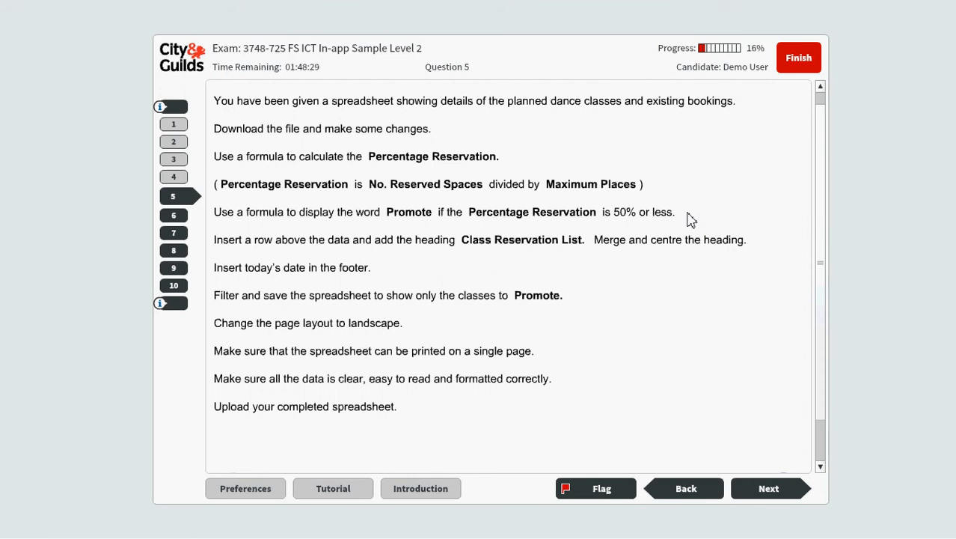
key(alt+Tab)
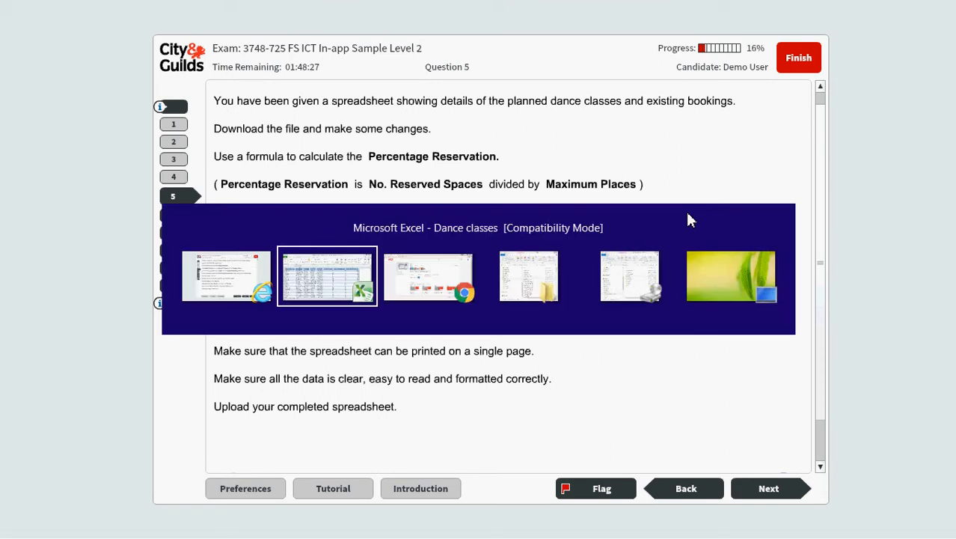
click(846, 167)
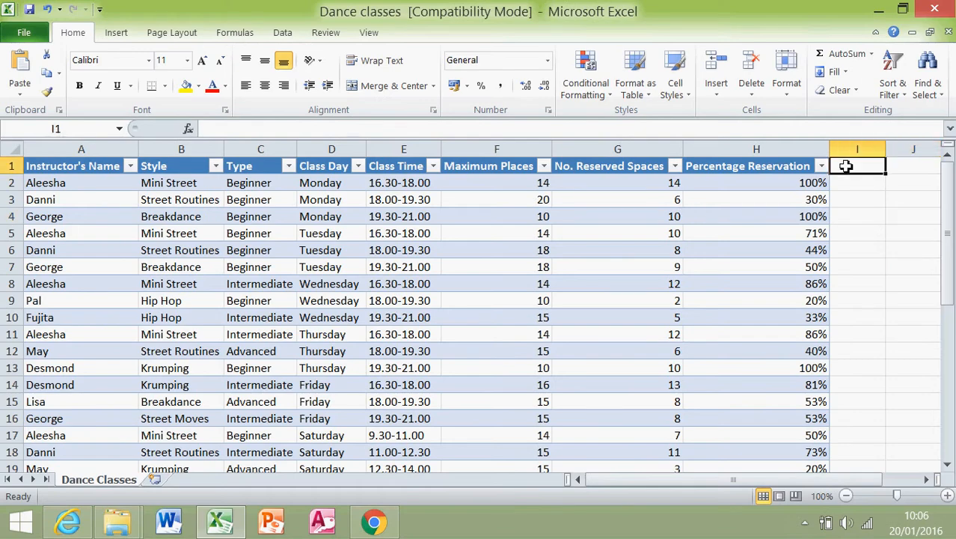
text(P)
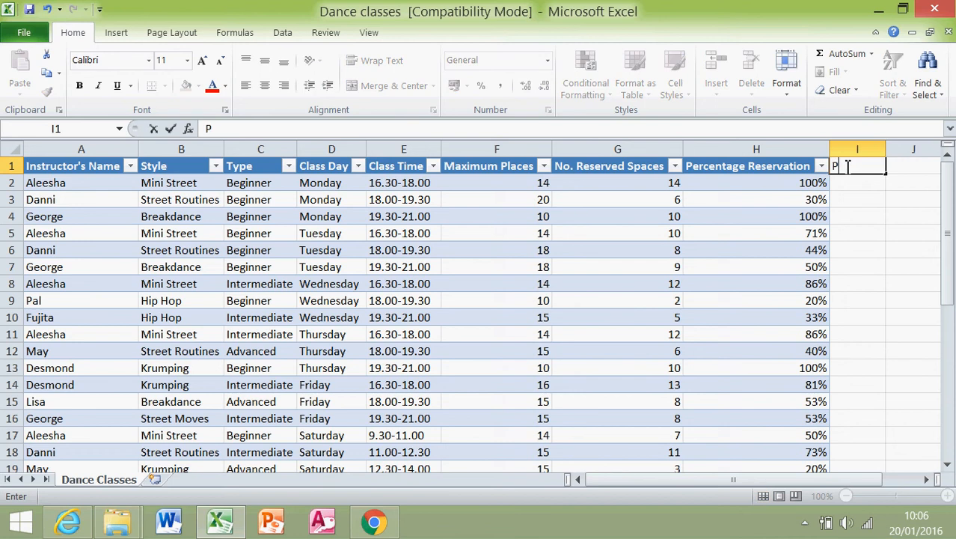
text(romote?)
key(Return)
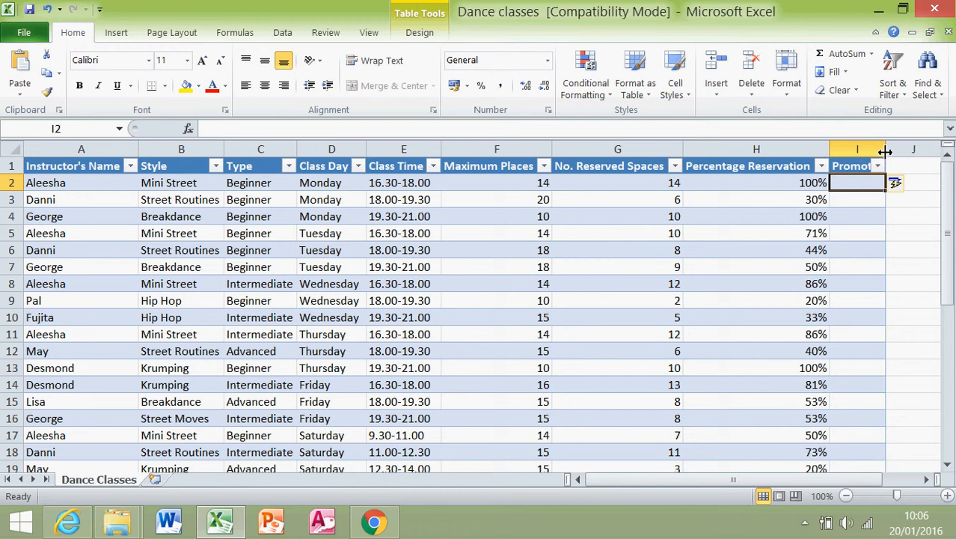
double_click(885, 151)
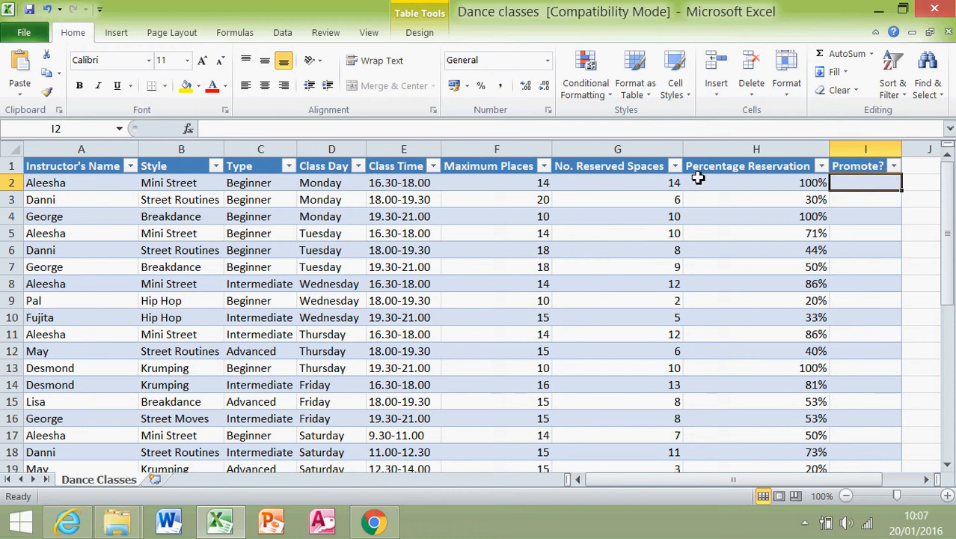
- Insert an IF function in cell I2 and look over its true and false value arguments
click(276, 131)
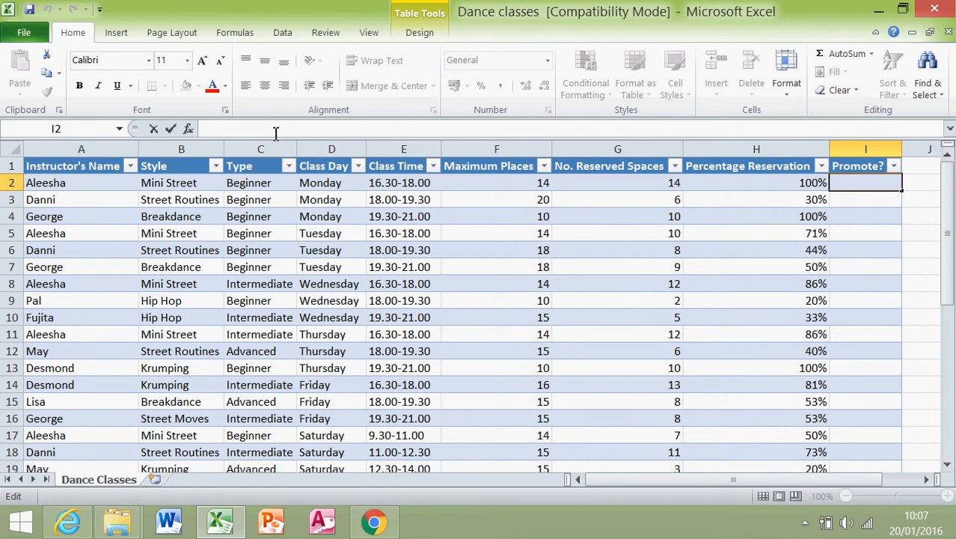
click(189, 130)
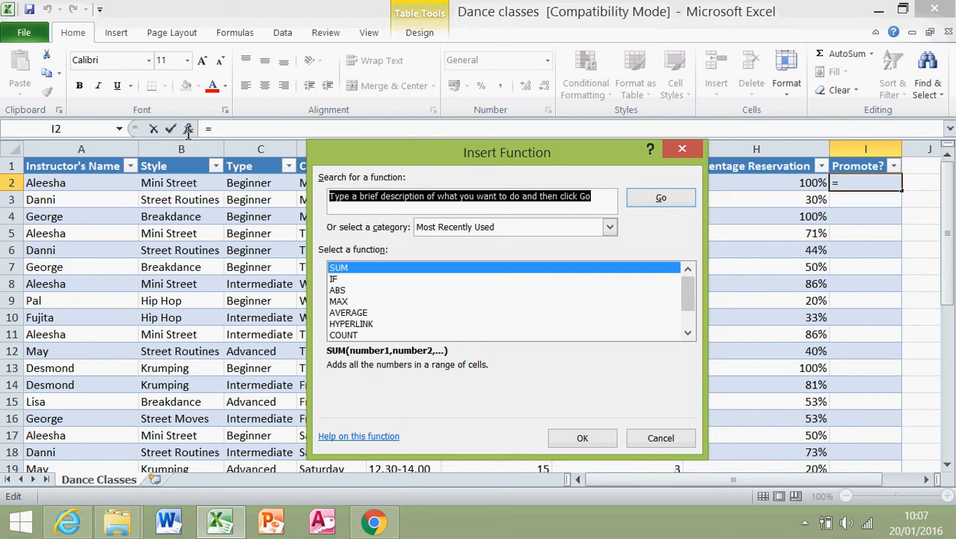
click(370, 279)
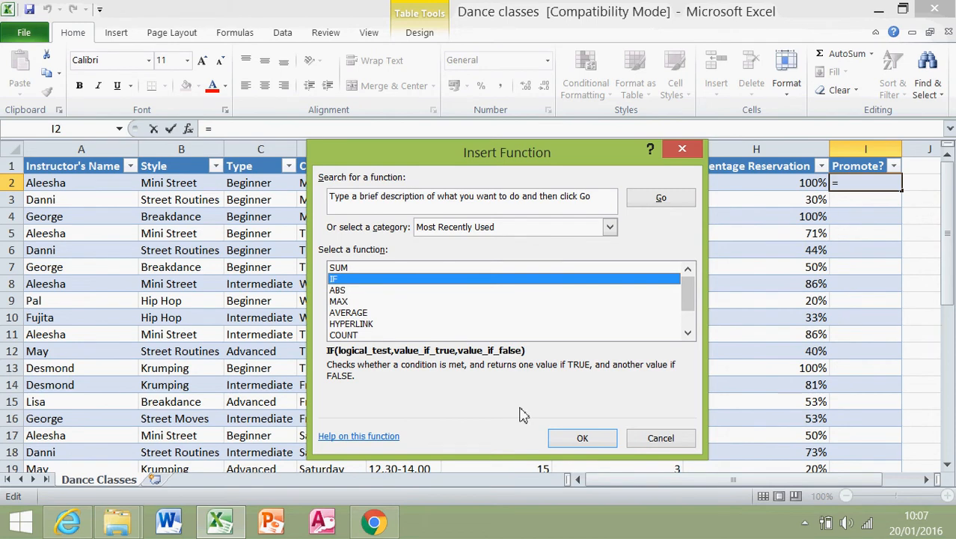
click(600, 439)
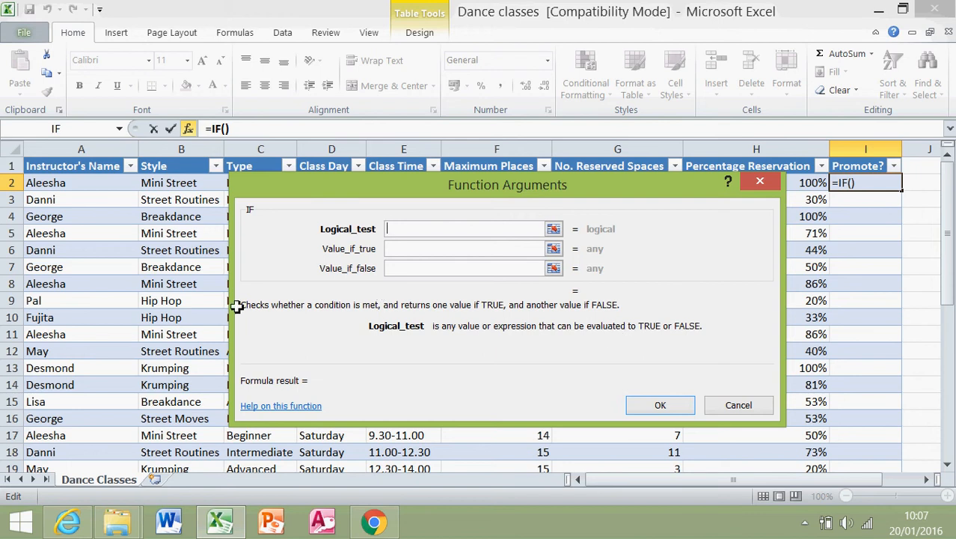
click(472, 253)
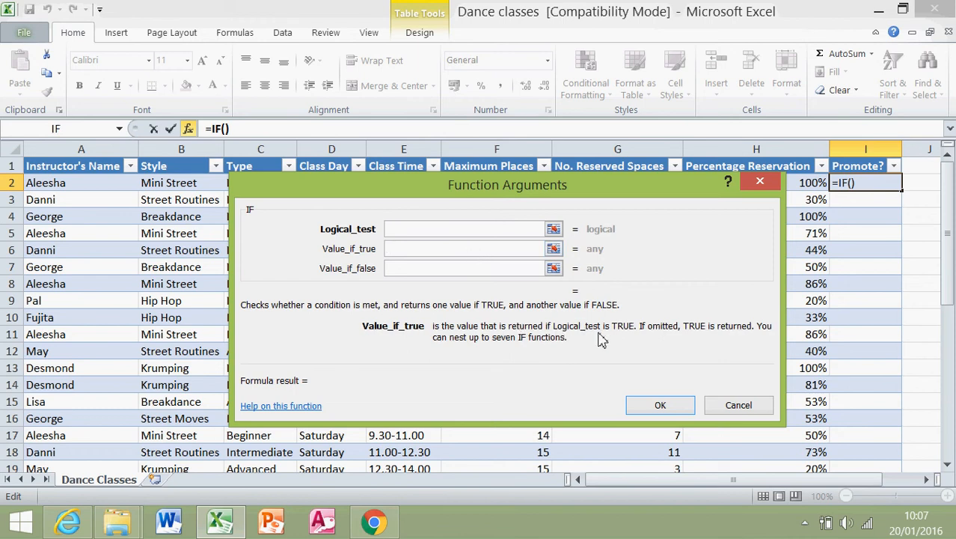
click(464, 268)
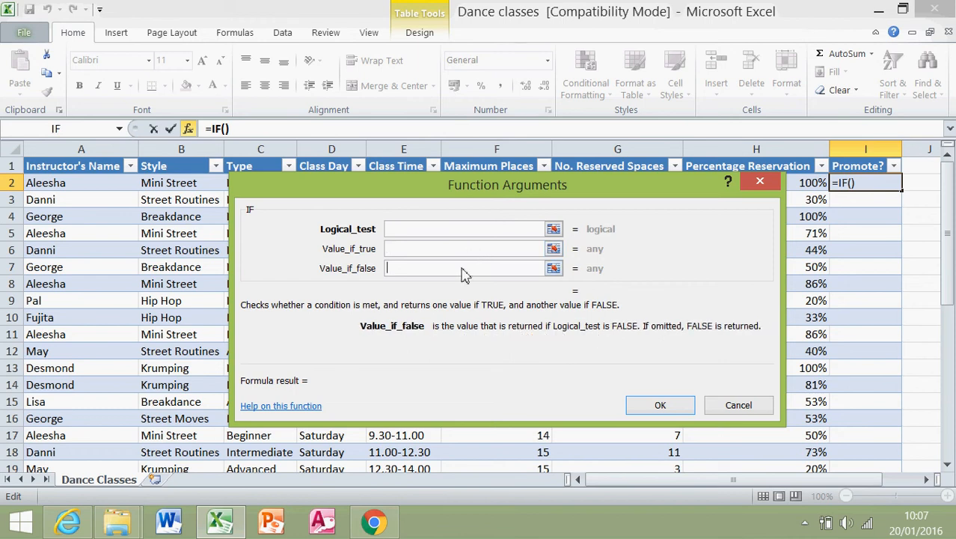
- Set the IF function's Value_if_true argument to "Promote"
click(425, 247)
text(Pr)
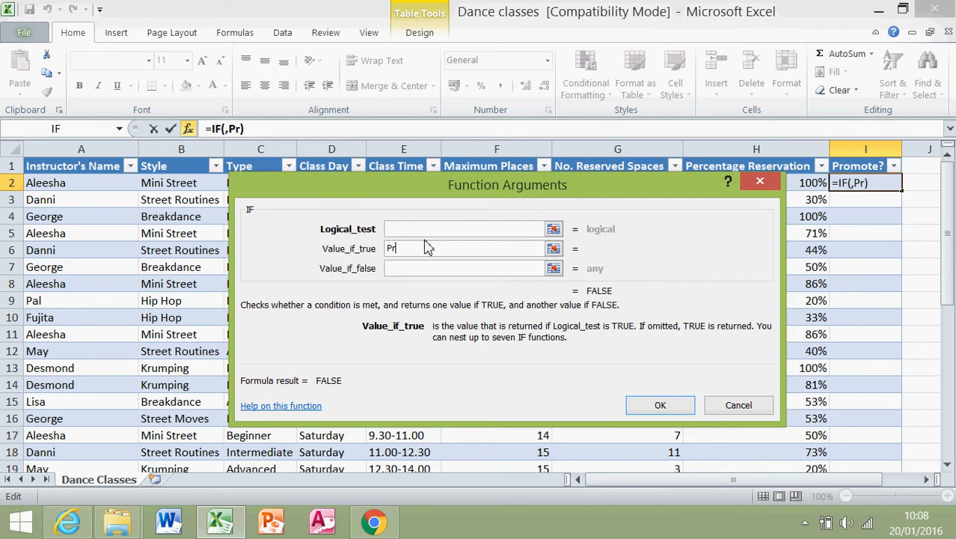
text(omot)
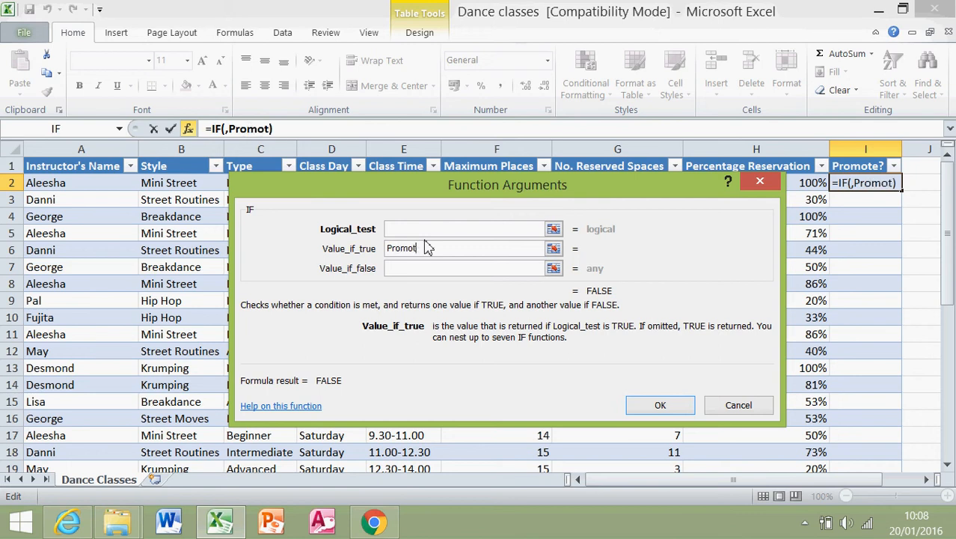
text(e)
key(Tab)
- Try "Don't promote" as the IF function's Value_if_false argument and clear the entry
text(N)
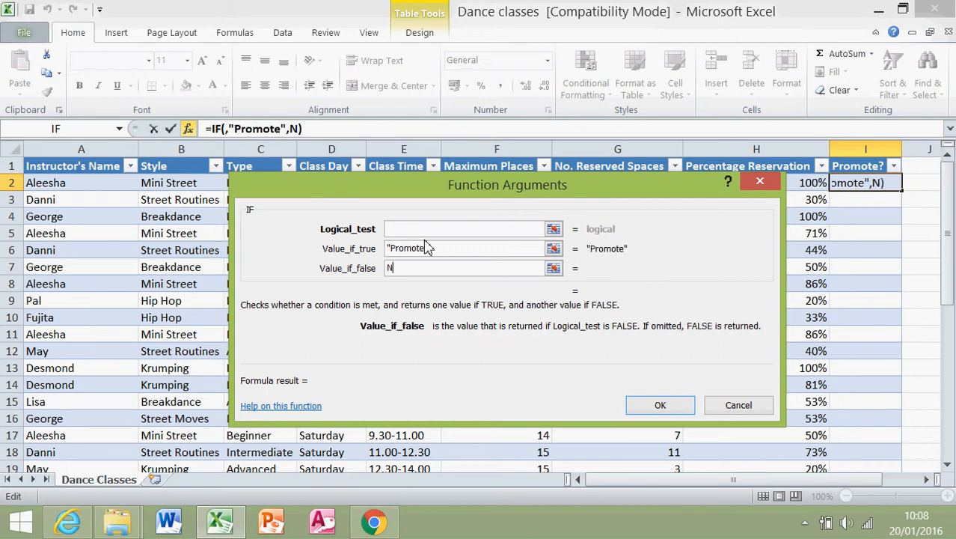
text(ot)
key(BackSpace)
key(BackSpace)
key(BackSpace)
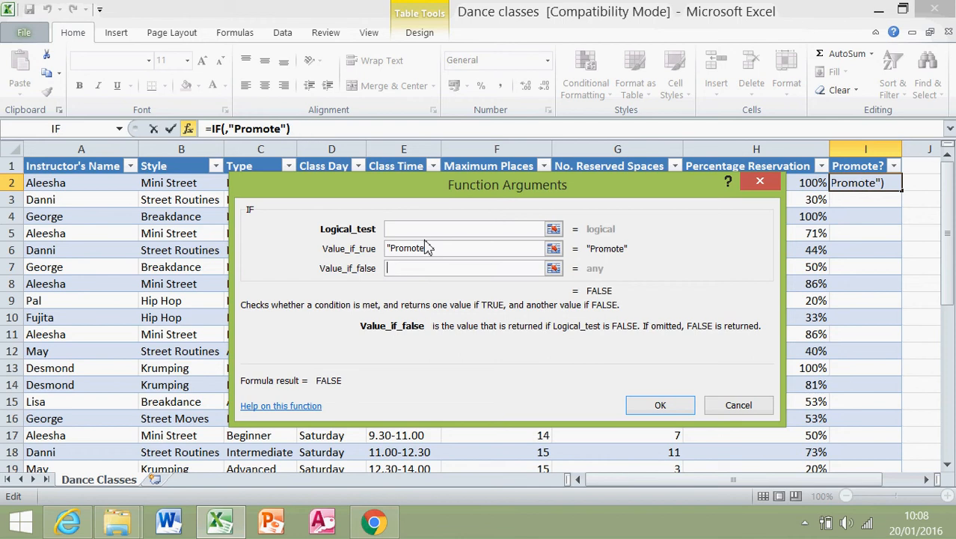
text(Don')
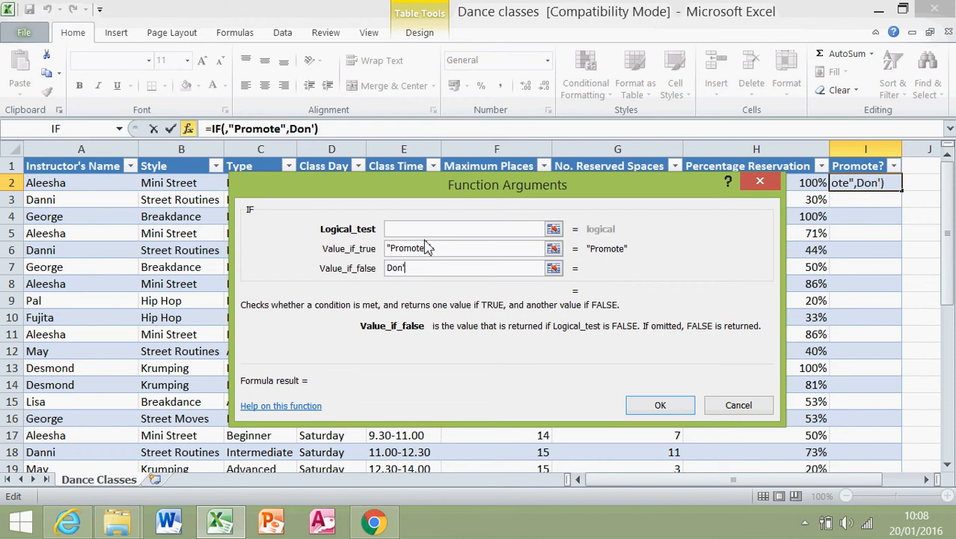
text(t promote)
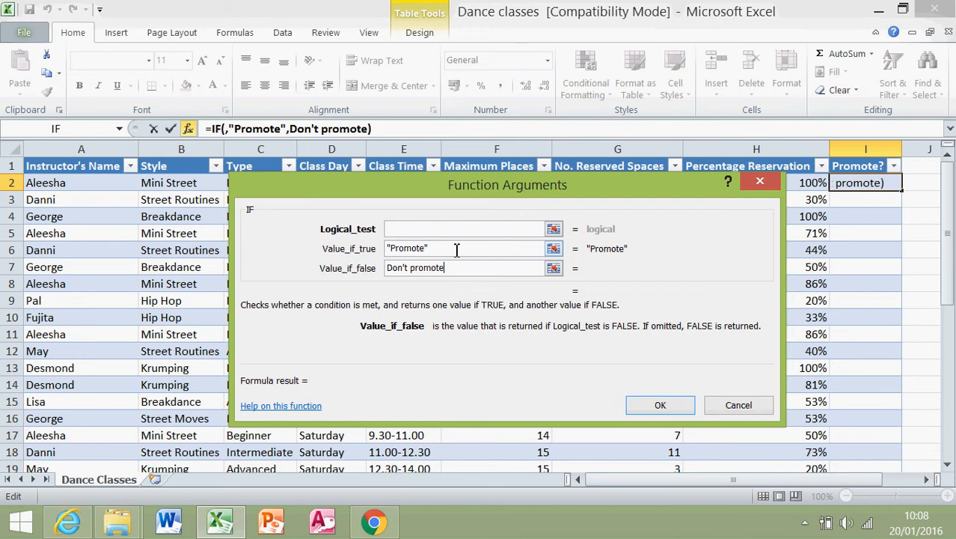
click(456, 251)
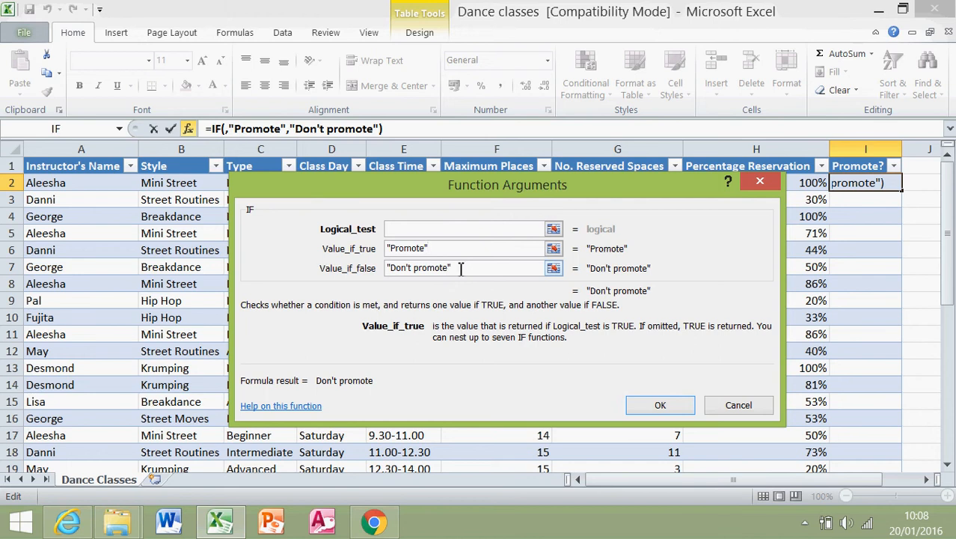
drag(458, 268, 386, 268)
key(BackSpace)
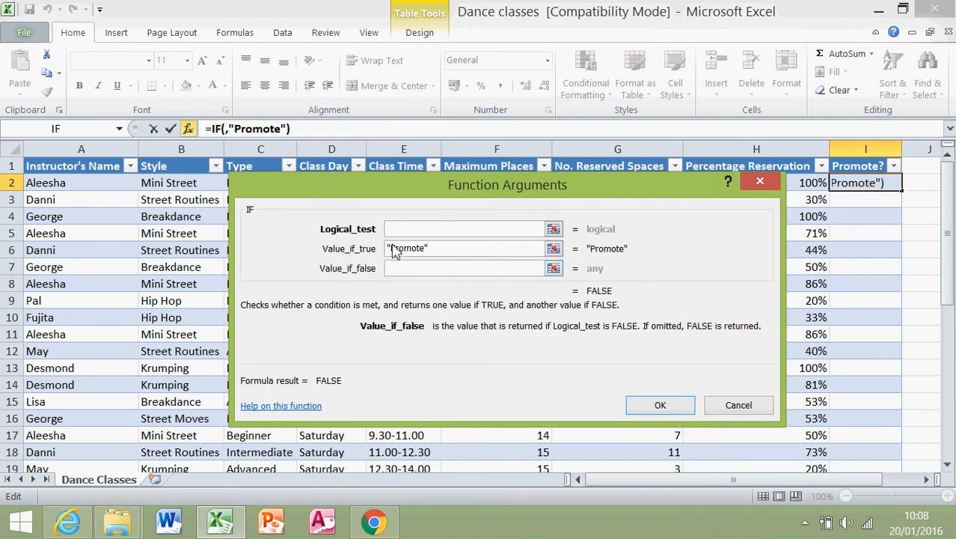
- Set the IF function's Value_if_false argument to an empty text string, ""
click(427, 247)
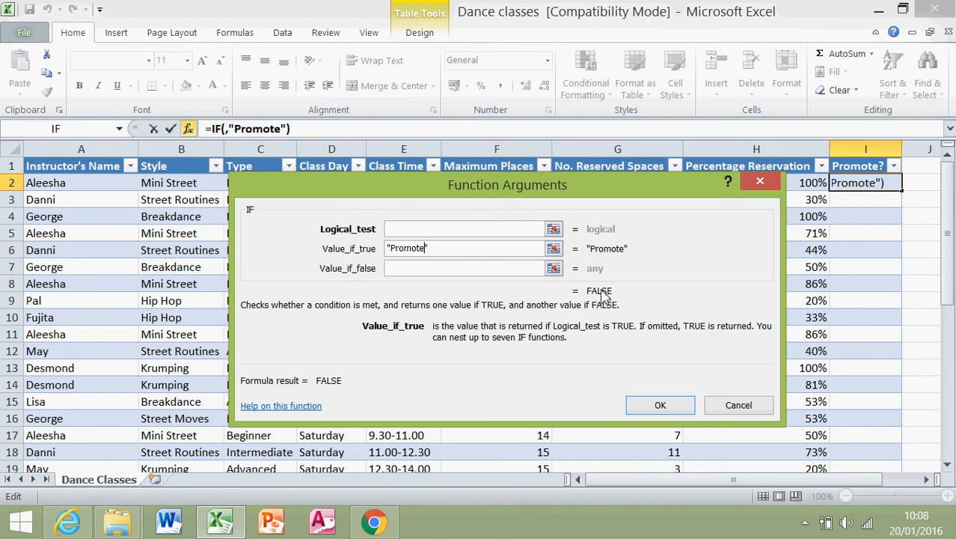
click(479, 271)
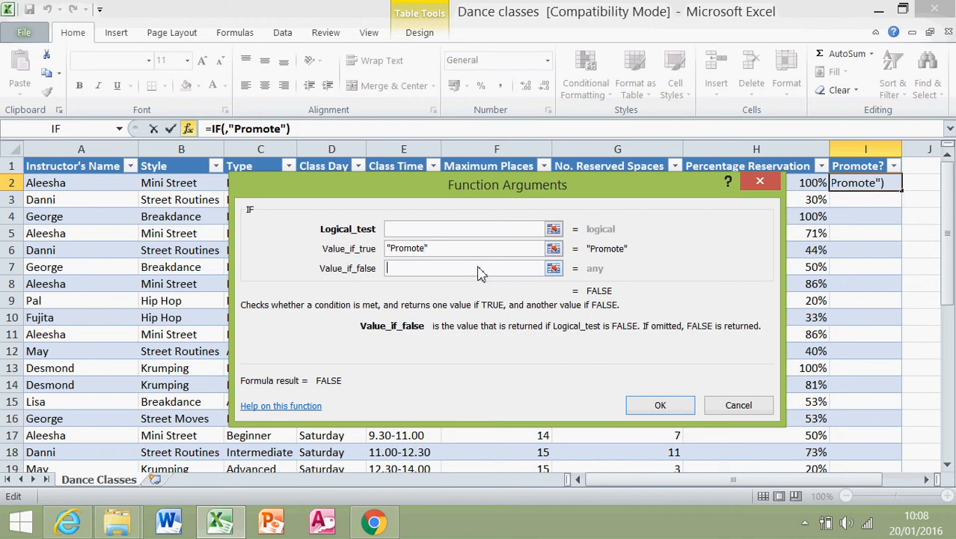
text("")
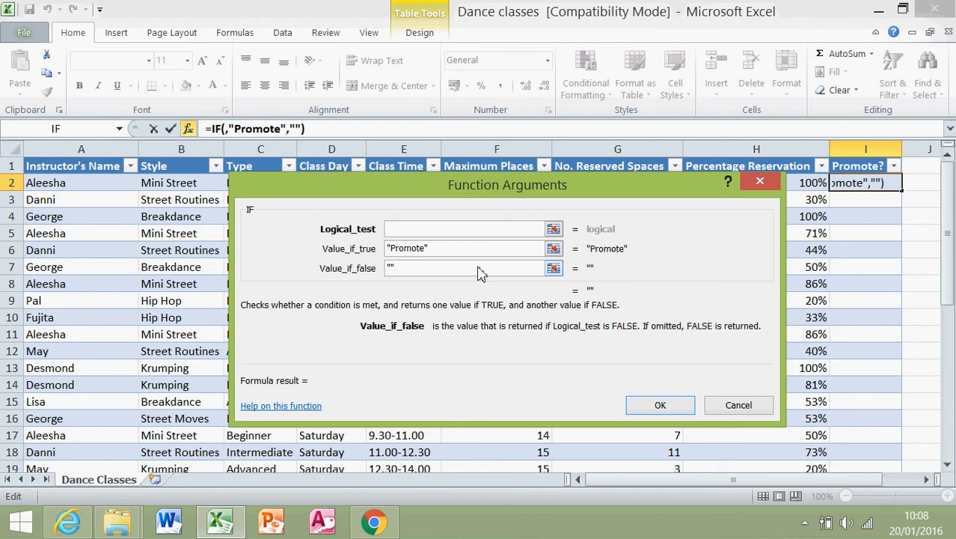
click(465, 254)
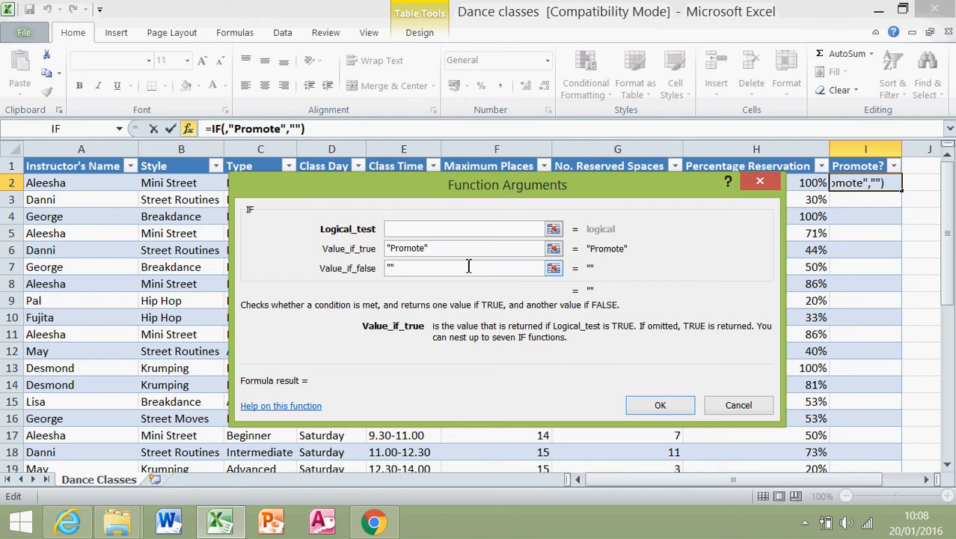
click(454, 231)
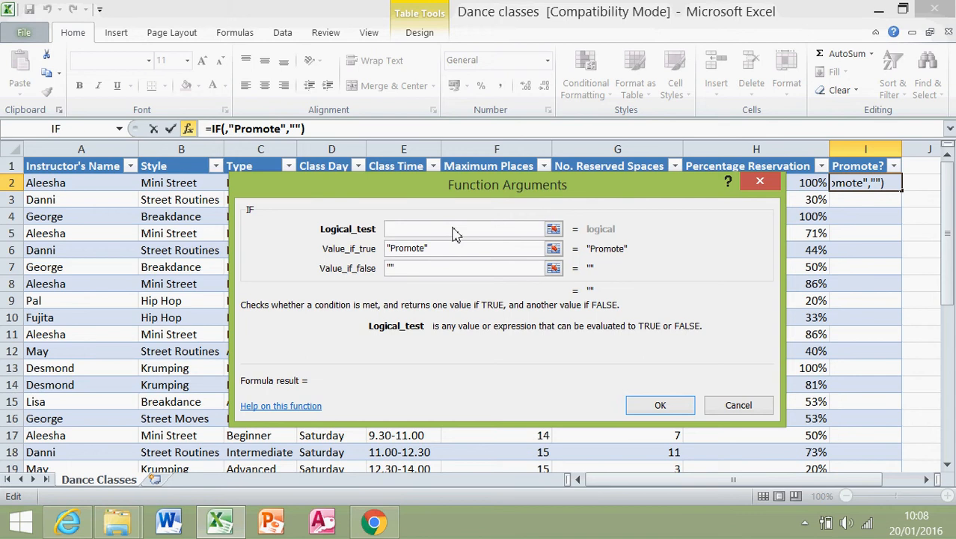
text(>)
key(BackSpace)
text(<=)
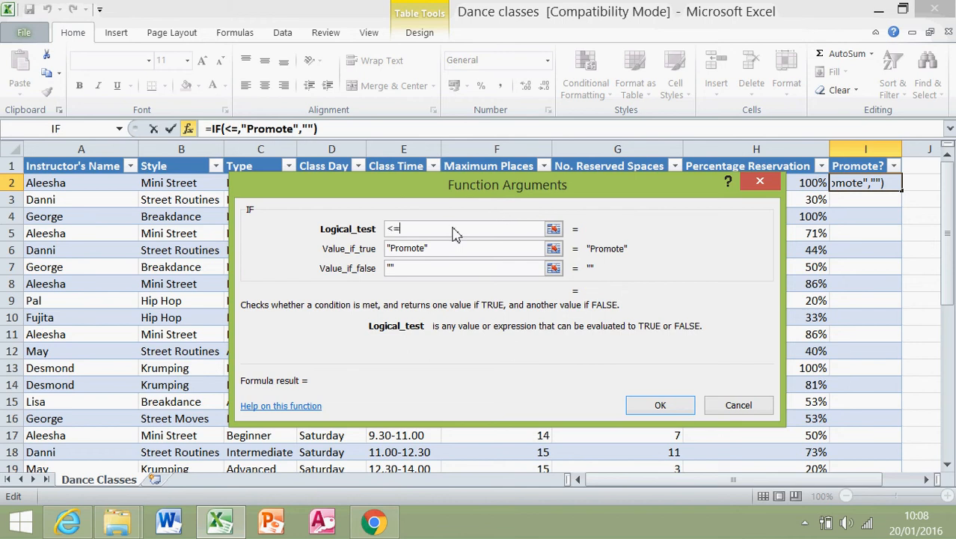
key(BackSpace)
key(BackSpace)
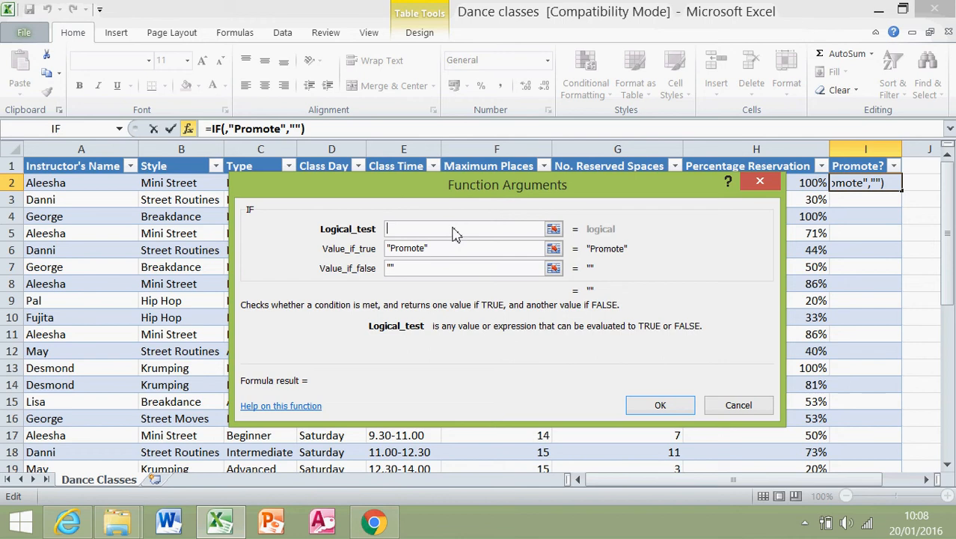
text(>=)
key(BackSpace)
key(BackSpace)
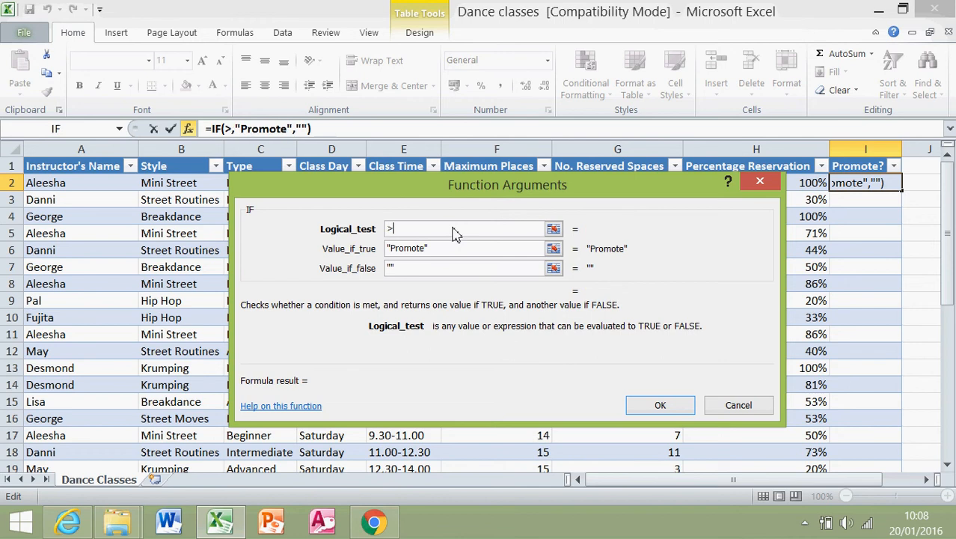
text(=)
key(BackSpace)
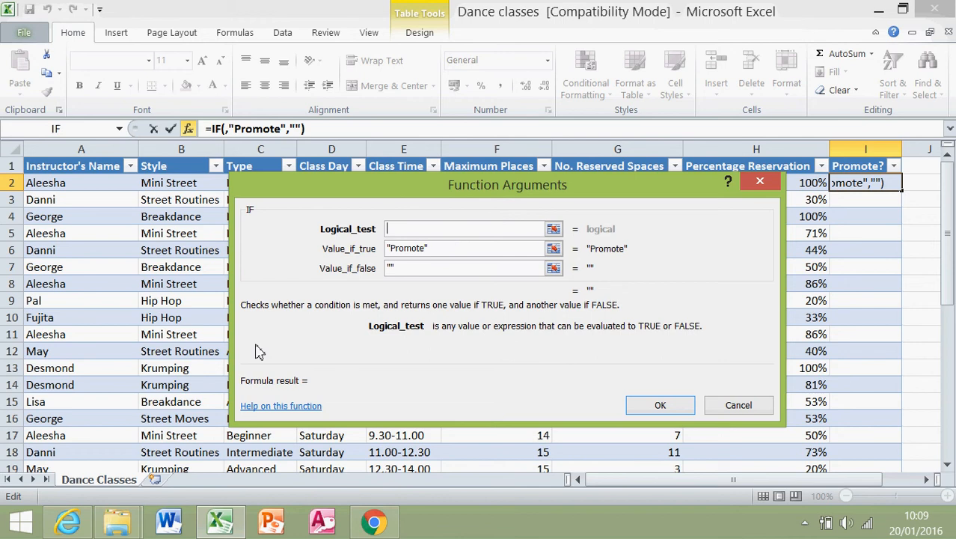
- Open the help page for the IF function, examine its first example formula, and close the help
click(295, 409)
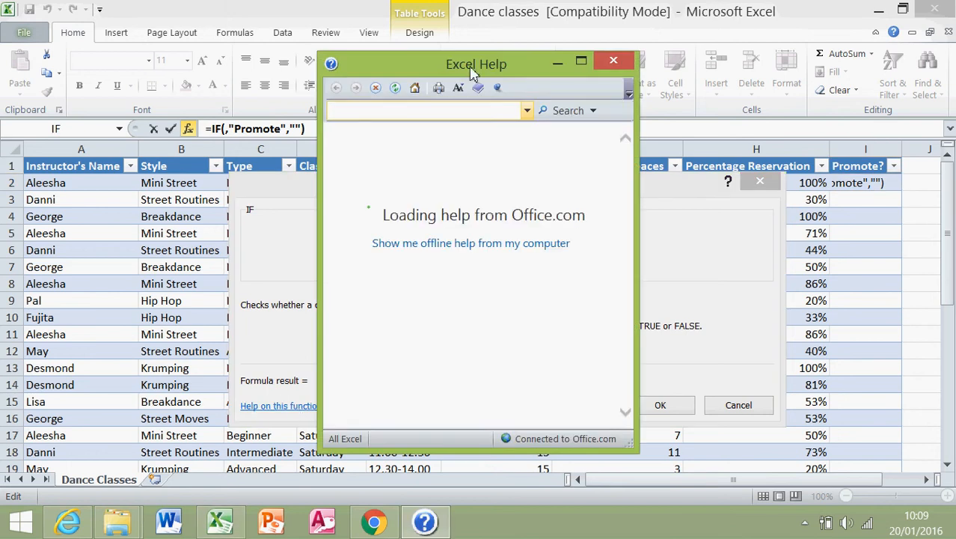
drag(471, 72, 588, 84)
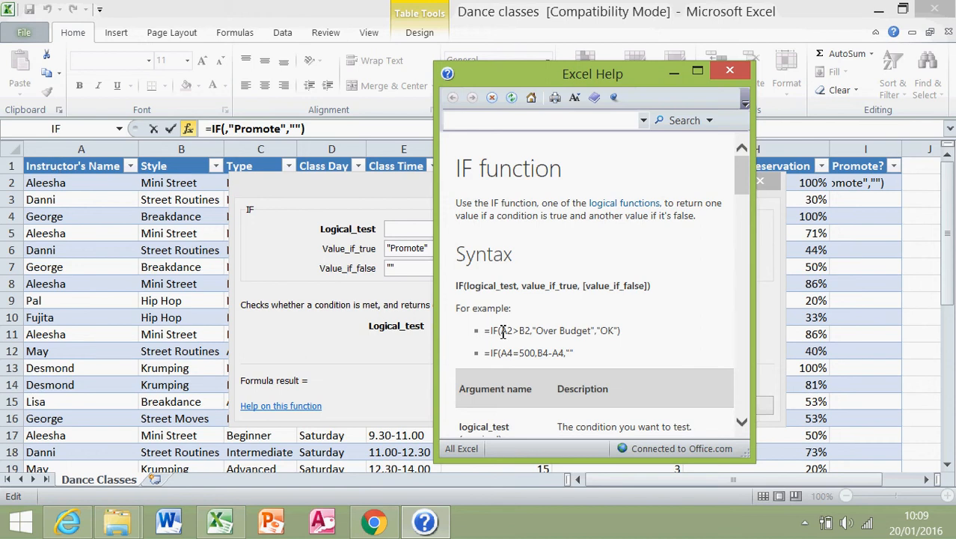
drag(503, 332, 621, 337)
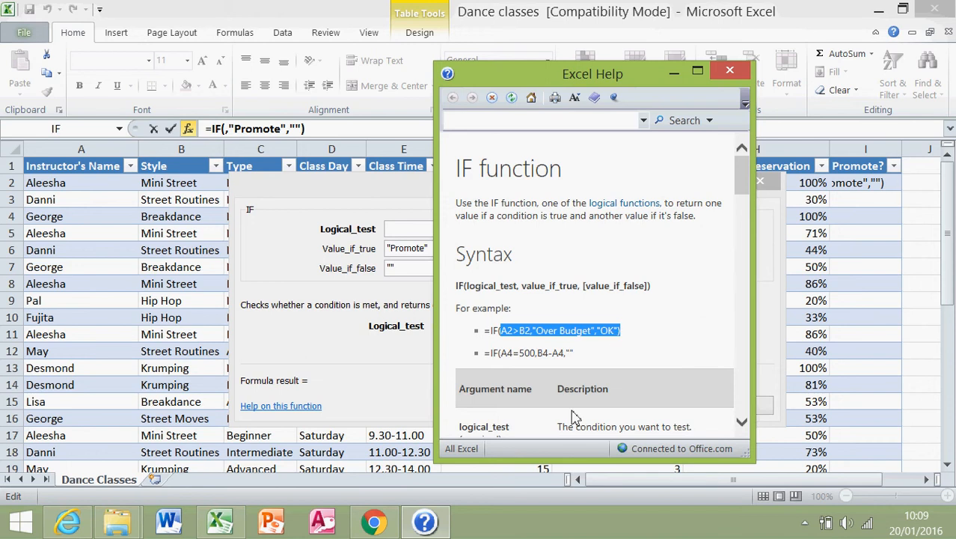
click(534, 335)
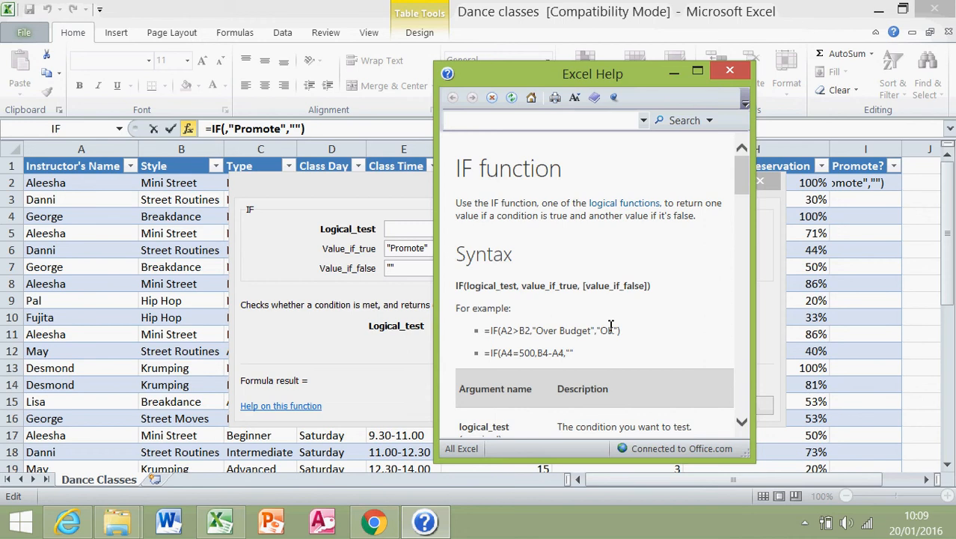
click(730, 71)
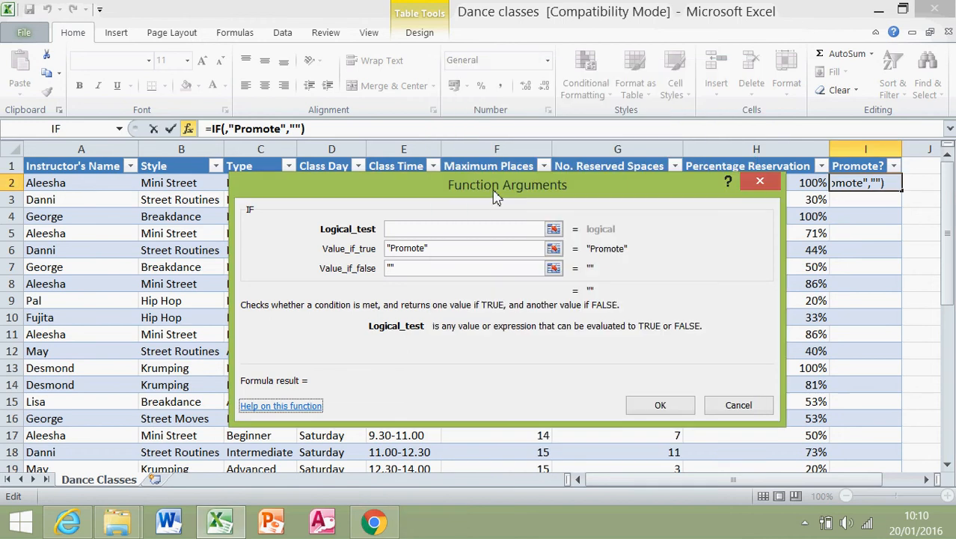
- Set the IF function's Logical_test argument to H2<50%, using the first Percentage Reservation cell
click(402, 234)
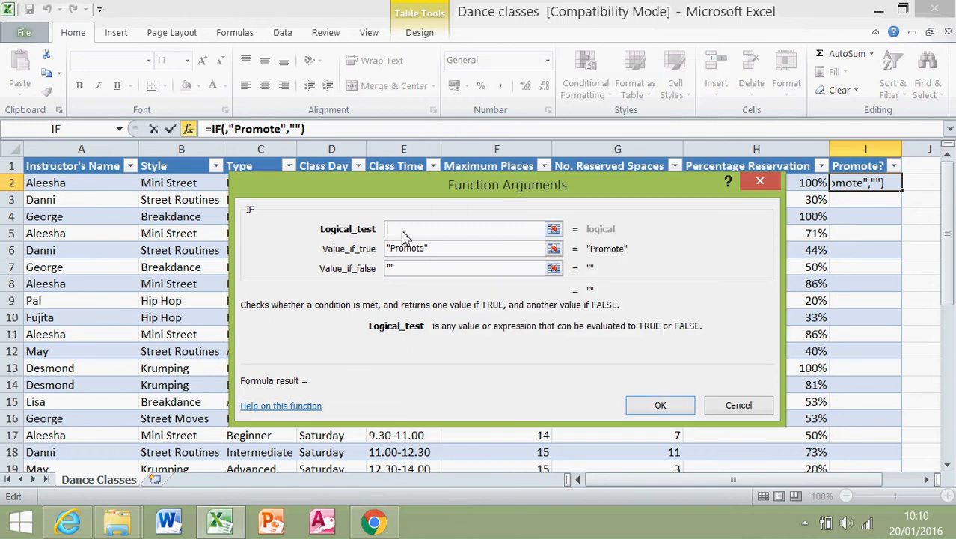
key(alt+Tab)
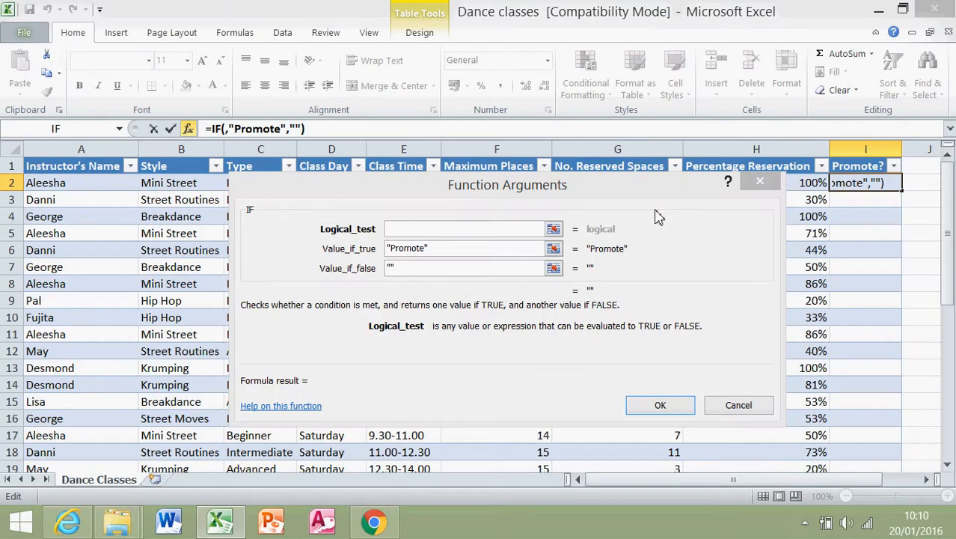
click(430, 233)
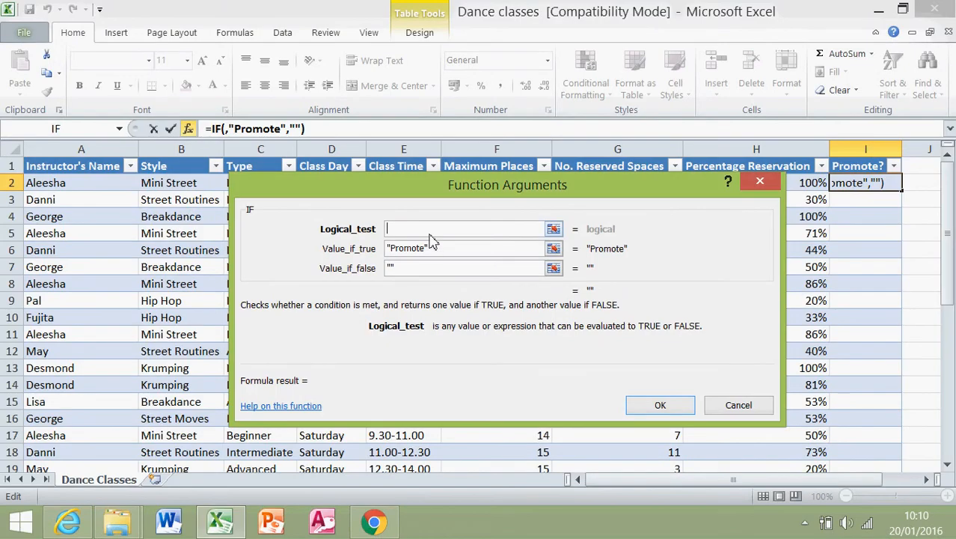
drag(431, 193, 437, 241)
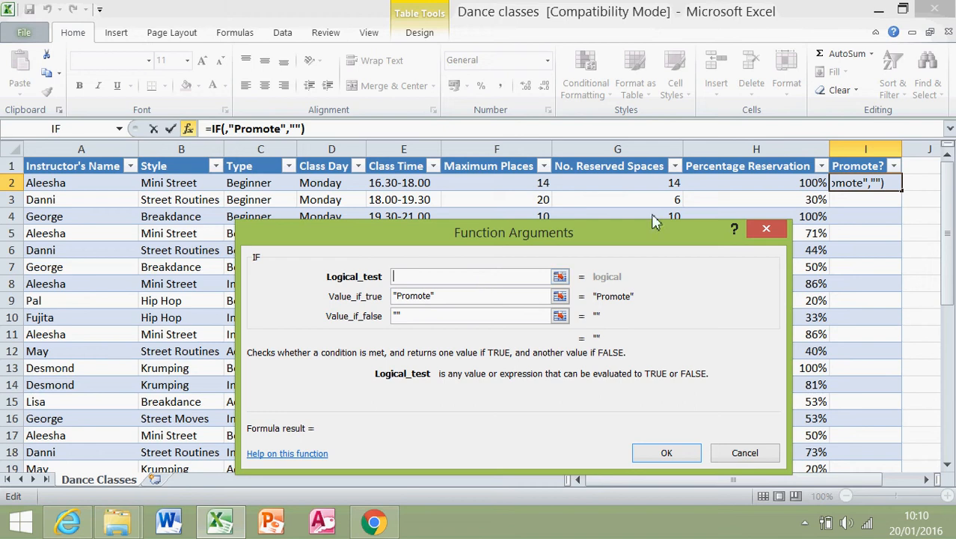
click(734, 188)
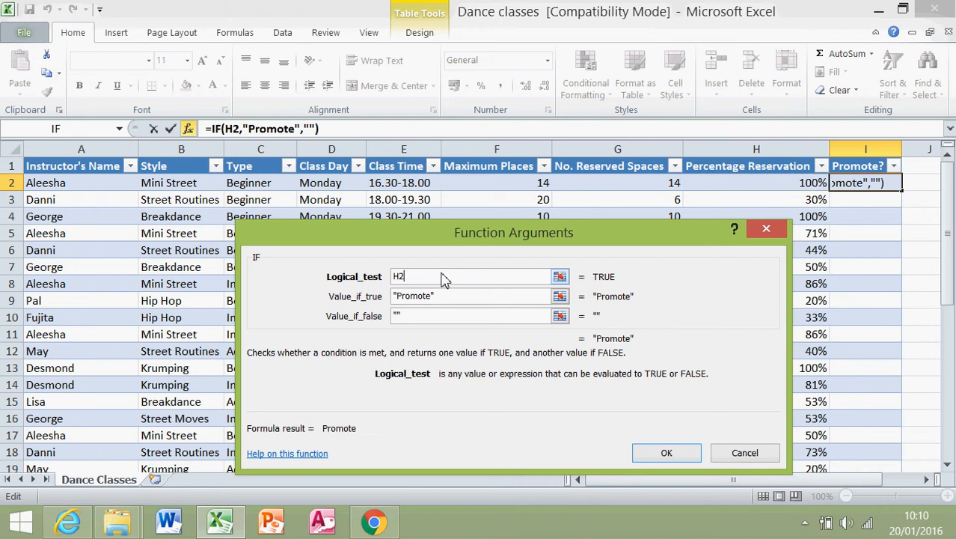
text(<)
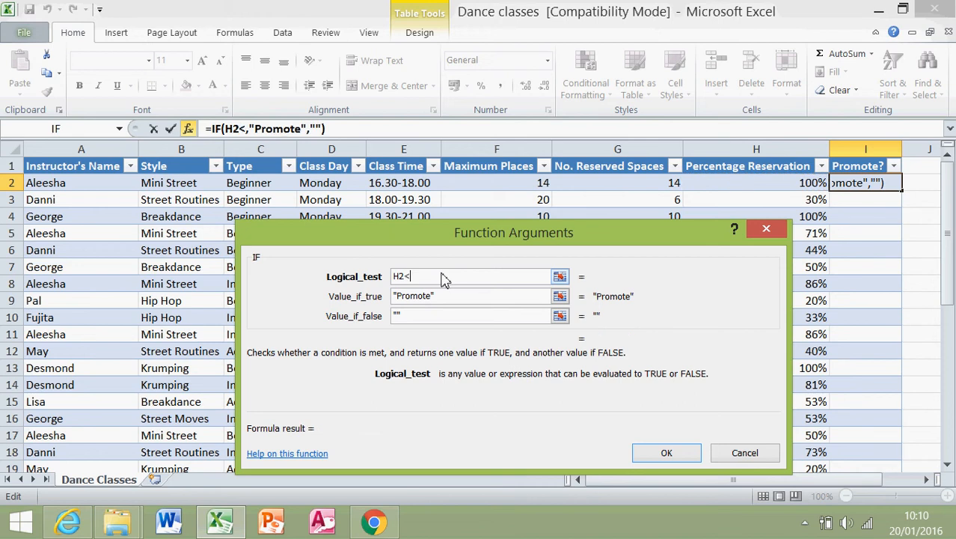
text(50)
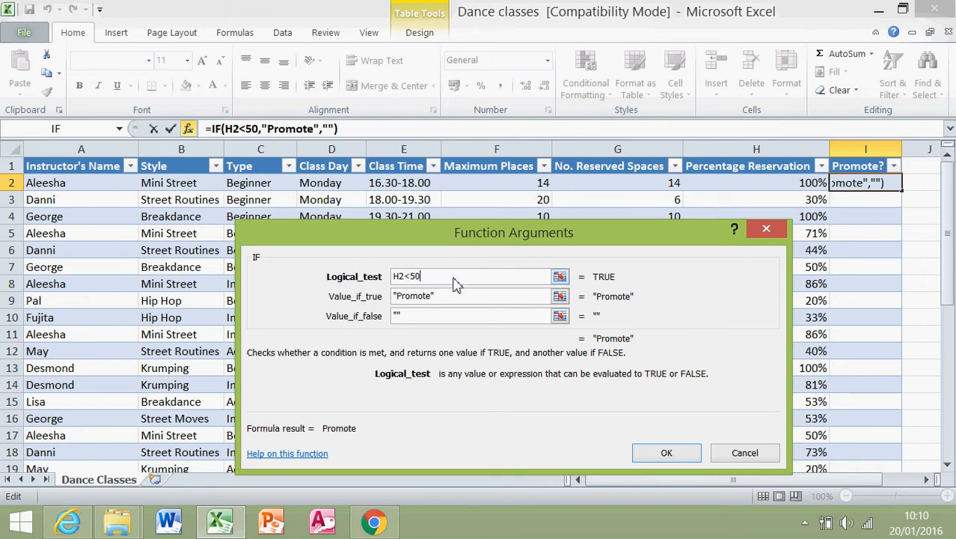
text(%)
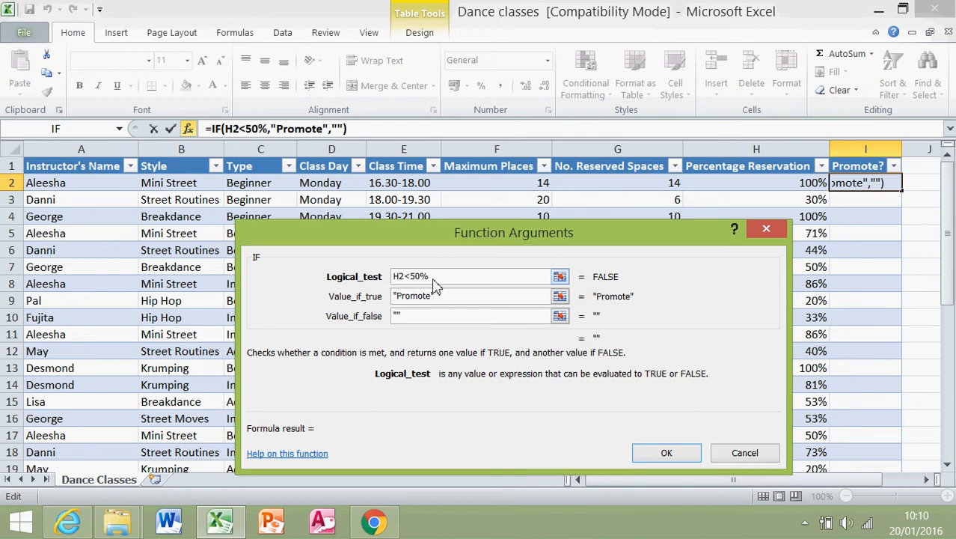
- Try the decimal 0.5 in place of the percentage, making the logical test H2<0.5
key(BackSpace)
key(BackSpace)
key(BackSpace)
text().5)
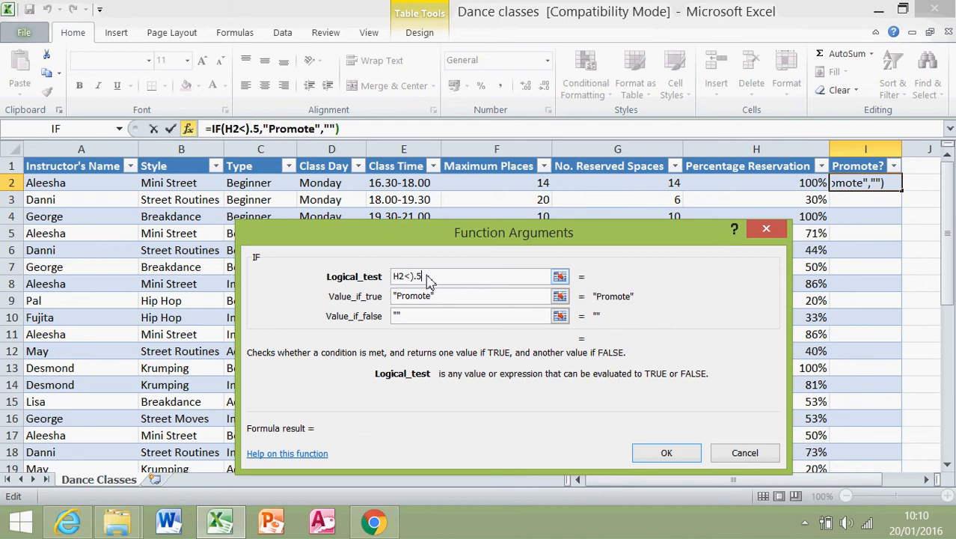
key(BackSpace)
key(BackSpace)
key(BackSpace)
text(0.)
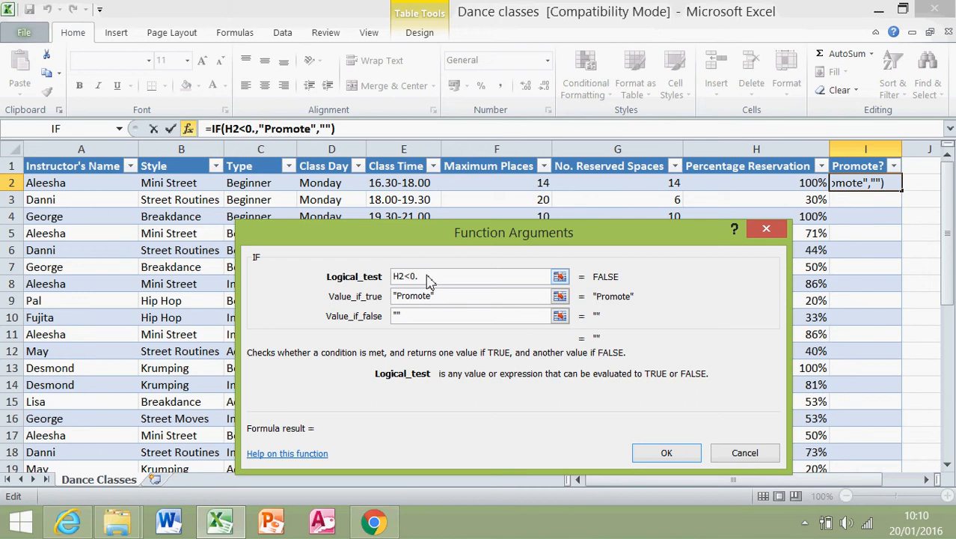
text(5)
click(440, 297)
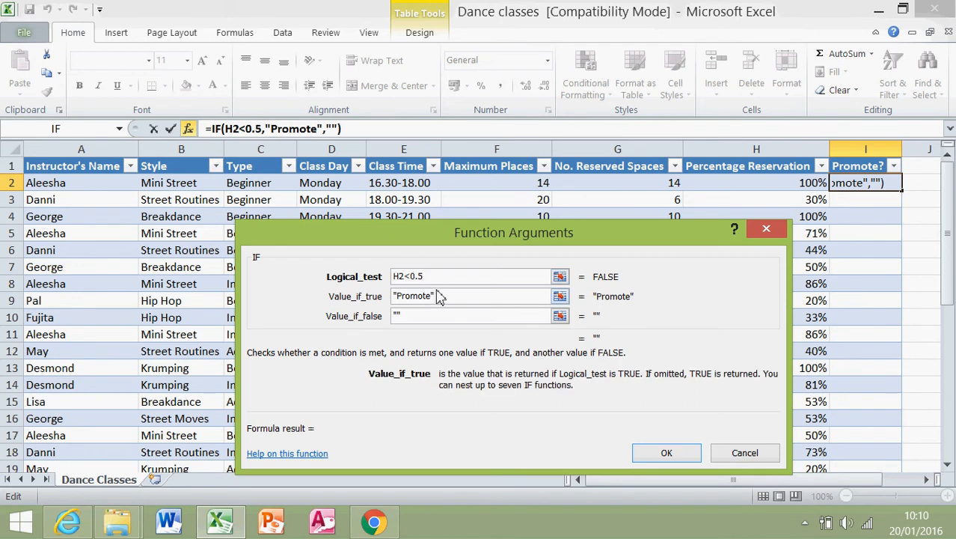
- Set the logical test to H2<50% and enter the IF formula in the Promote? column
click(431, 280)
key(BackSpace)
key(BackSpace)
key(BackSpace)
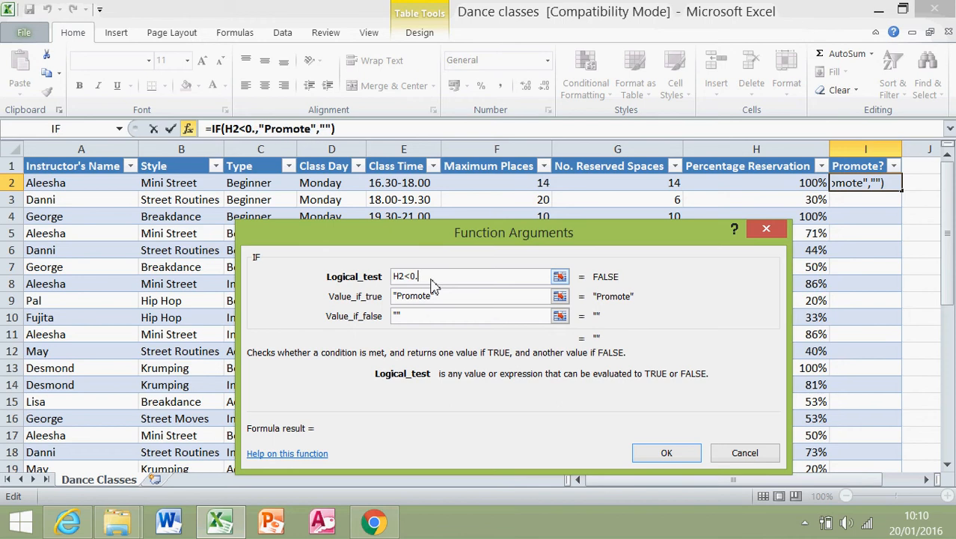
text(50%)
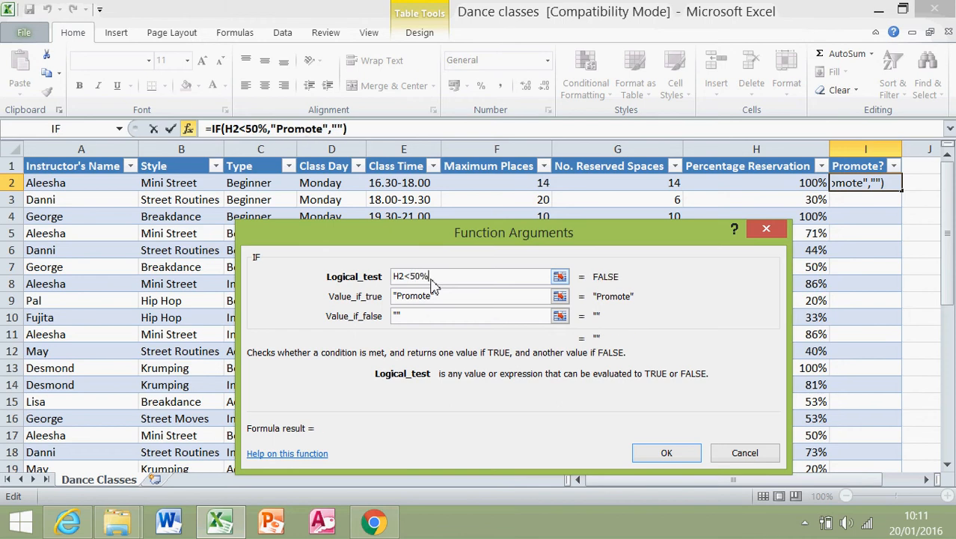
click(472, 299)
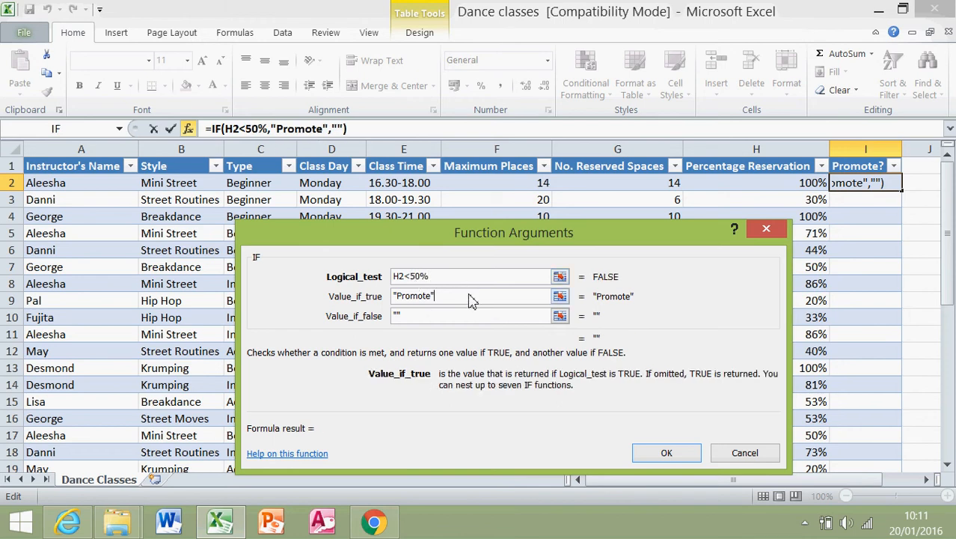
click(682, 454)
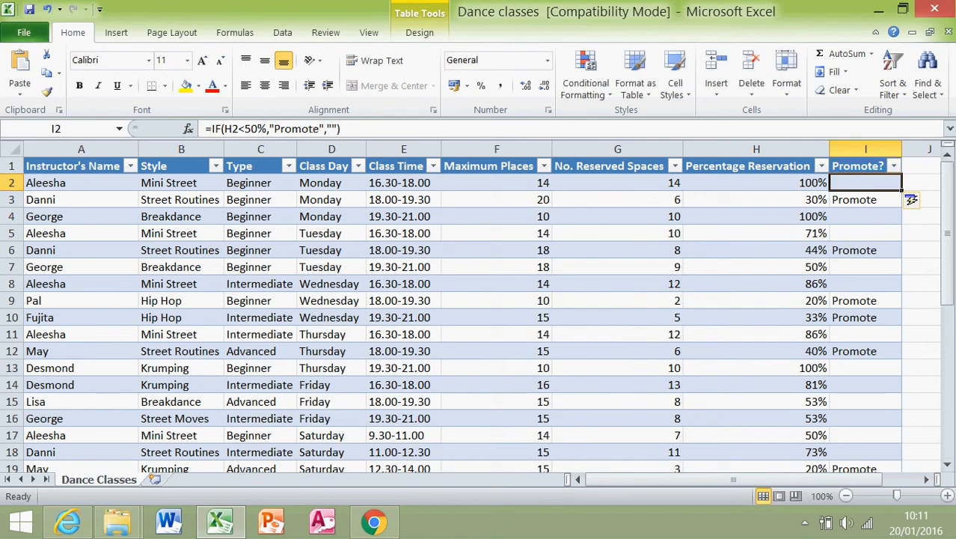
- Check the exam's Promote condition for the 50% class in row 7 and open cell I7's IF arguments for editing
drag(952, 224, 953, 224)
click(850, 271)
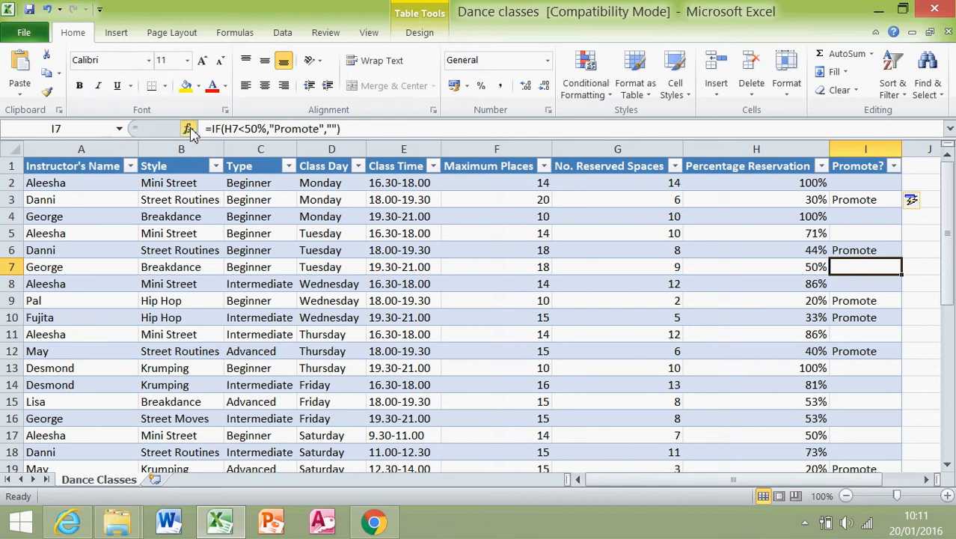
key(alt+Tab)
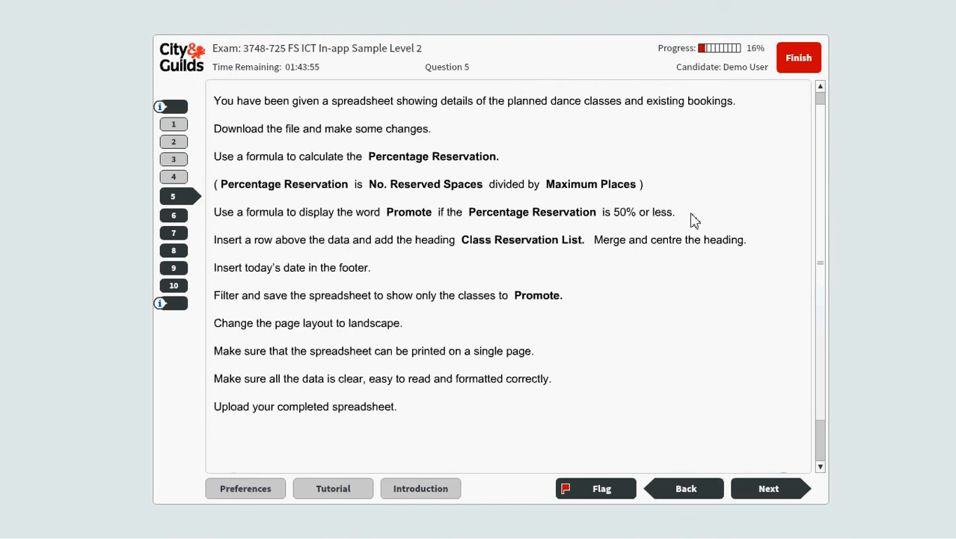
key(alt+Tab)
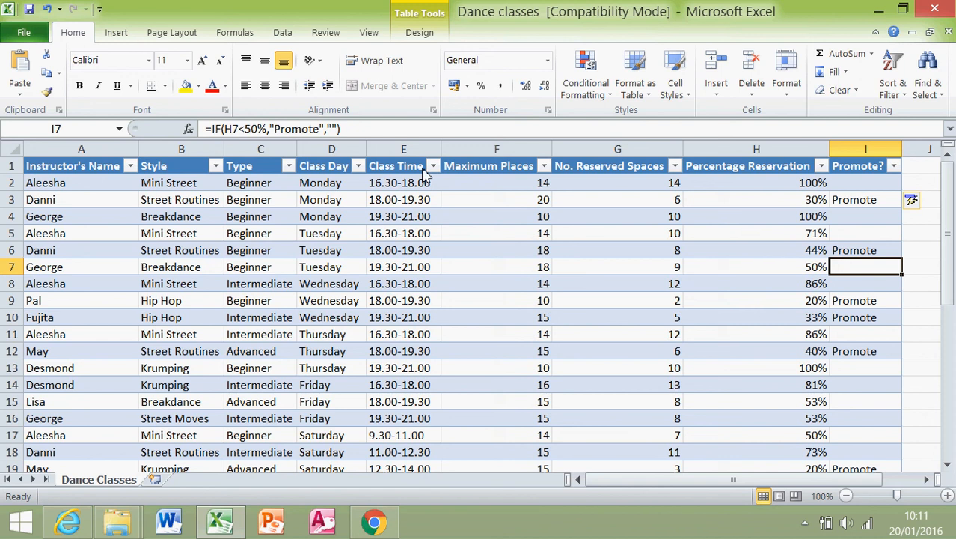
click(188, 128)
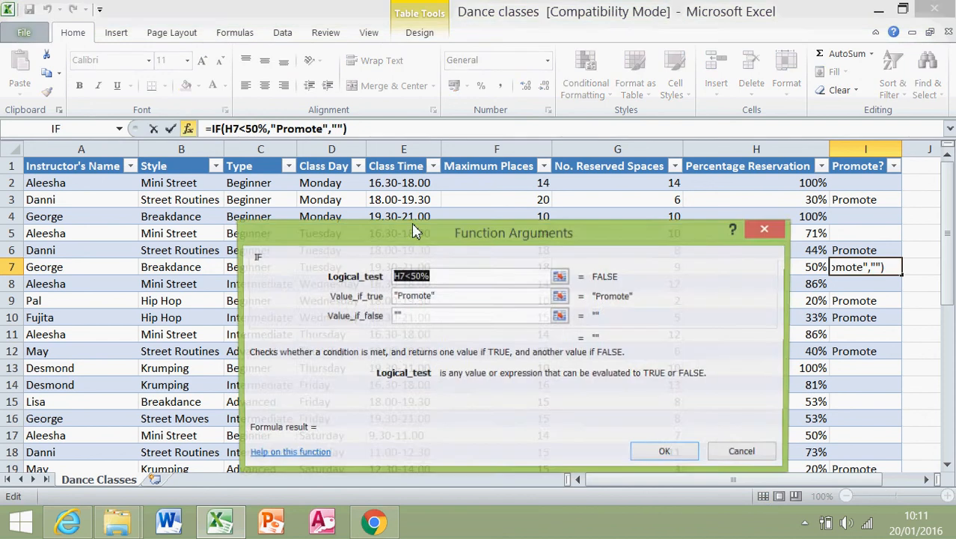
click(421, 278)
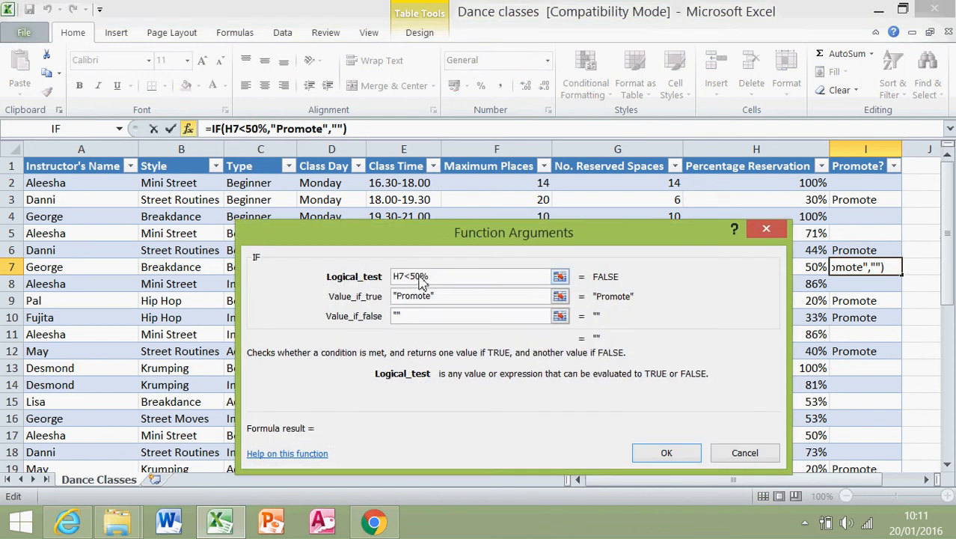
- Try 50.01% as the threshold in I7's logical test and remove the added decimals
text(.)
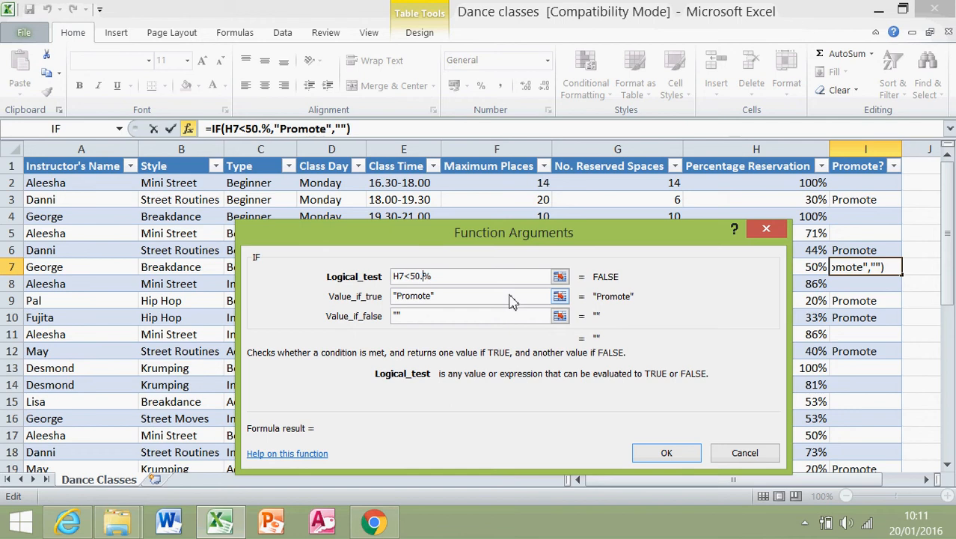
text(01)
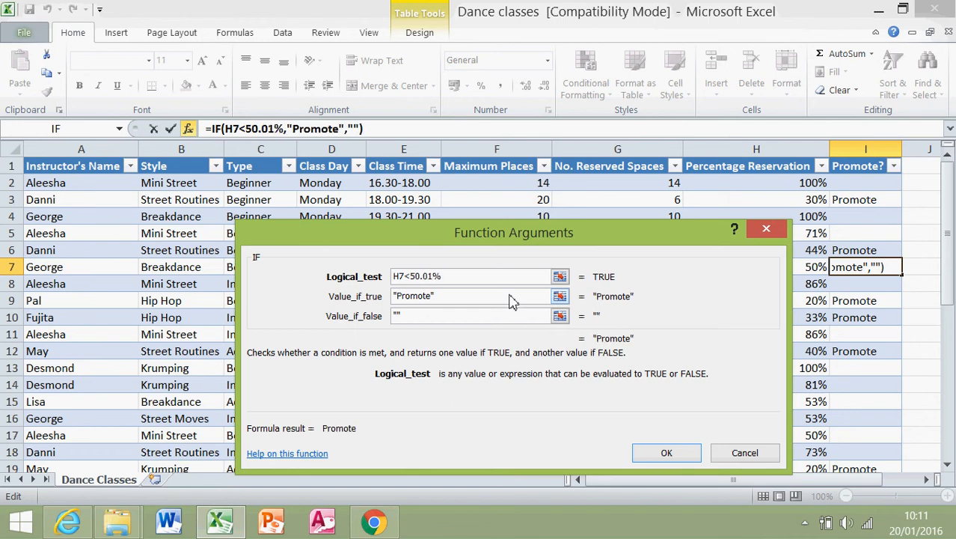
key(BackSpace)
key(BackSpace)
key(BackSpace)
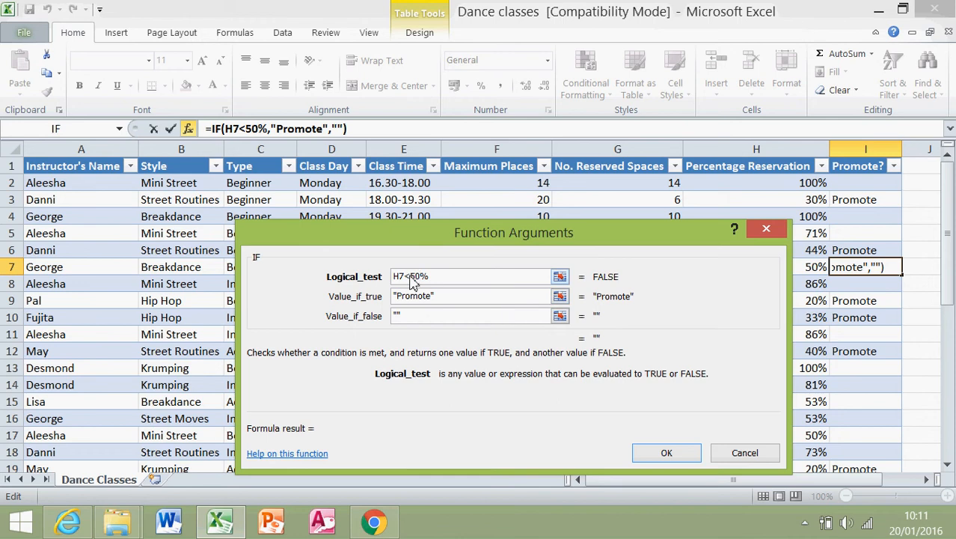
- Try H7<=50% as I7's logical test, followed by the reversed operator order H7=<50%
click(409, 278)
text(=)
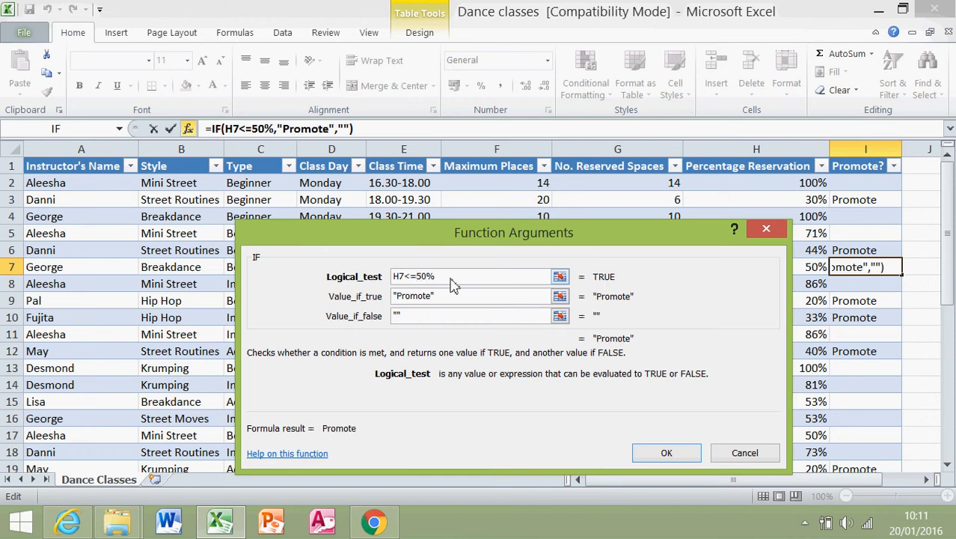
key(shift+Left)
key(shift+Left)
key(Right)
key(Left)
key(Left)
key(Left)
key(BackSpace)
key(BackSpace)
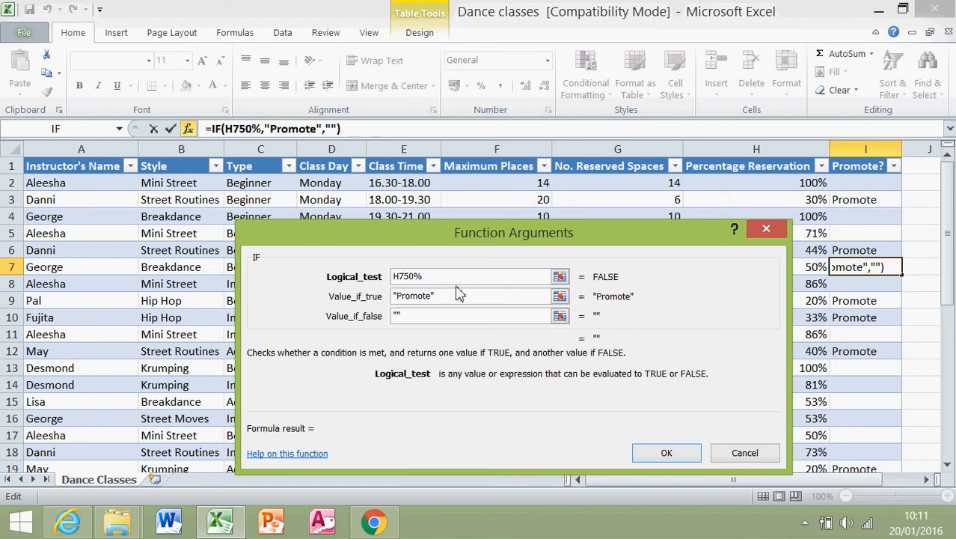
text(=<)
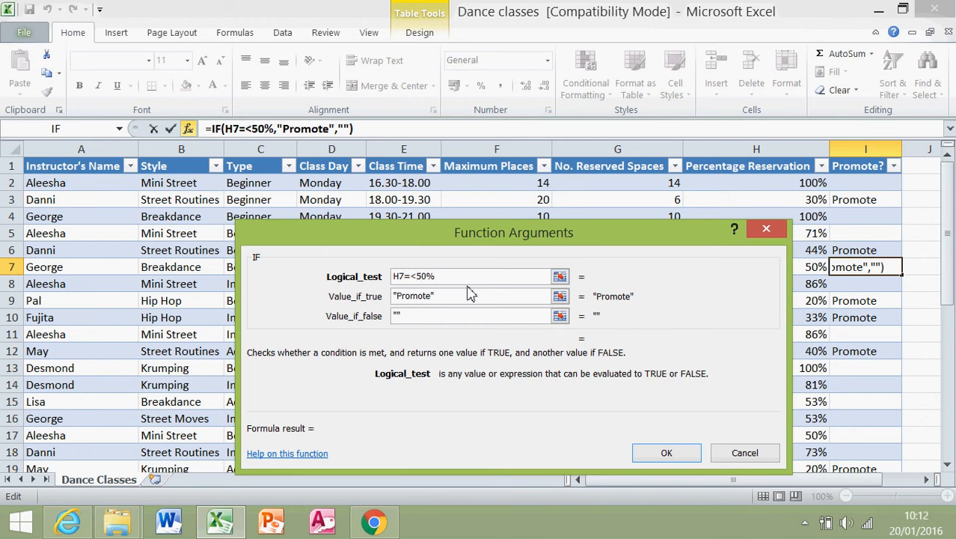
key(Tab)
click(472, 297)
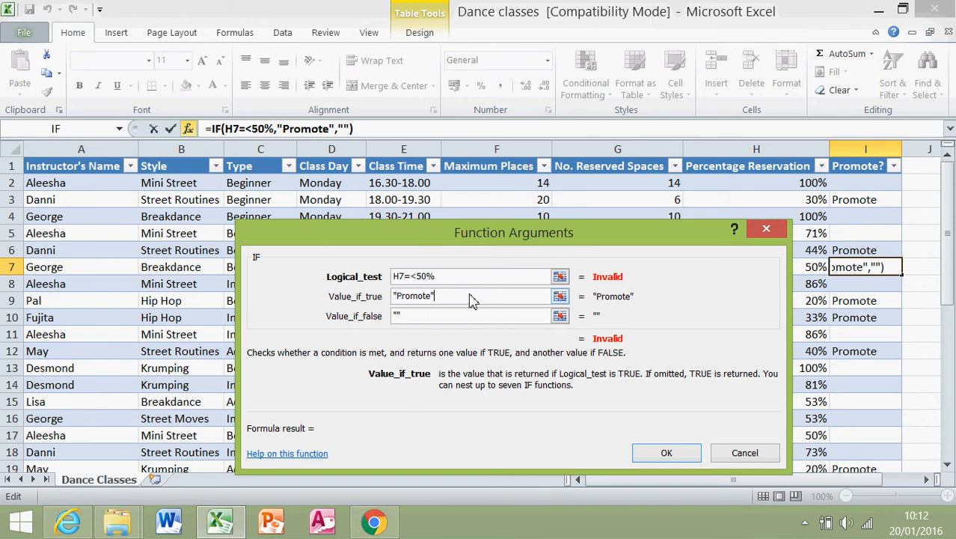
- Try the operator order <= in cell I7's logical test, giving H7<=50%, and cancel the edit
click(418, 281)
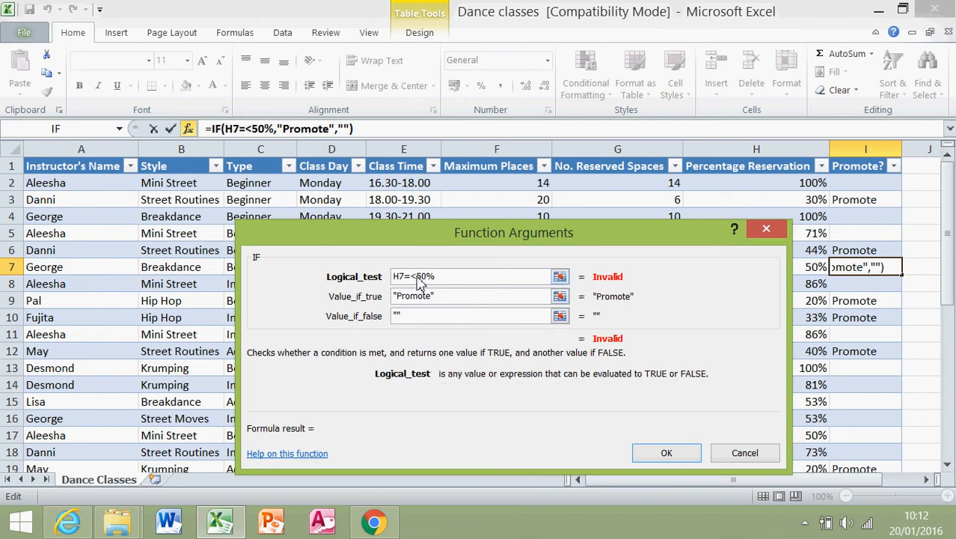
key(BackSpace)
key(BackSpace)
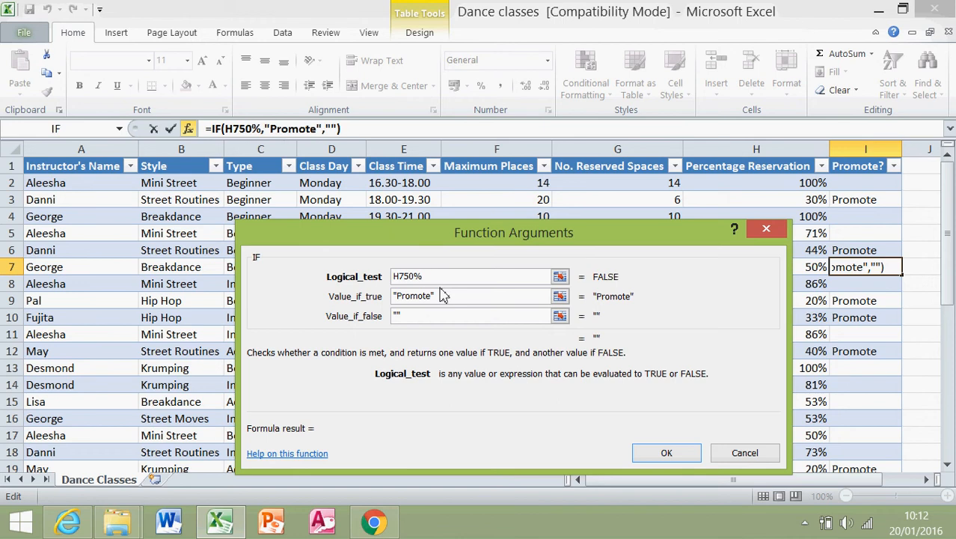
text(<)
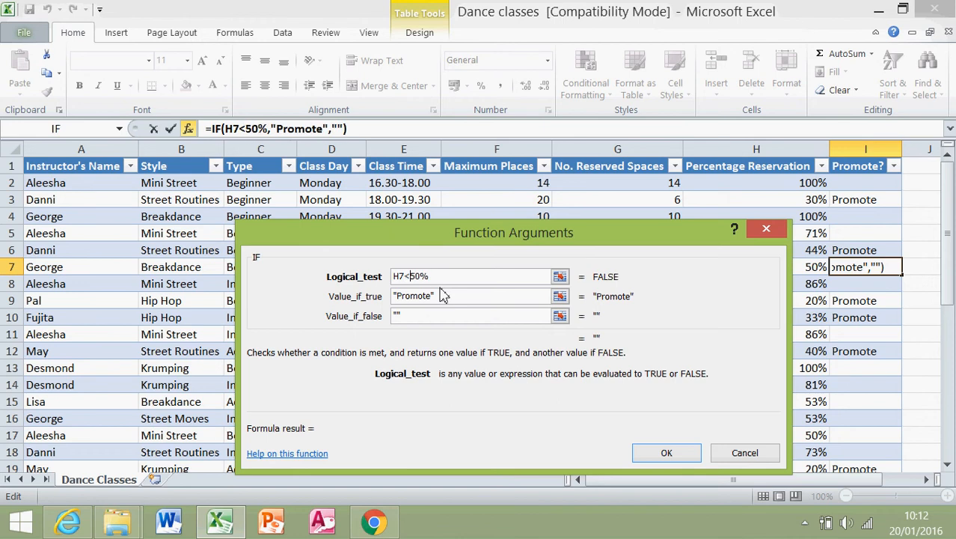
text(=)
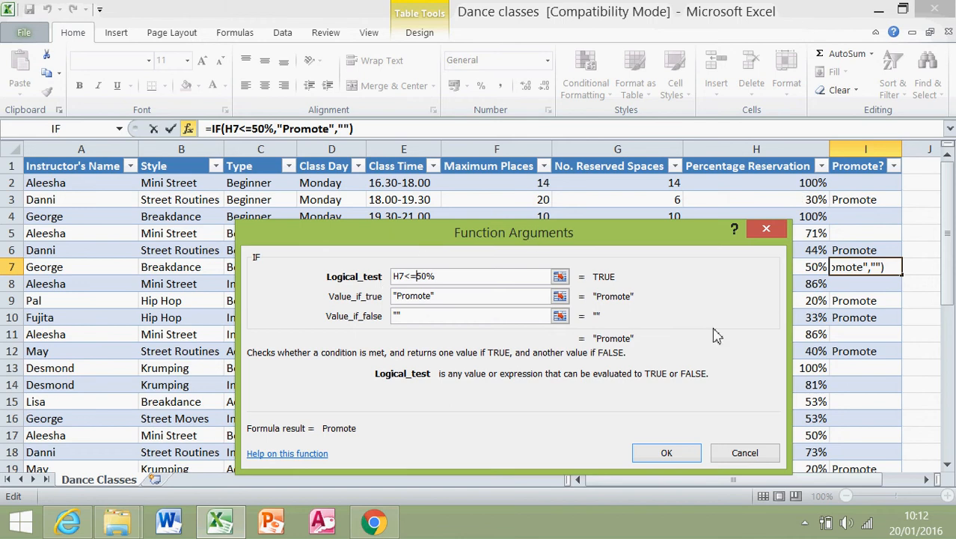
click(727, 456)
- Change the logical test of cell I2's IF formula to H2<=50% and apply it to the Promote? column
click(863, 187)
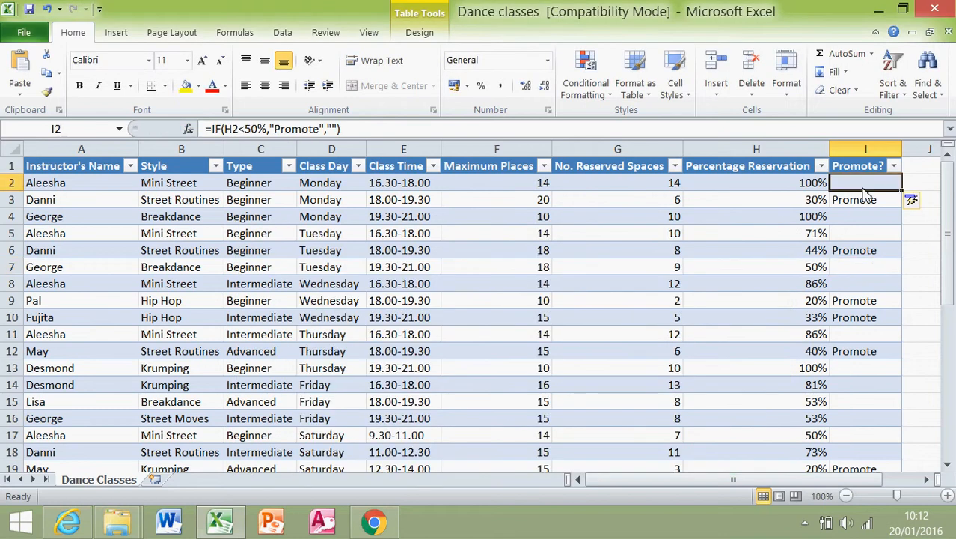
click(188, 129)
click(409, 276)
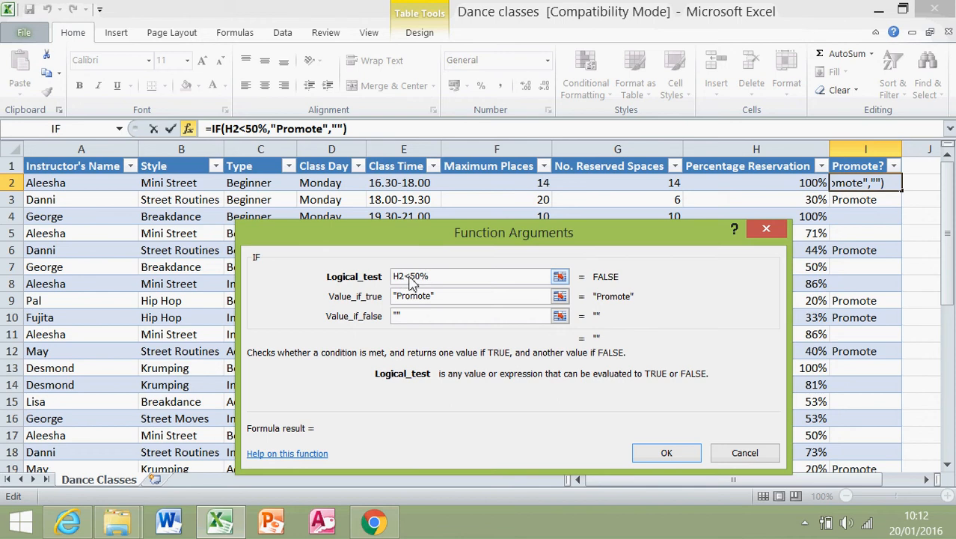
text(=)
key(Tab)
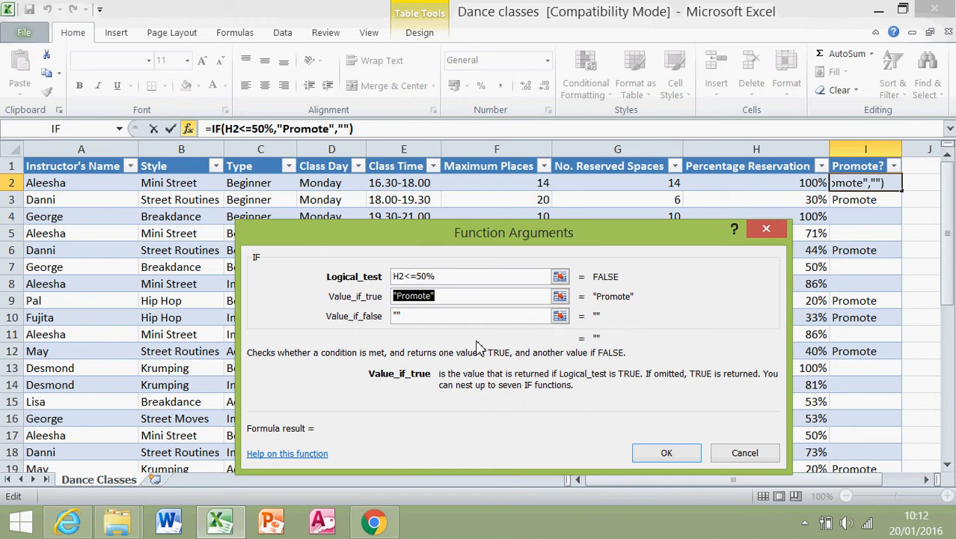
click(451, 314)
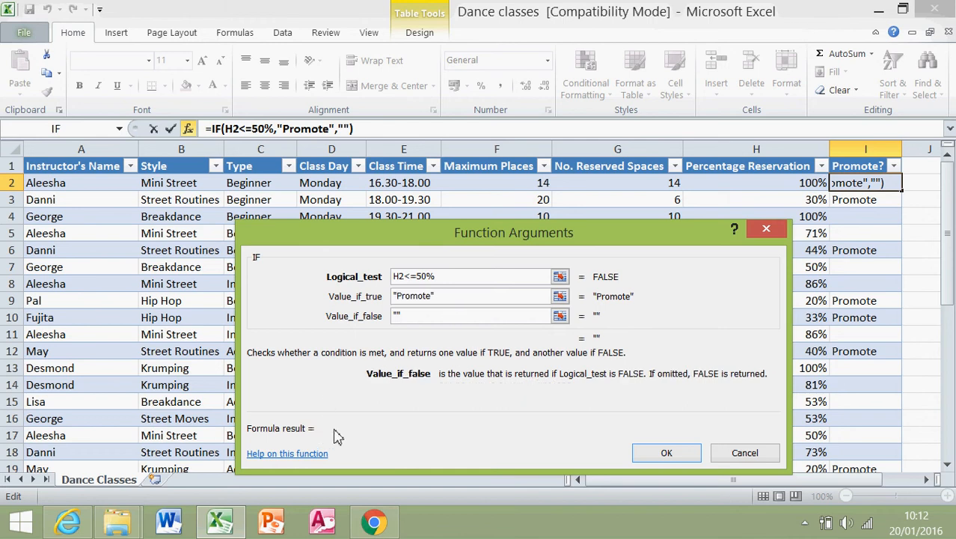
click(646, 457)
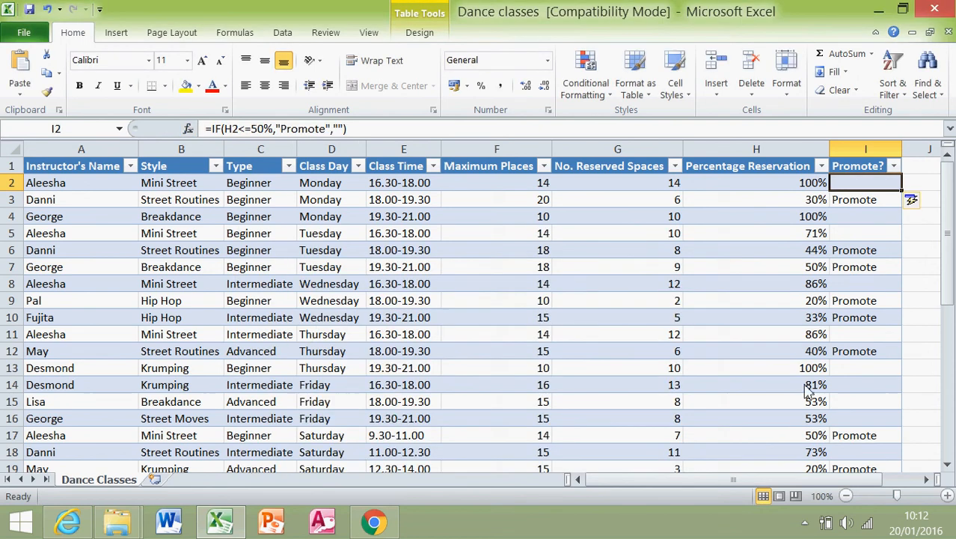
- Check the Promote? results down the table against the Percentage Reservation values, including the class in row 7
click(872, 275)
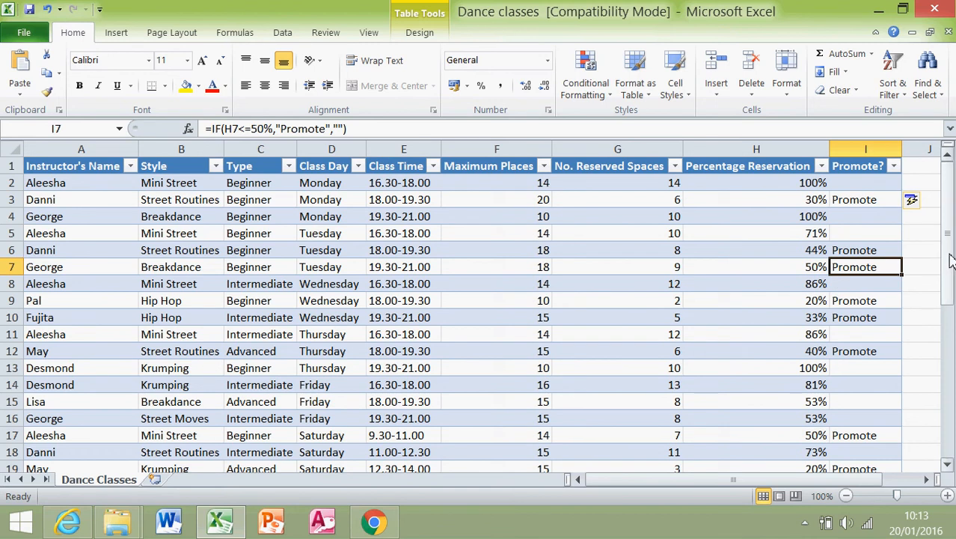
drag(948, 259, 949, 354)
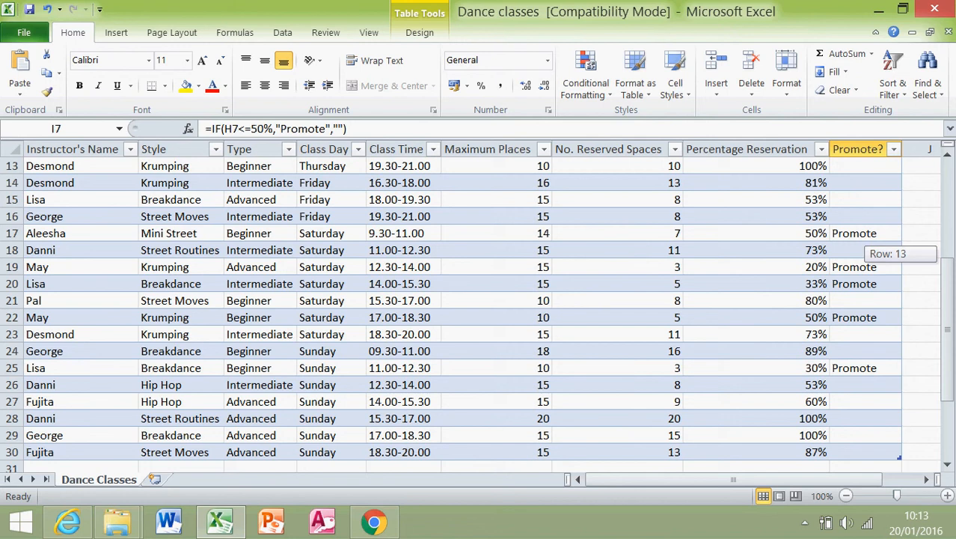
drag(947, 258, 947, 247)
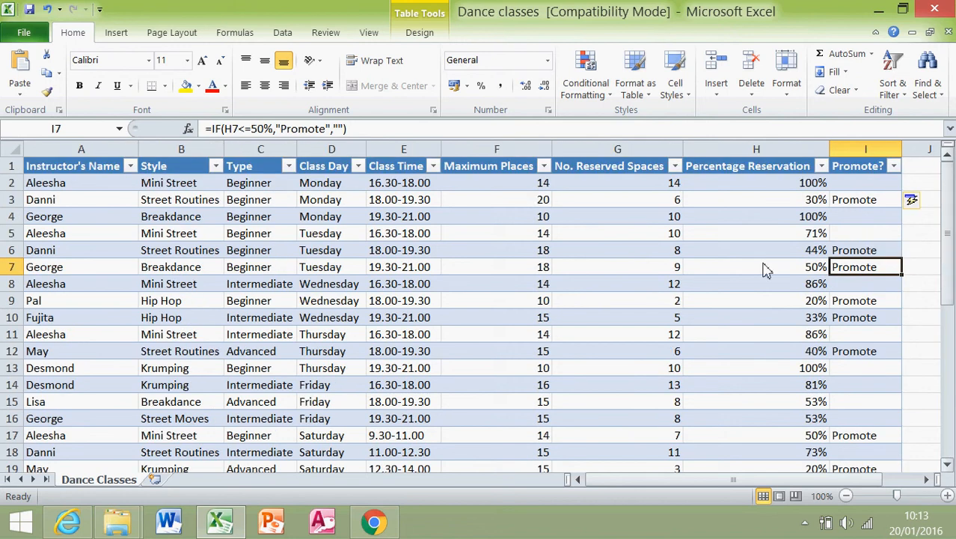
click(721, 273)
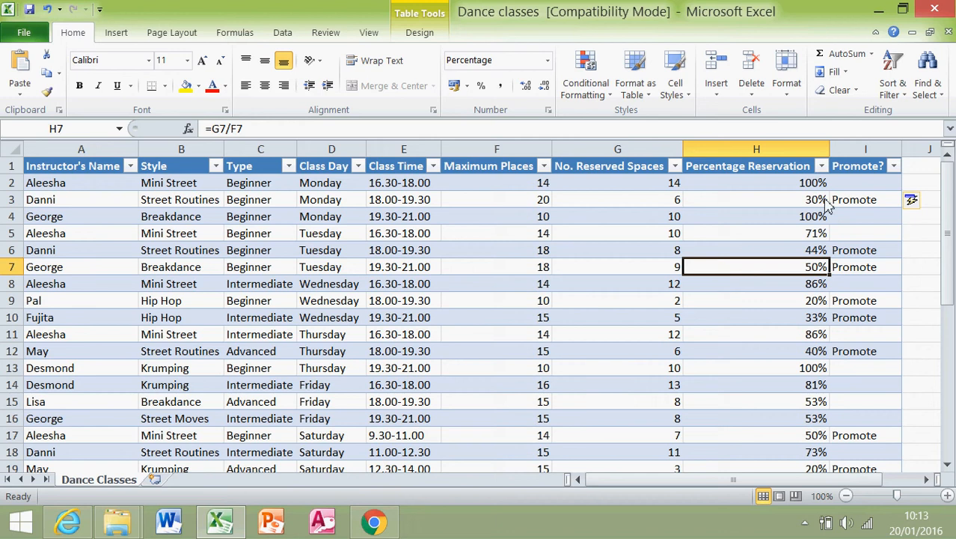
click(877, 184)
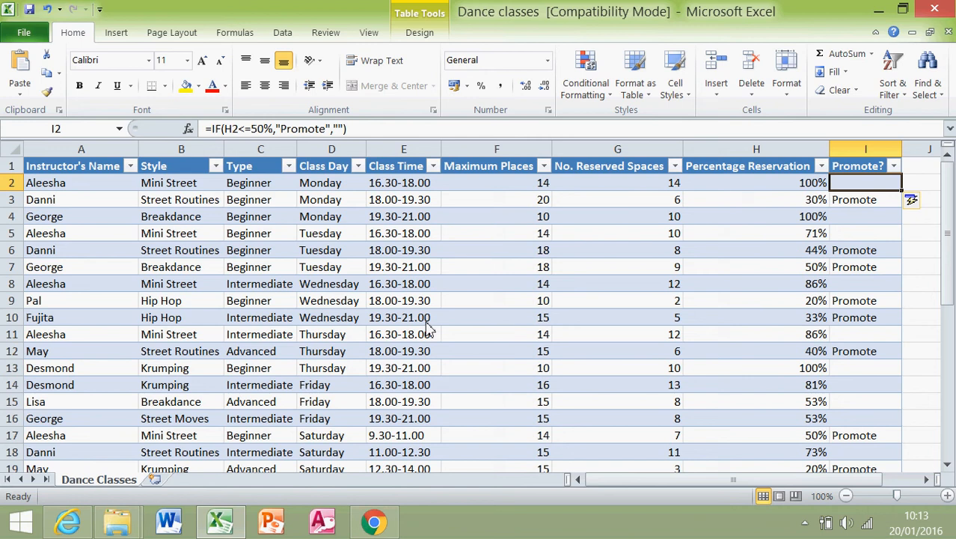
- Review the exam's Question 5 instructions and, back in Excel, insert a blank row above the table's header row
key(alt+Tab)
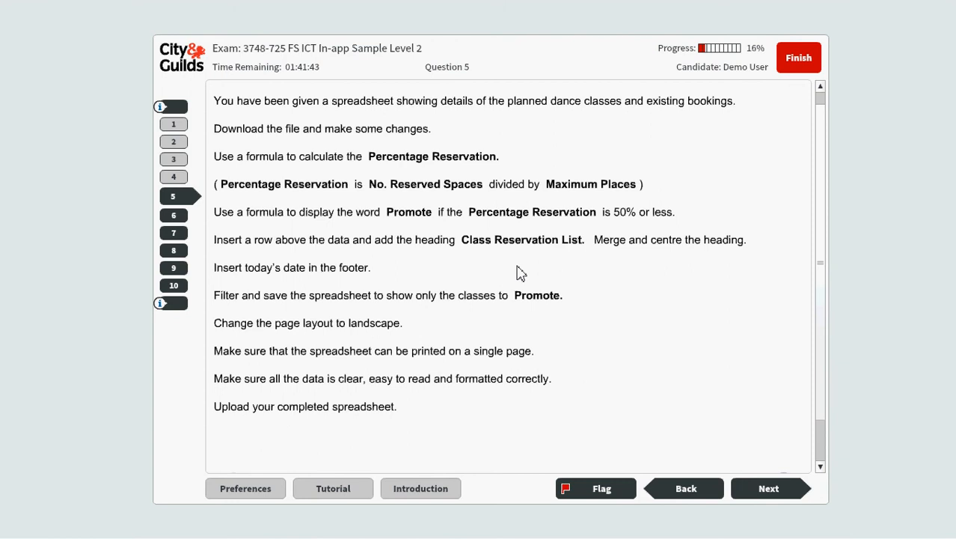
key(alt+Tab)
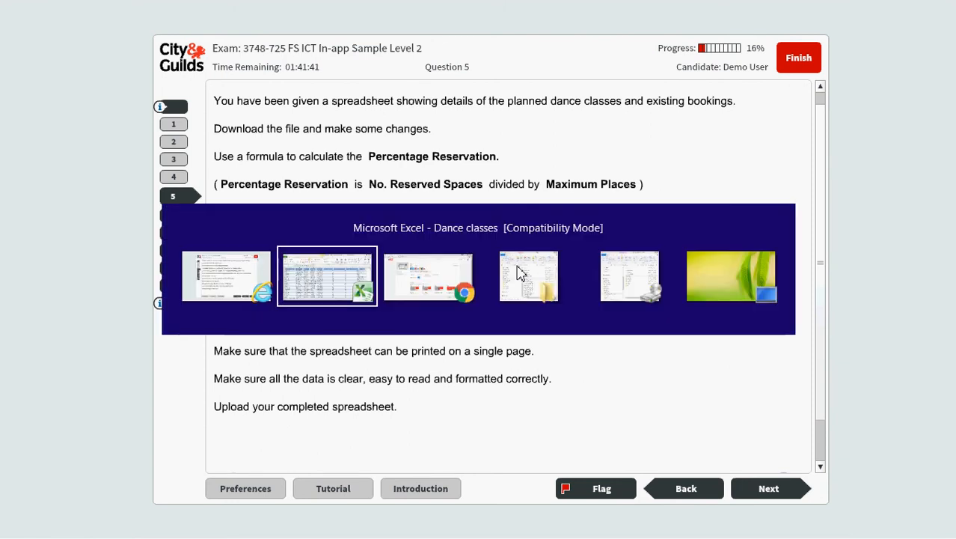
click(378, 258)
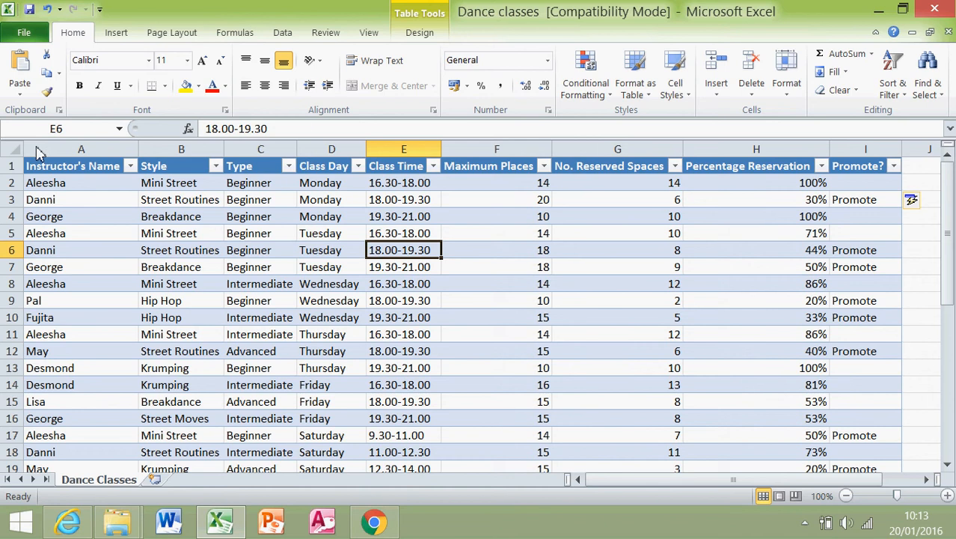
click(11, 166)
right_click(13, 169)
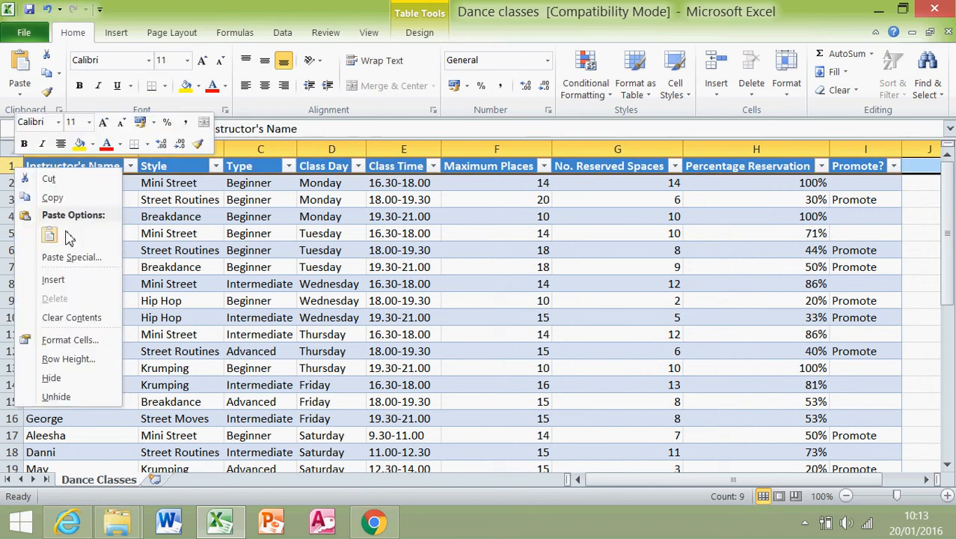
click(60, 279)
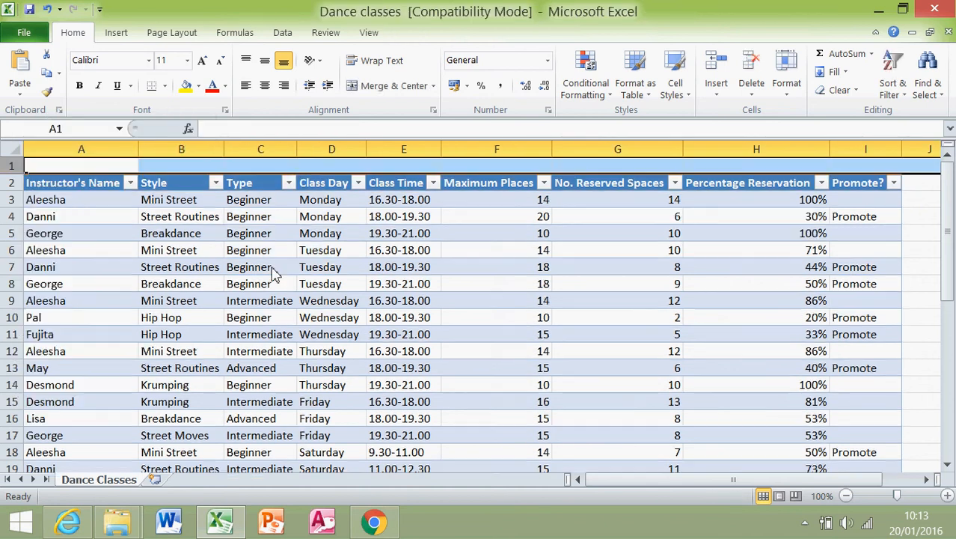
- Recheck the heading wording in the exam and enter Class Reservation List in cell A1
key(alt+Tab)
key(alt+Tab)
click(118, 172)
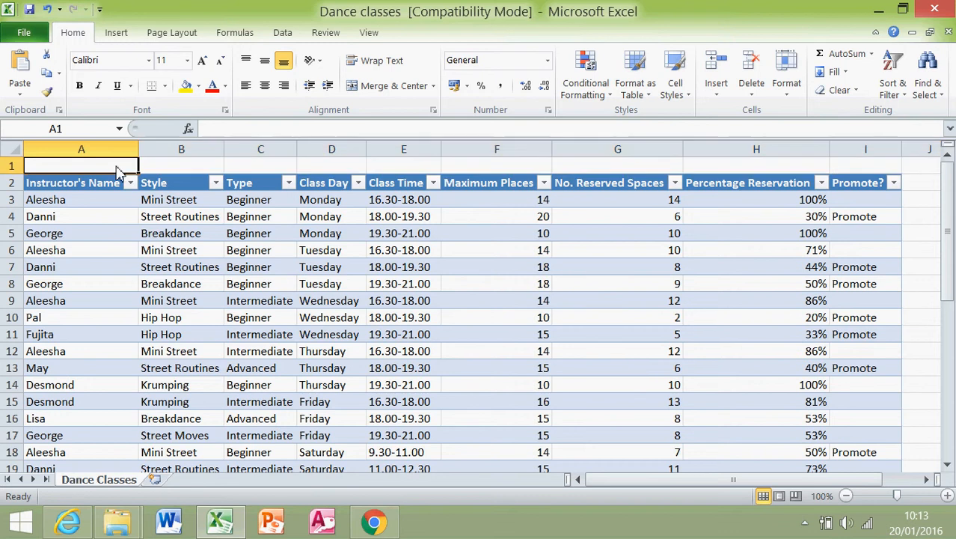
text(Class )
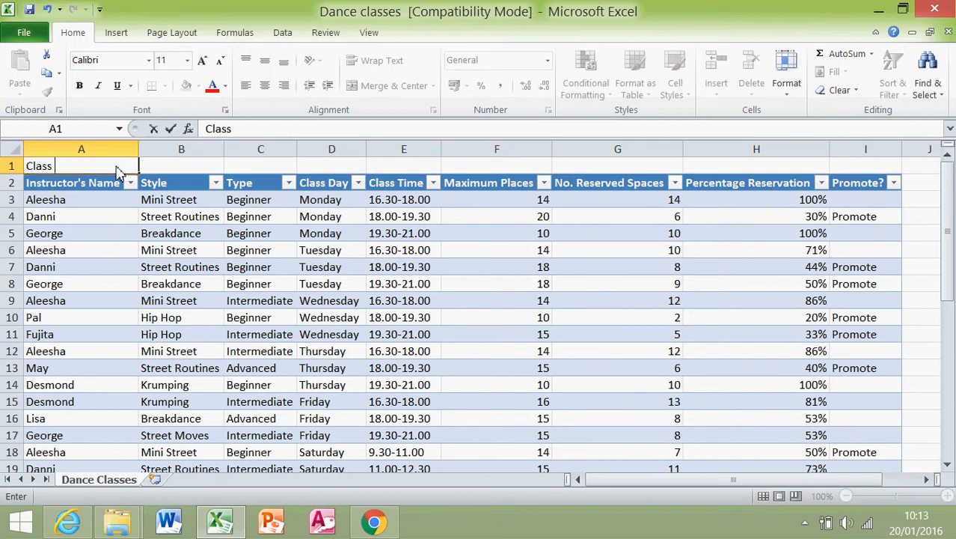
text(Reservati)
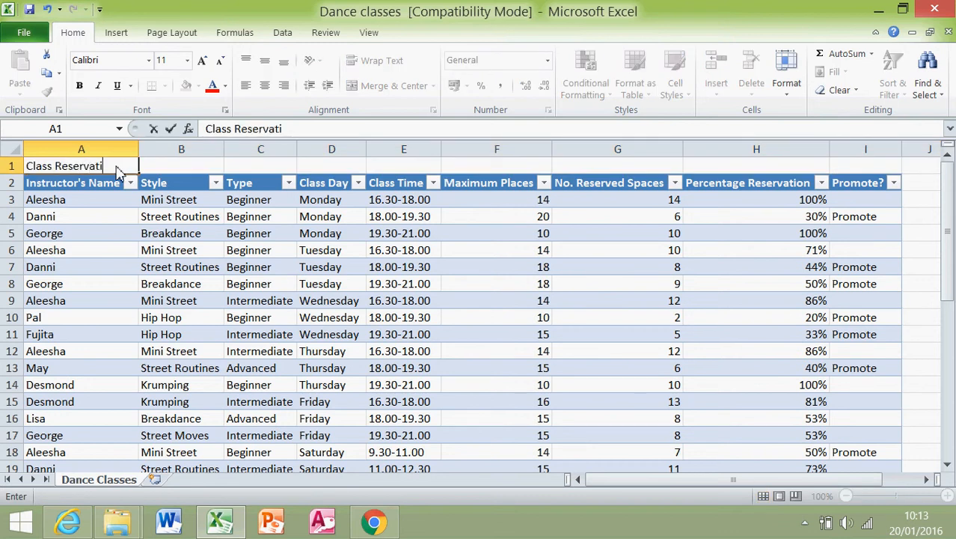
text(on List)
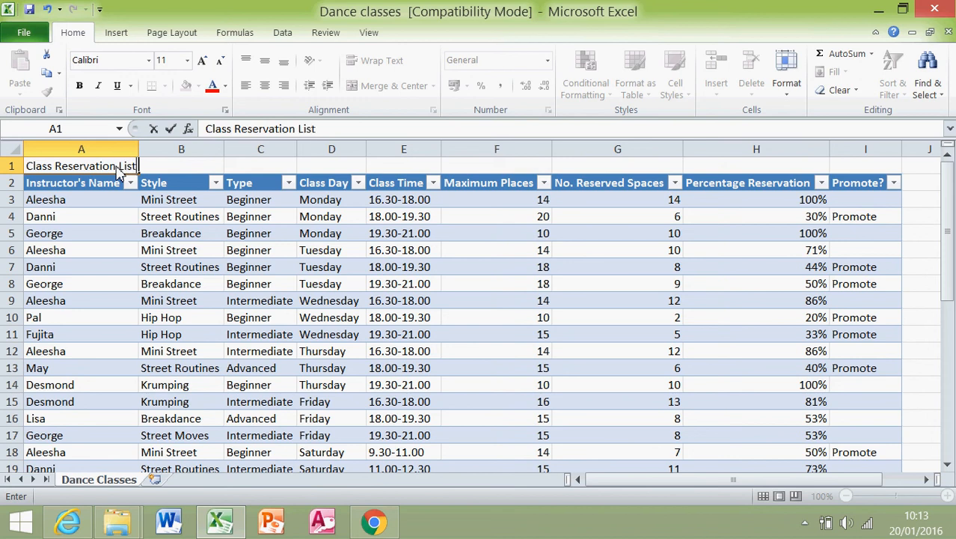
click(178, 169)
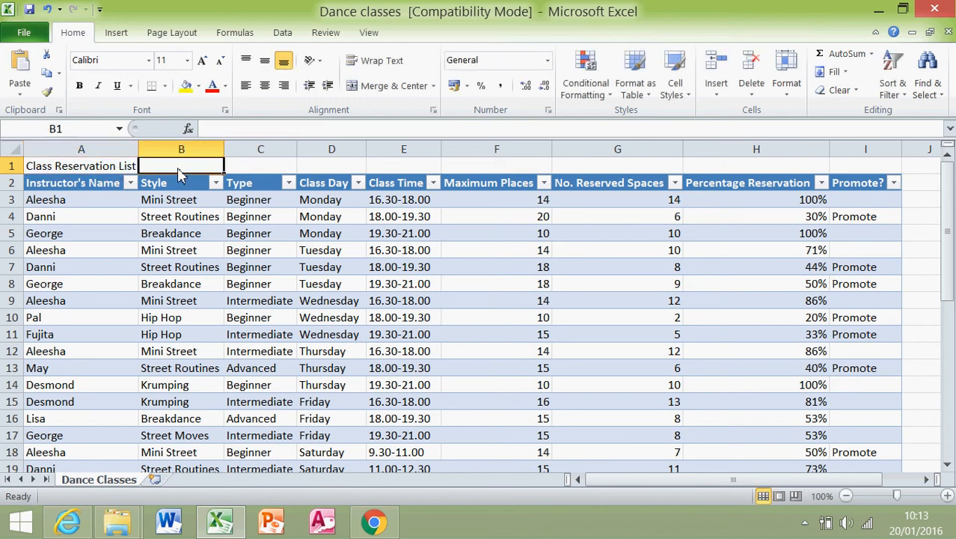
- Apply the Title cell style to the Class Reservation List heading in A1
click(106, 169)
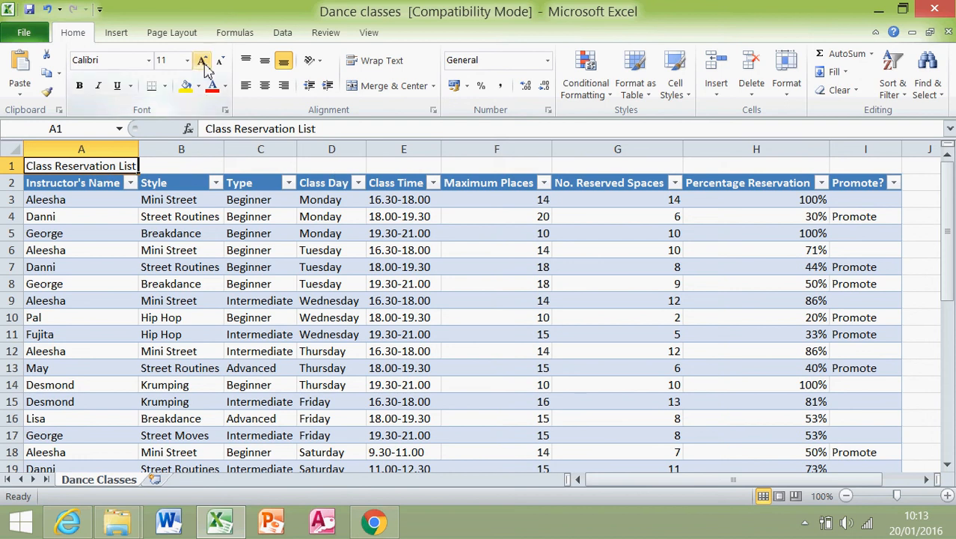
click(678, 96)
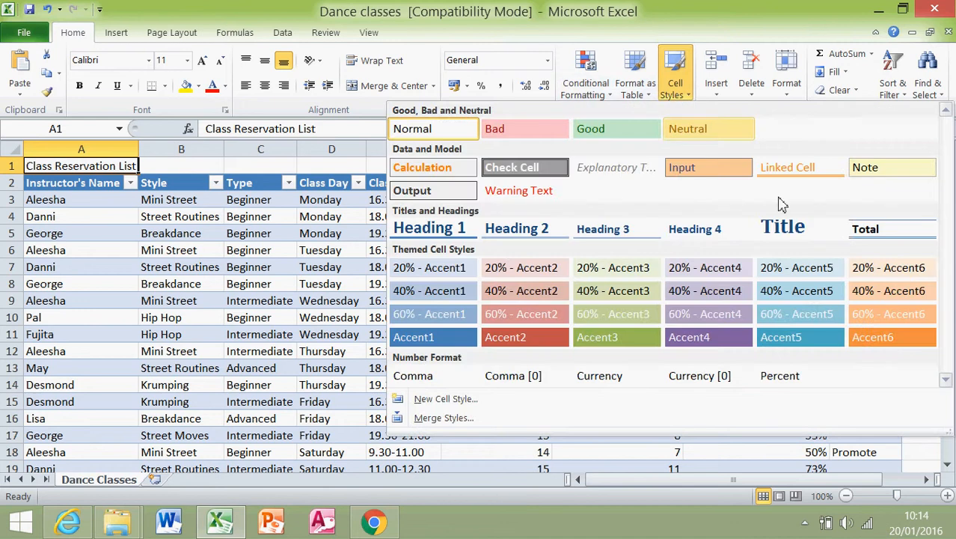
click(783, 227)
click(330, 244)
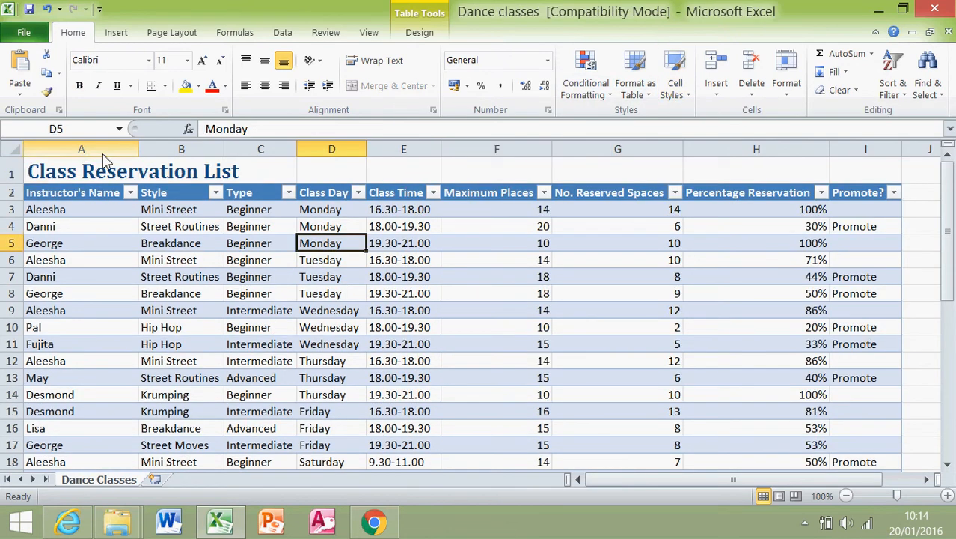
- Merge and centre the heading across cells A1 to I1, spanning the full table width
drag(90, 172, 886, 186)
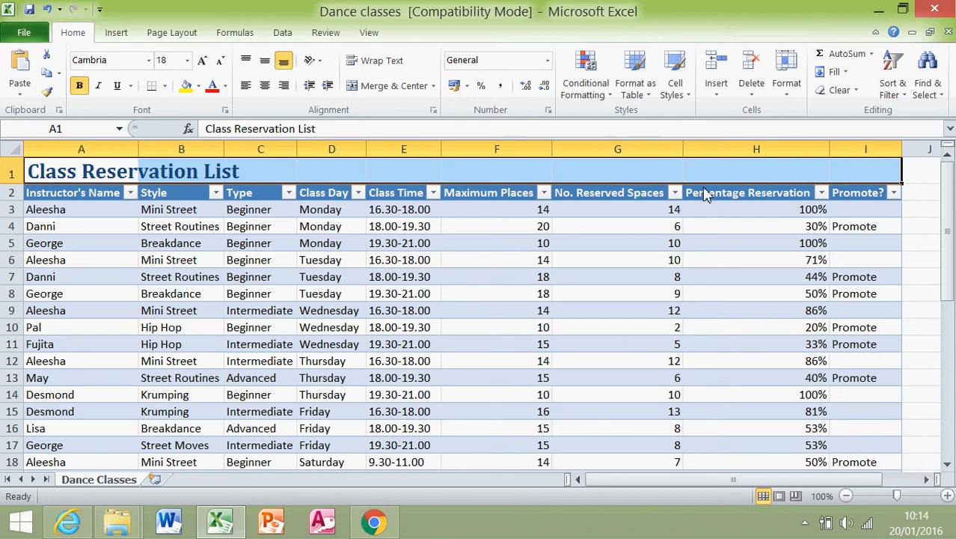
scroll(582, 156, down, 1)
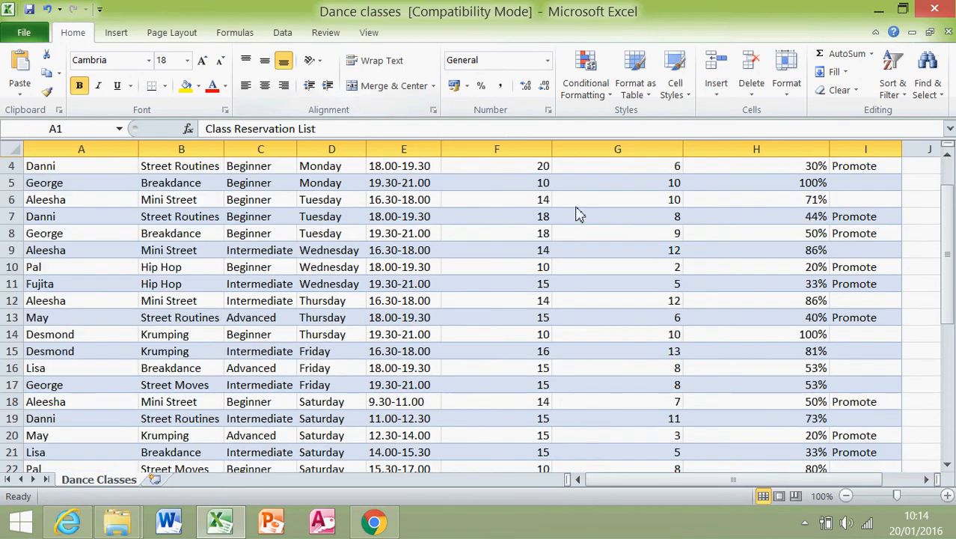
drag(952, 202, 950, 163)
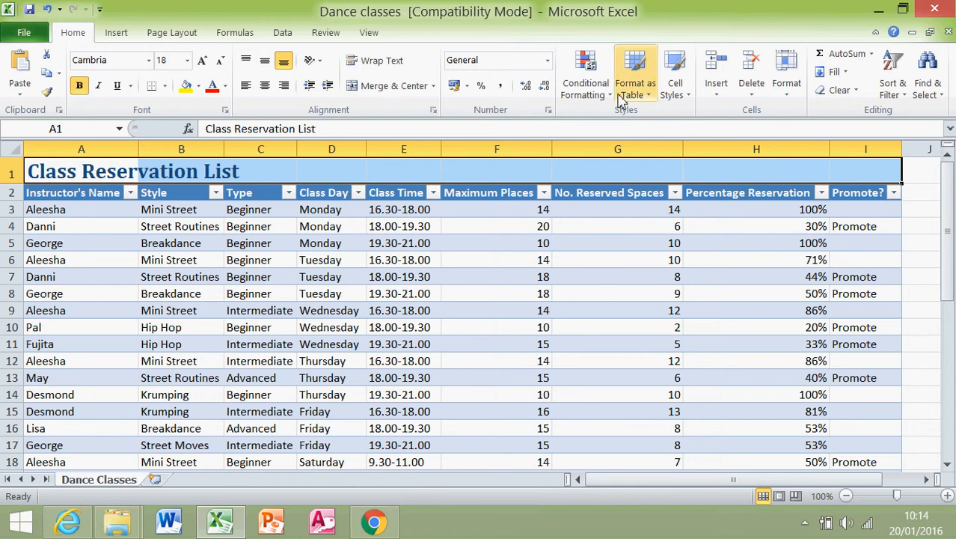
click(390, 92)
click(501, 300)
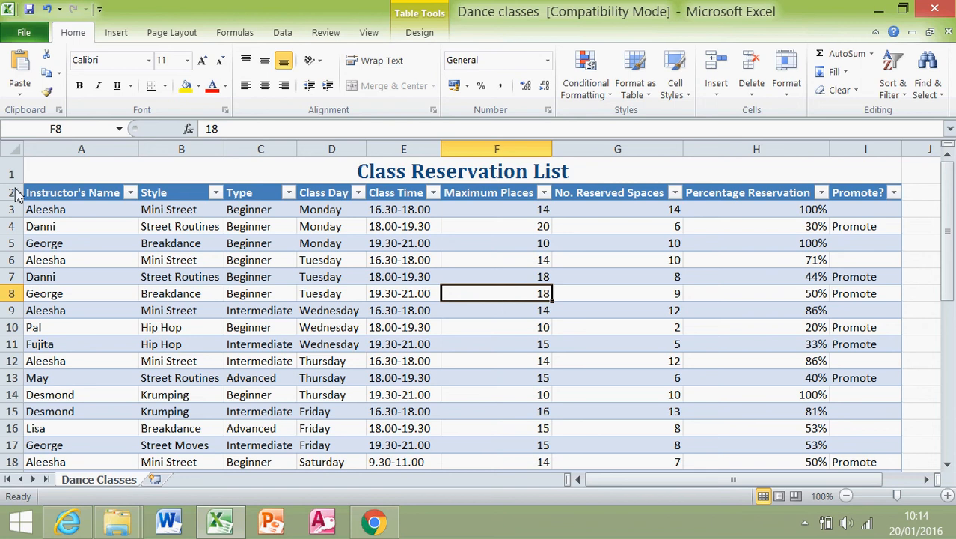
- Increase the height of row 1 and align the heading to the top of its merged cell
drag(16, 185, 18, 199)
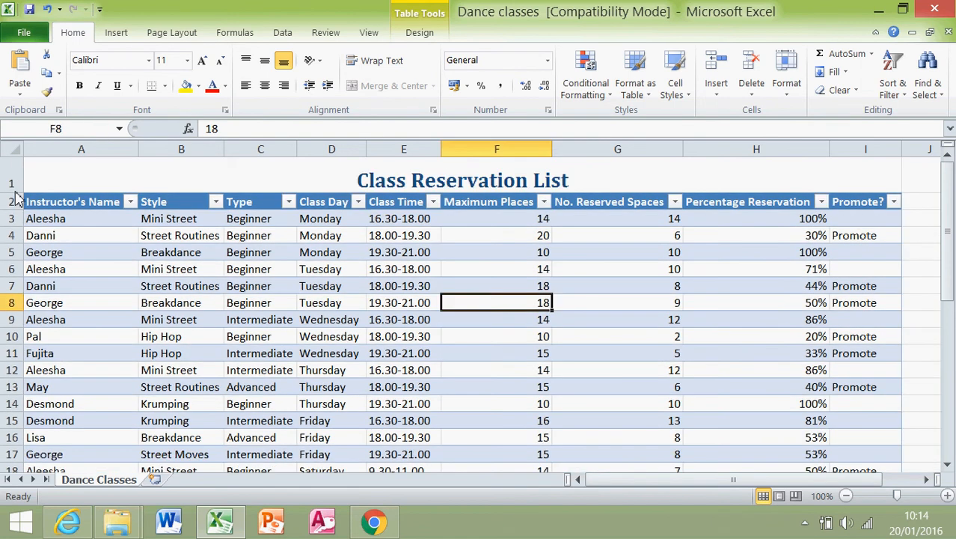
click(87, 185)
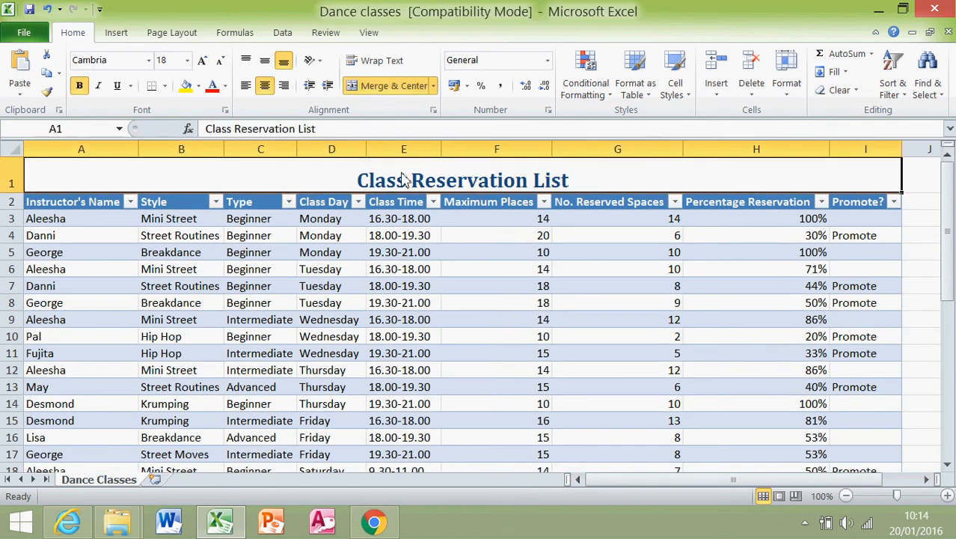
click(248, 63)
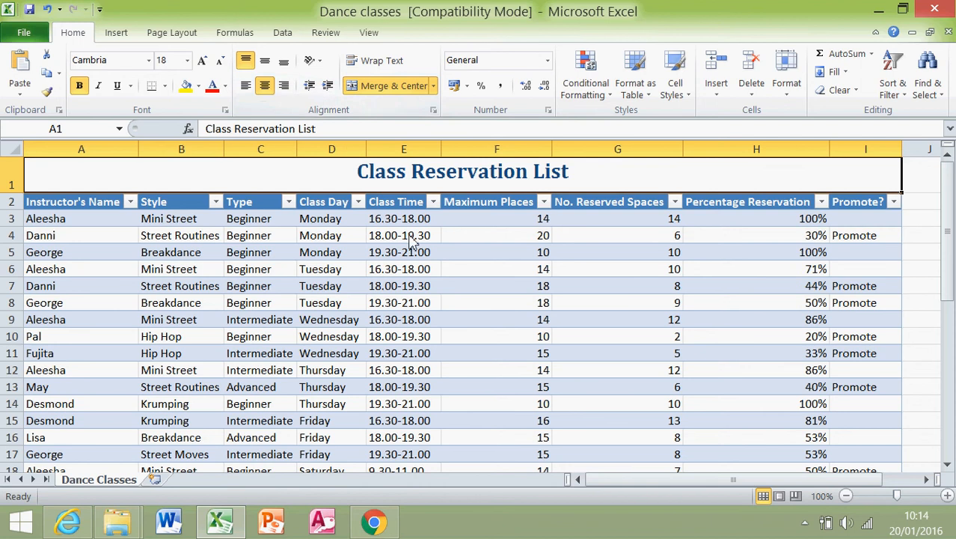
click(434, 270)
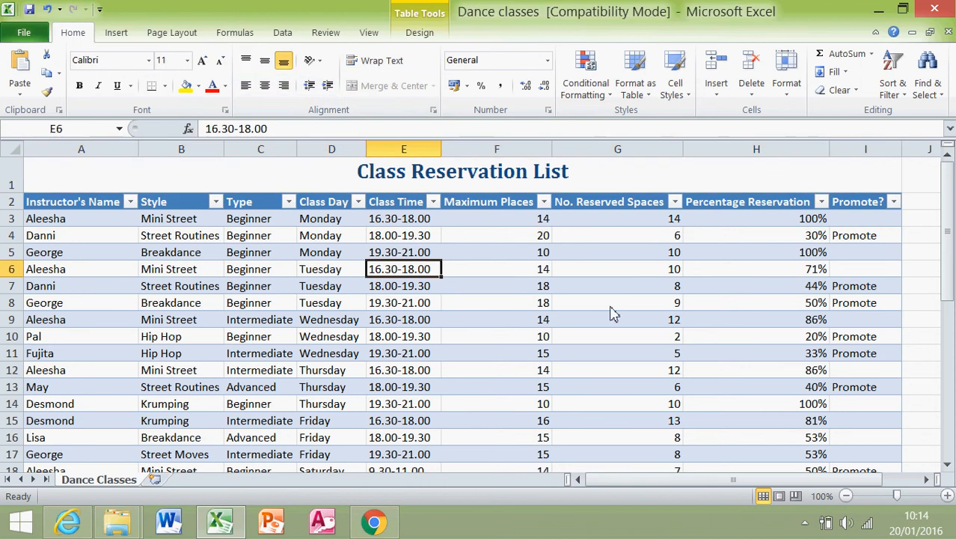
- Align the Class Reservation List heading vertically to the middle of its merged cell and recheck the exam instructions
click(401, 176)
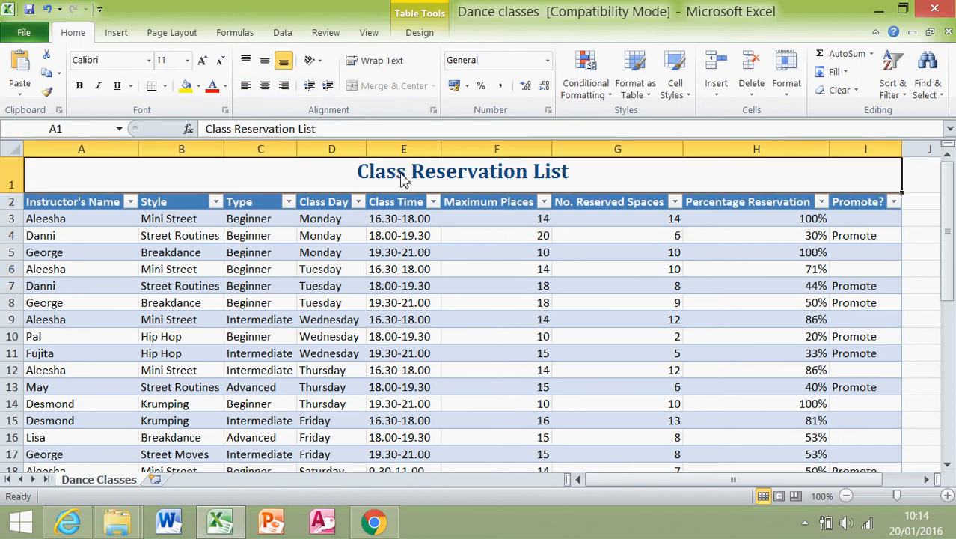
click(266, 62)
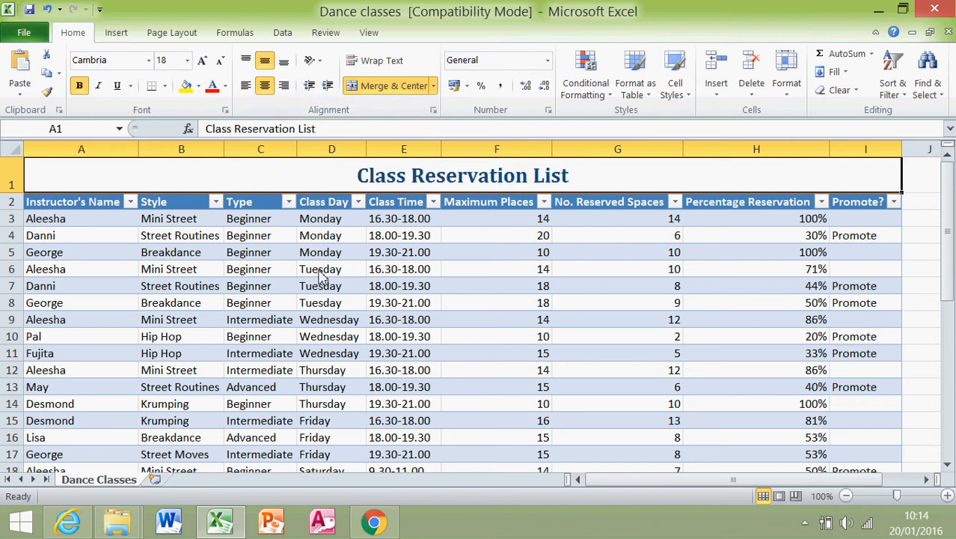
key(alt+Tab)
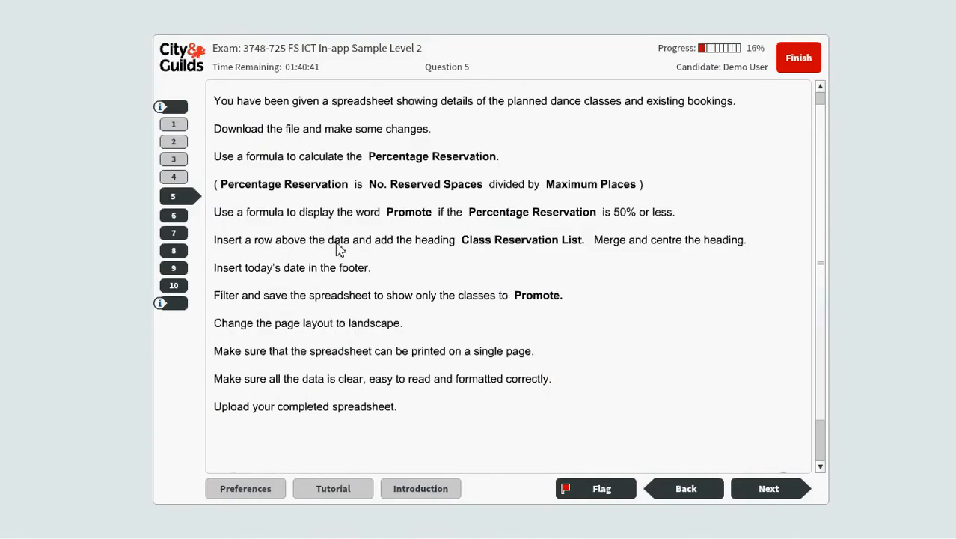
key(alt+Tab)
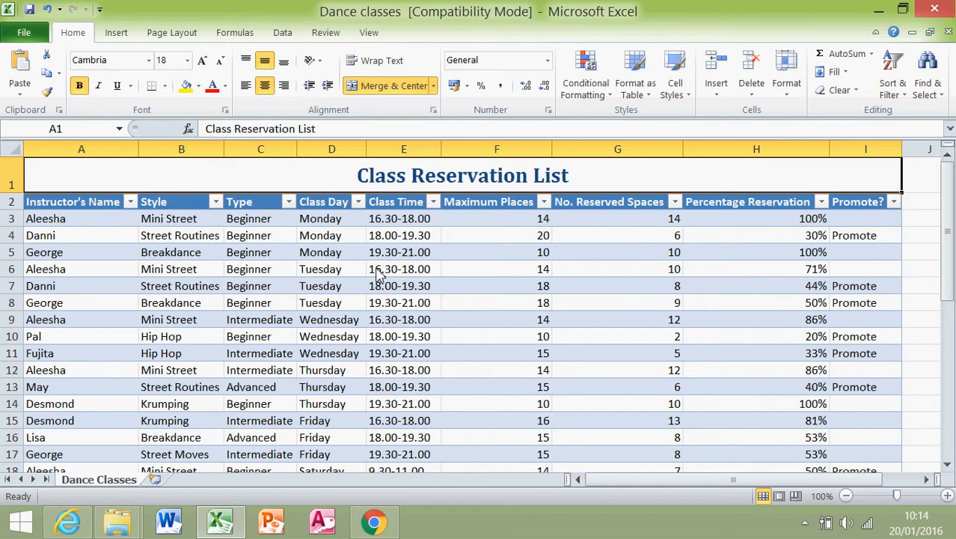
- Open the Dance Classes sheet's header and footer for editing
click(118, 33)
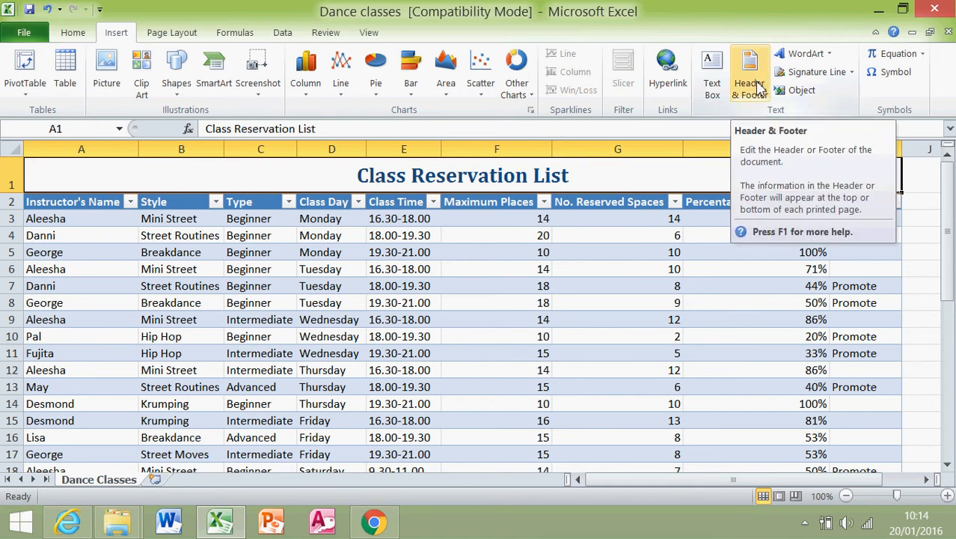
click(749, 84)
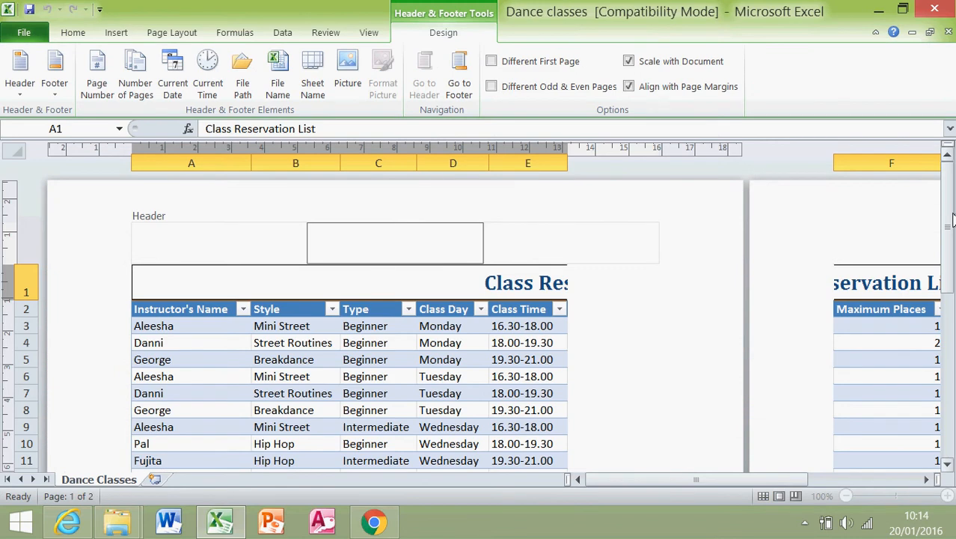
drag(953, 217, 945, 232)
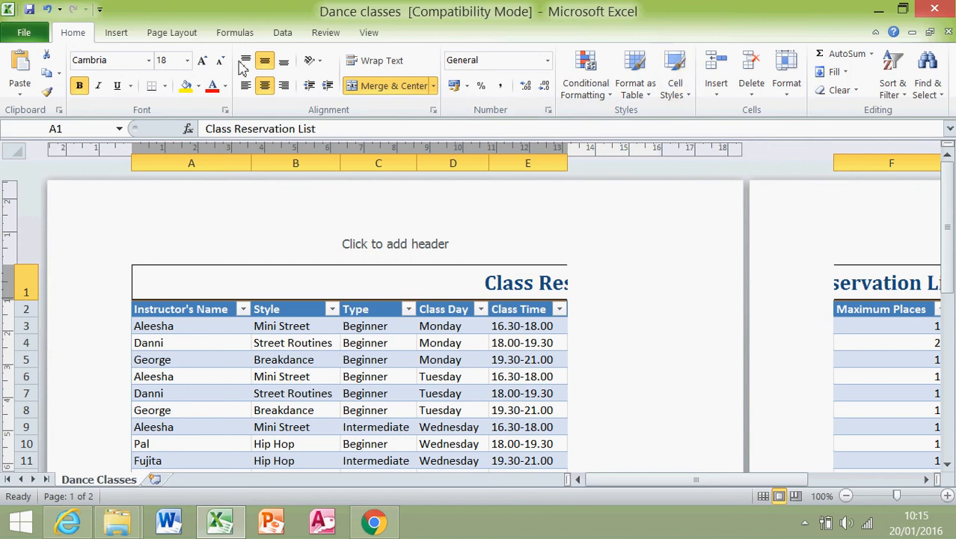
click(116, 33)
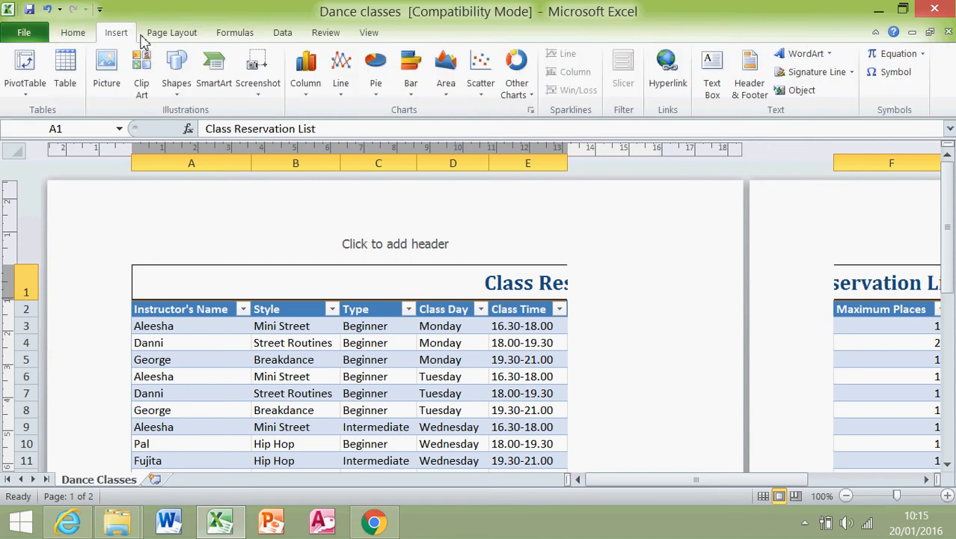
click(752, 88)
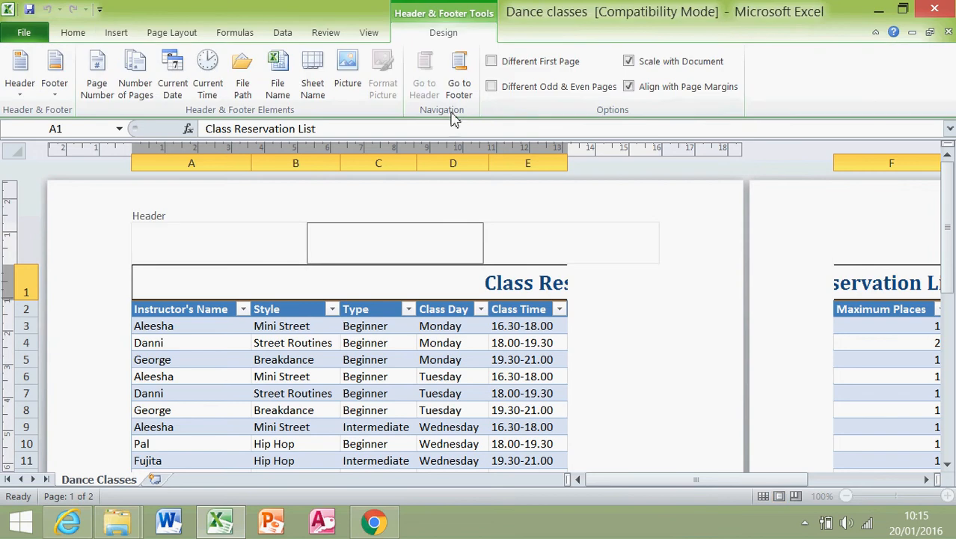
- Look through the preset footers for one suited to showing today's date
click(52, 75)
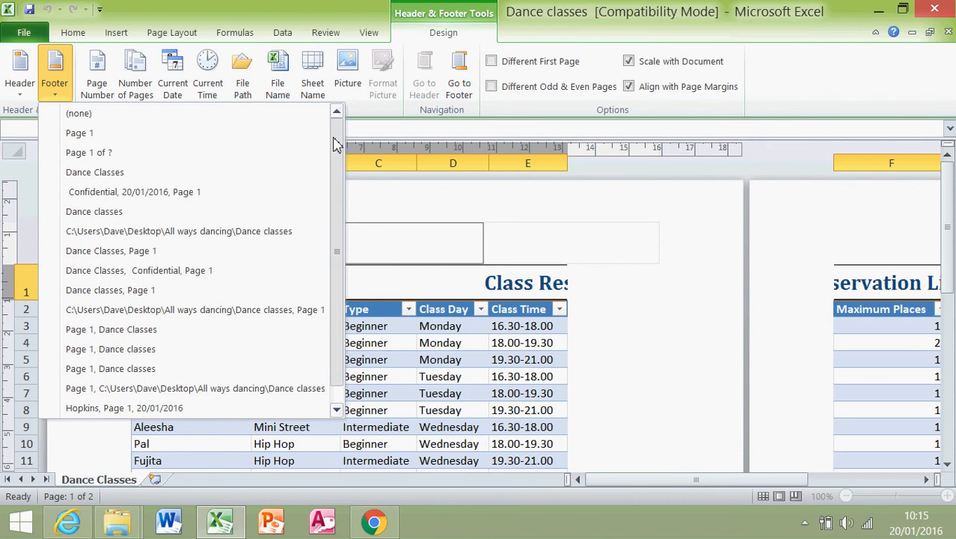
scroll(336, 144, down, 1)
scroll(316, 146, up, 1)
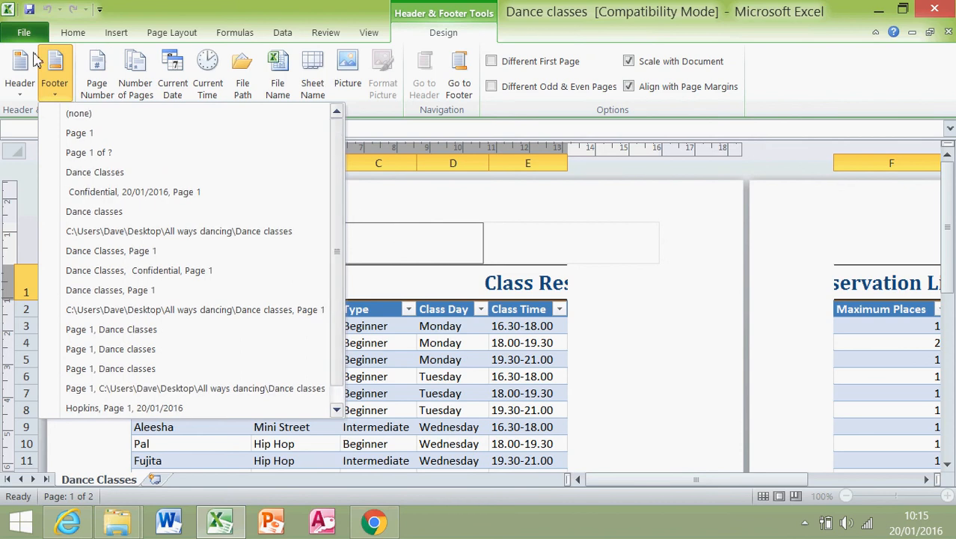
click(53, 66)
click(54, 68)
drag(335, 197, 340, 177)
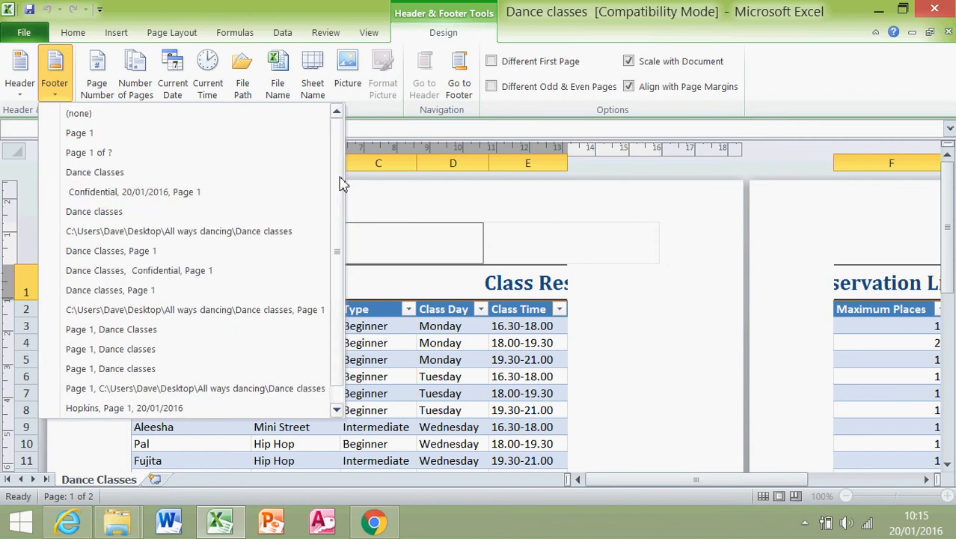
- Insert the current date in the centre section of the page footer and leave footer editing
click(458, 87)
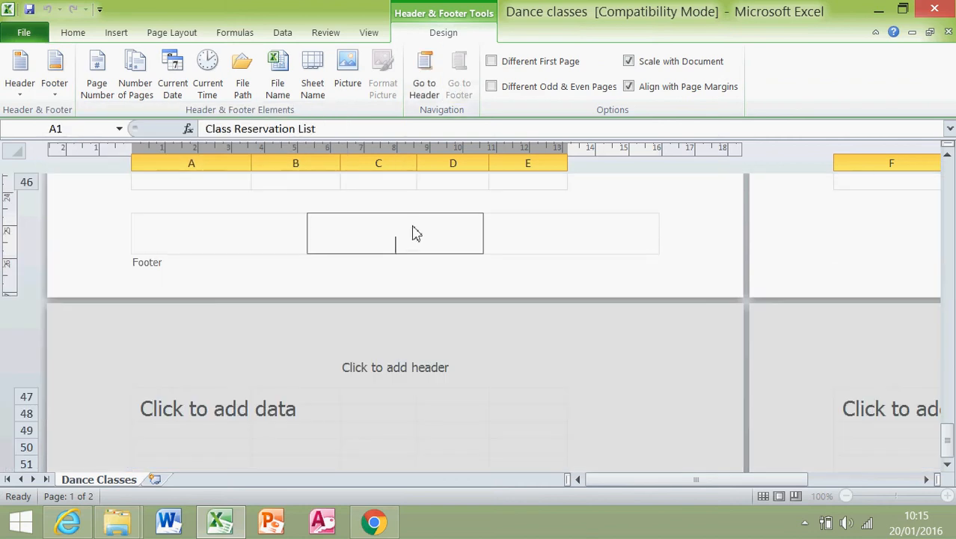
click(172, 75)
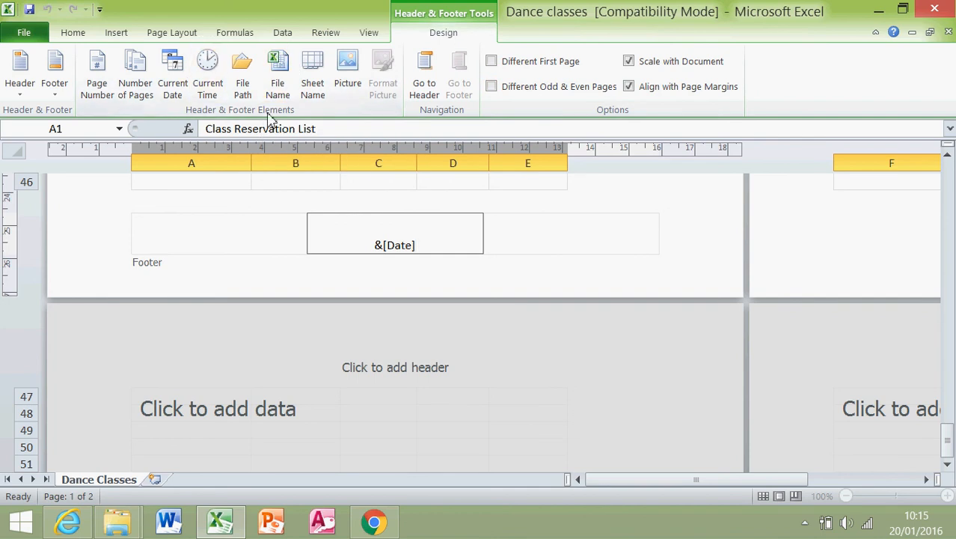
click(75, 34)
click(297, 184)
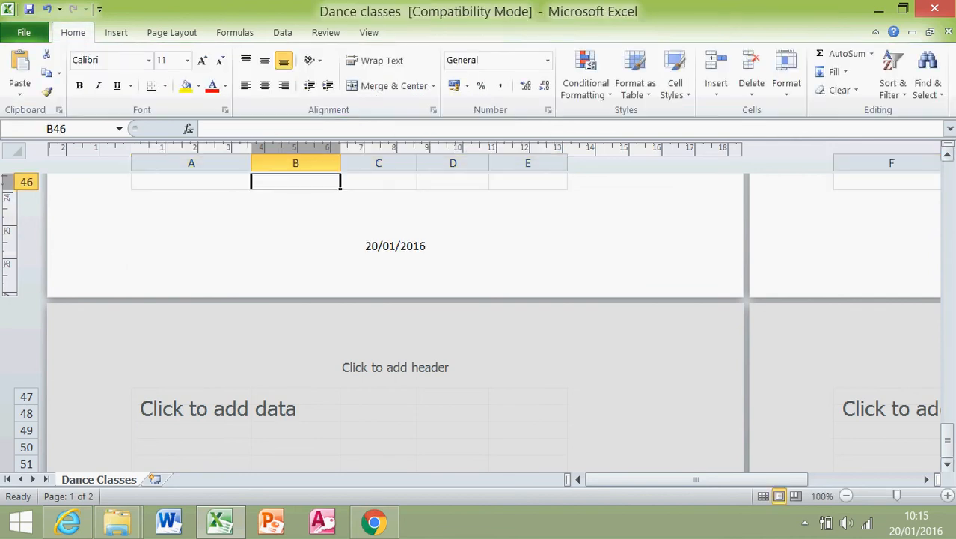
- Return the worksheet from Page Layout view to Normal view, showing the table from its first row
click(948, 204)
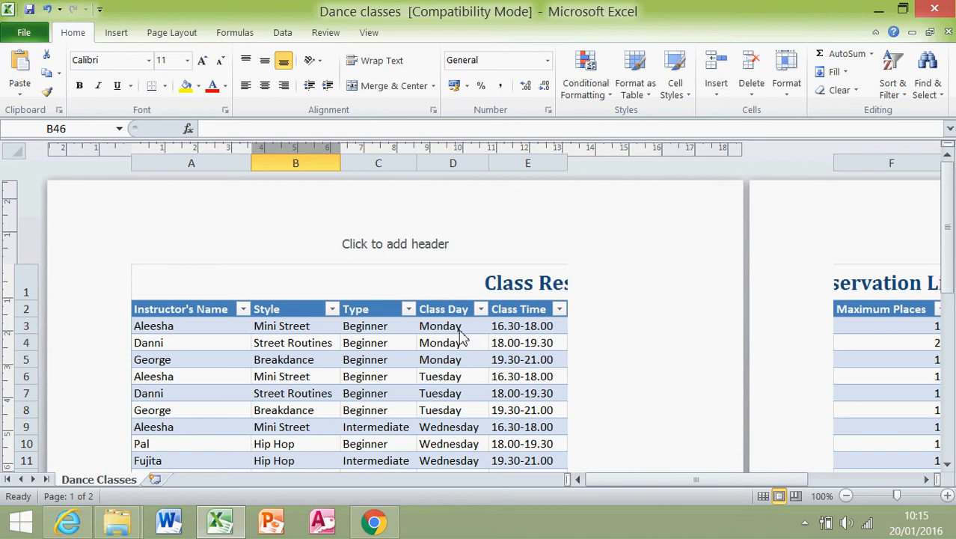
click(764, 496)
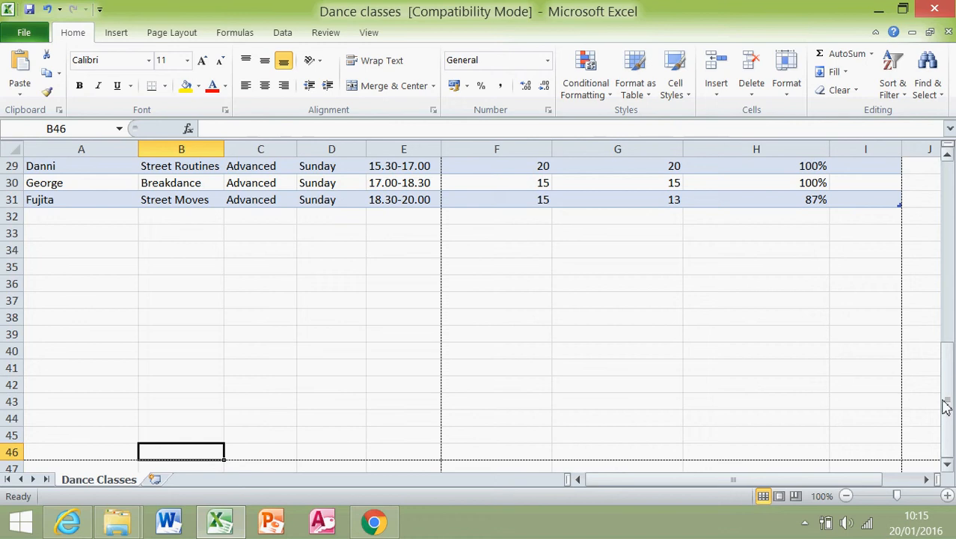
drag(947, 408, 944, 200)
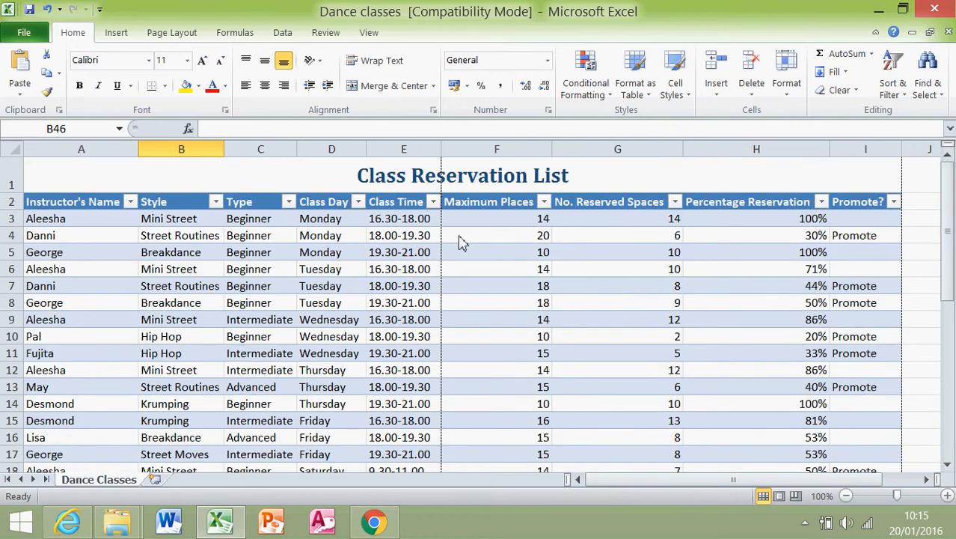
- Check the exam's filtering instruction and filter the Promote? column to show only Promote, excluding blanks
key(alt+Tab)
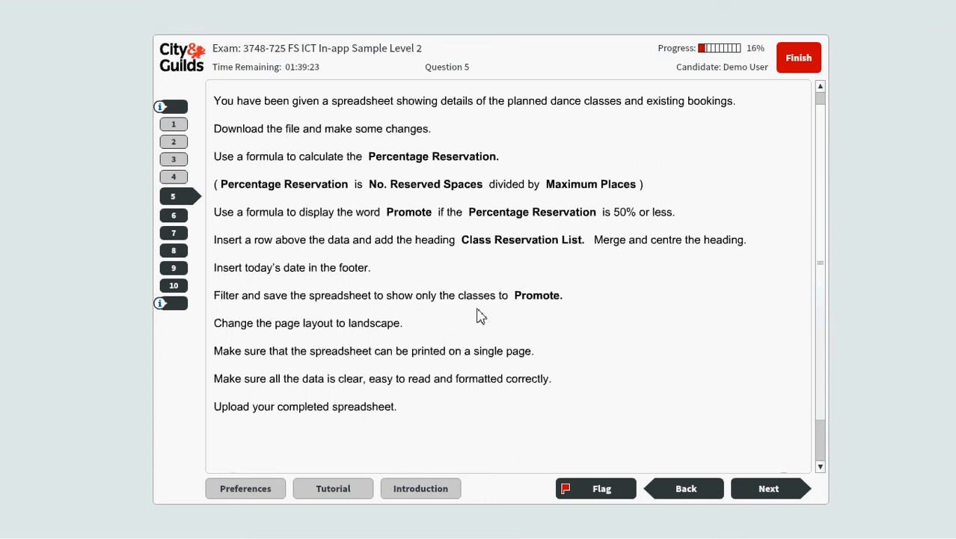
key(alt+Tab)
click(892, 203)
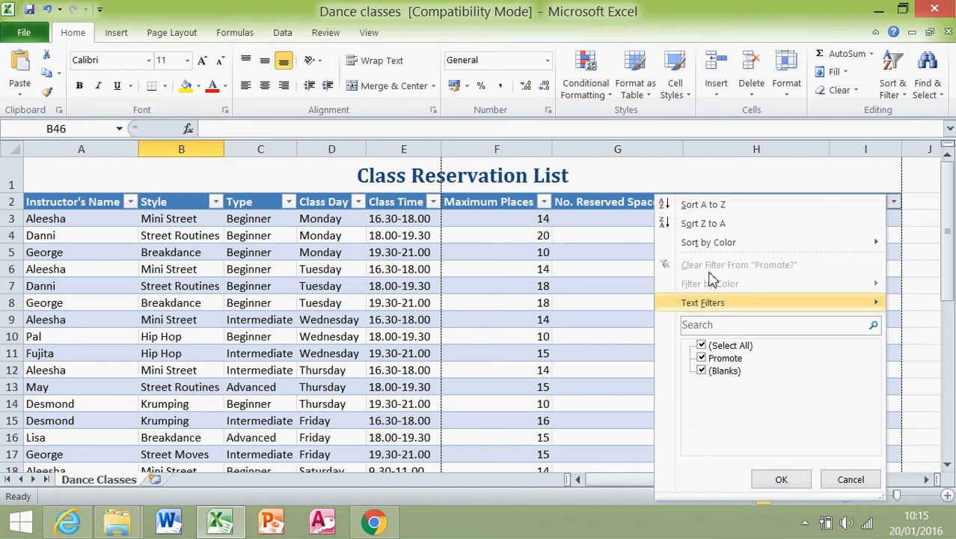
click(702, 370)
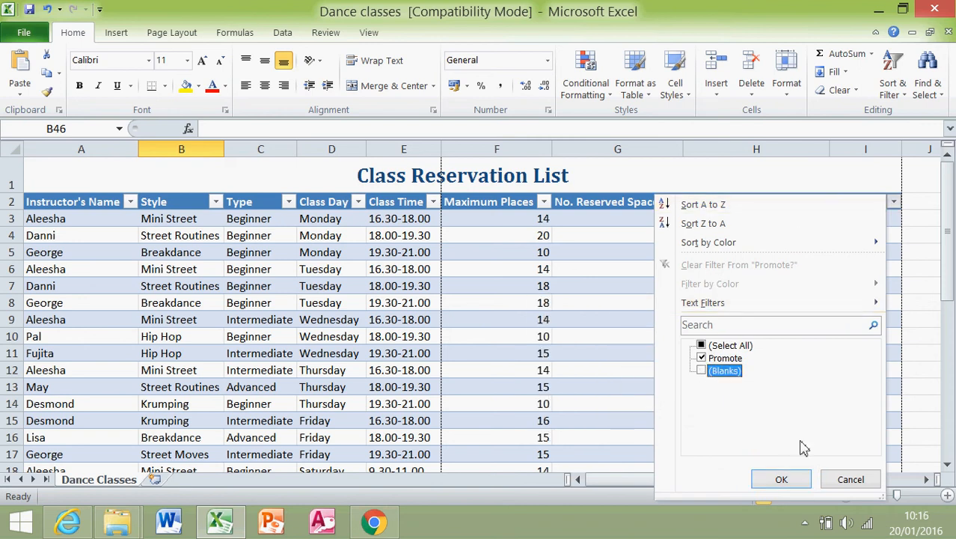
click(781, 480)
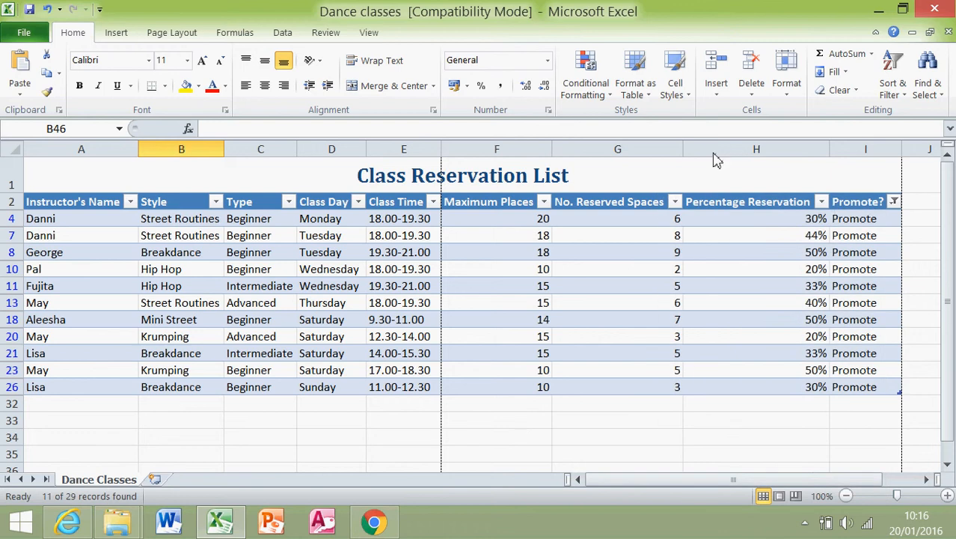
click(894, 88)
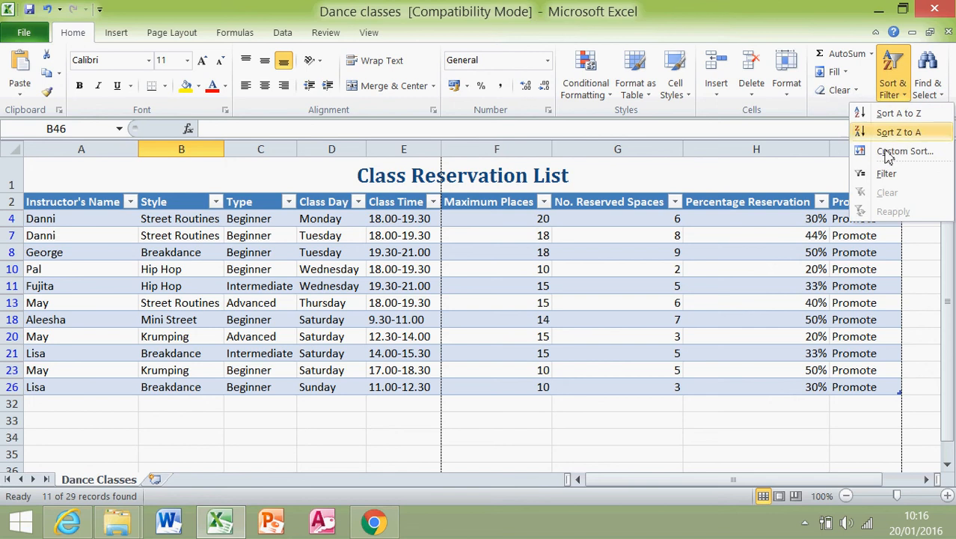
click(905, 101)
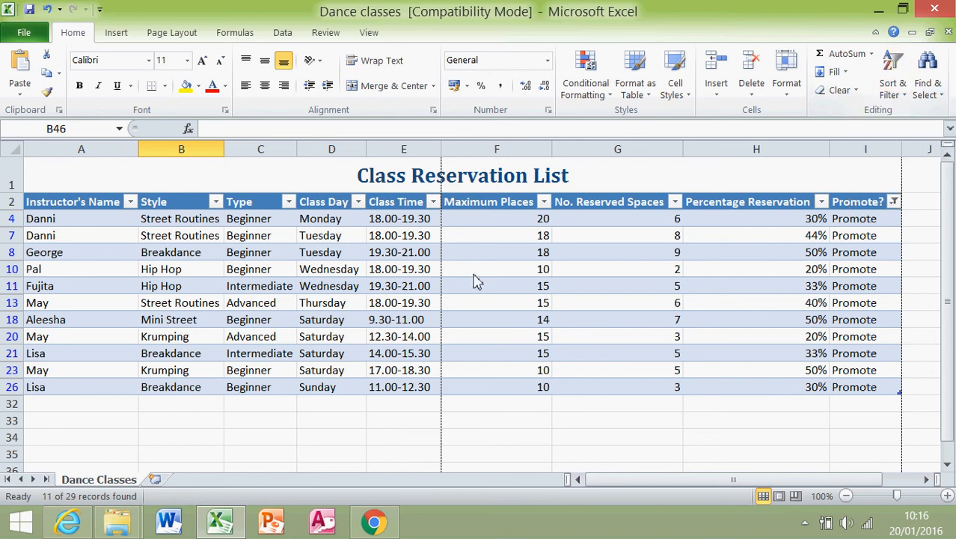
- Recheck the exam's page layout requirement and change the worksheet's page orientation to Landscape
key(alt+Tab)
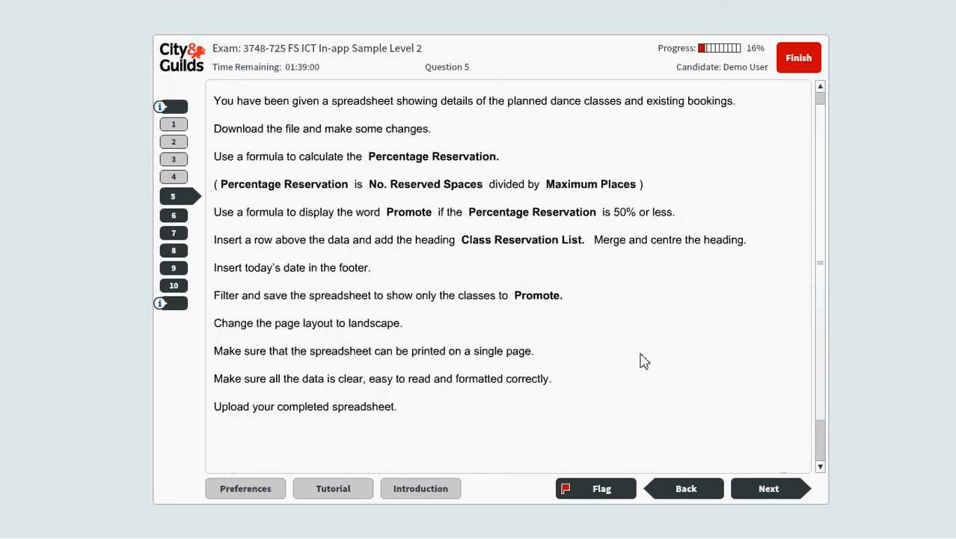
key(alt+Tab)
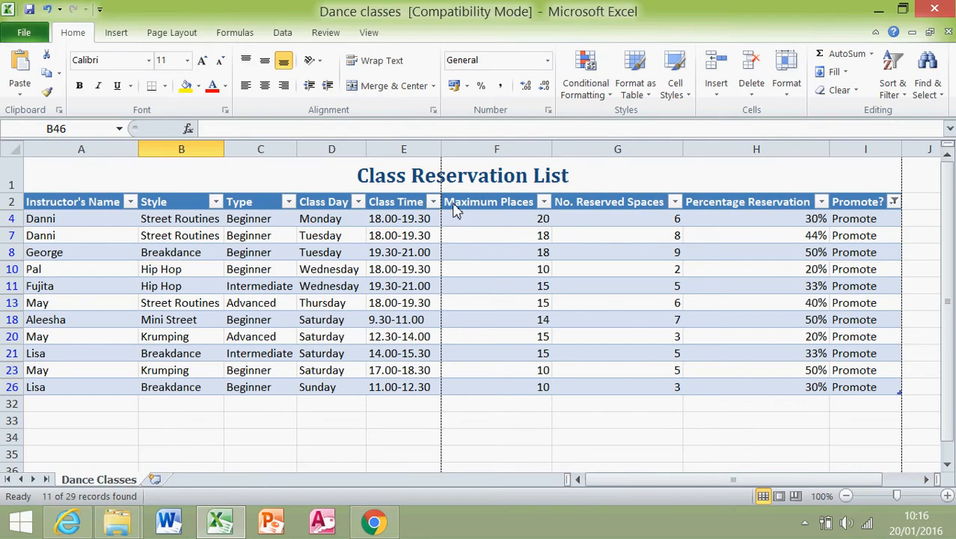
double_click(181, 19)
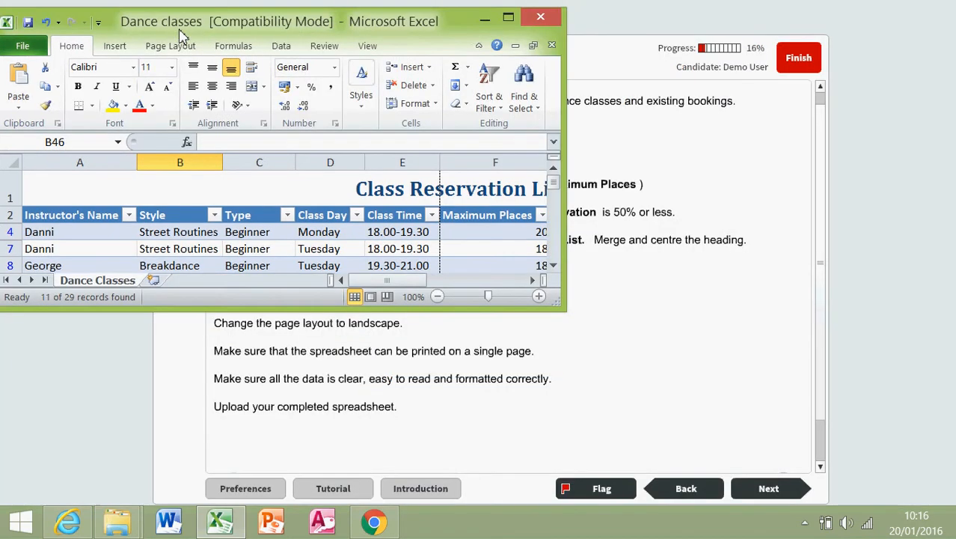
drag(179, 32, 181, 3)
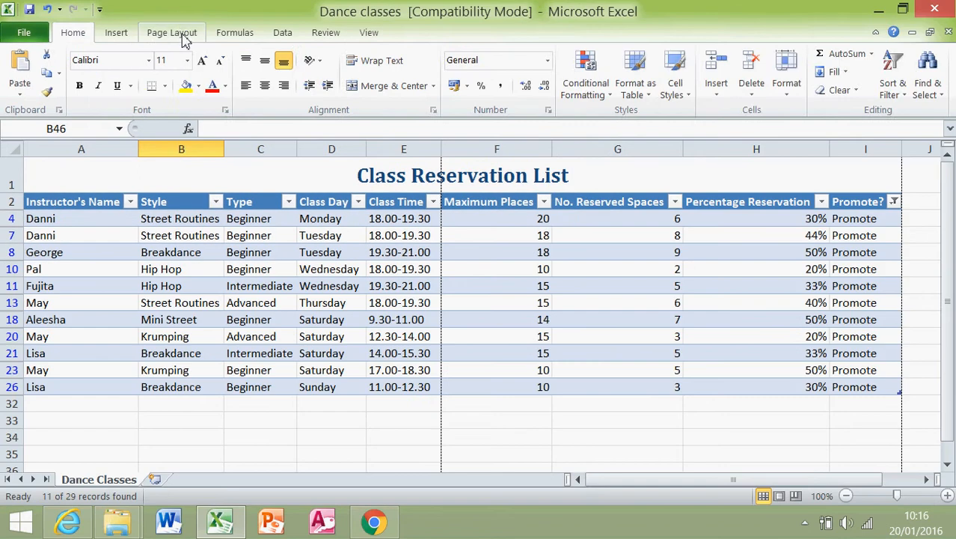
click(179, 32)
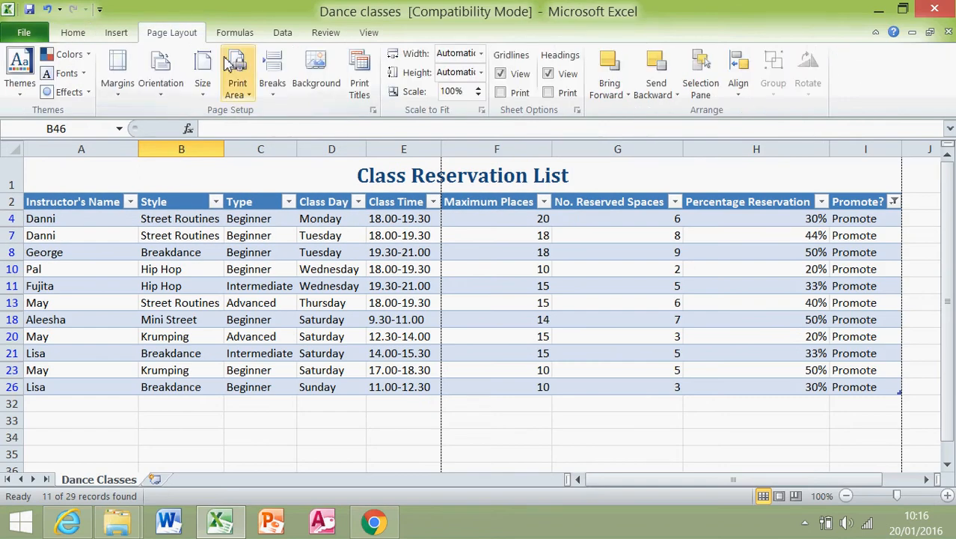
click(172, 97)
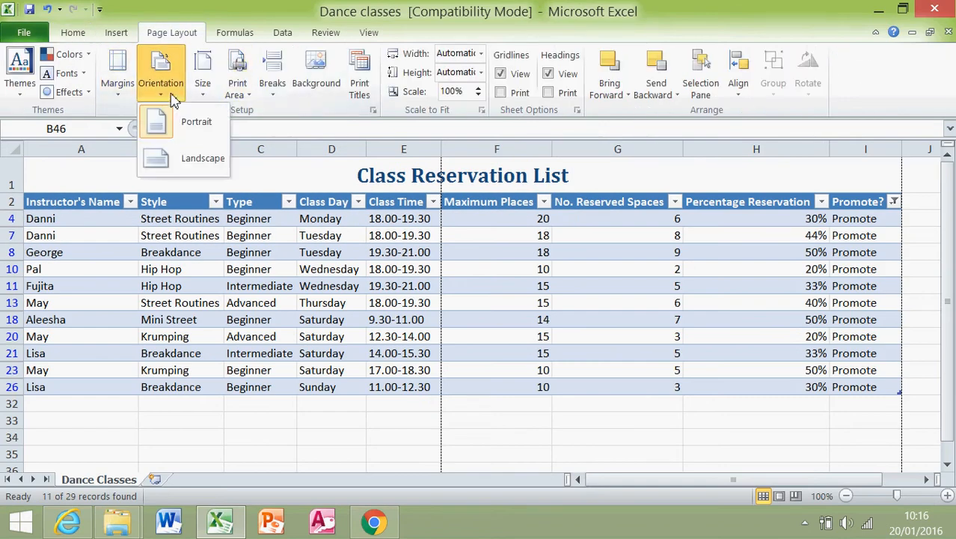
click(172, 159)
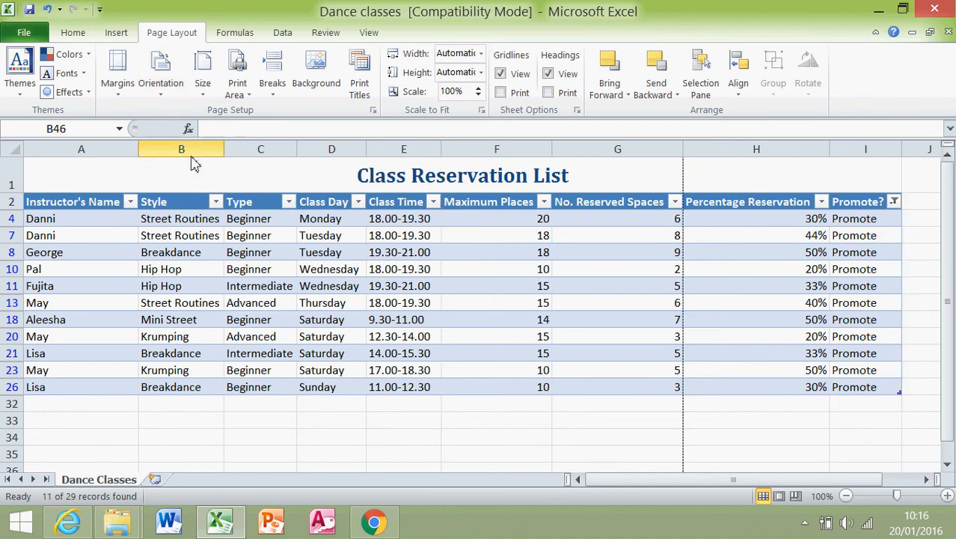
- Increase the height of the table's header row 2, middle-align its headings vertically and wrap their text
click(496, 269)
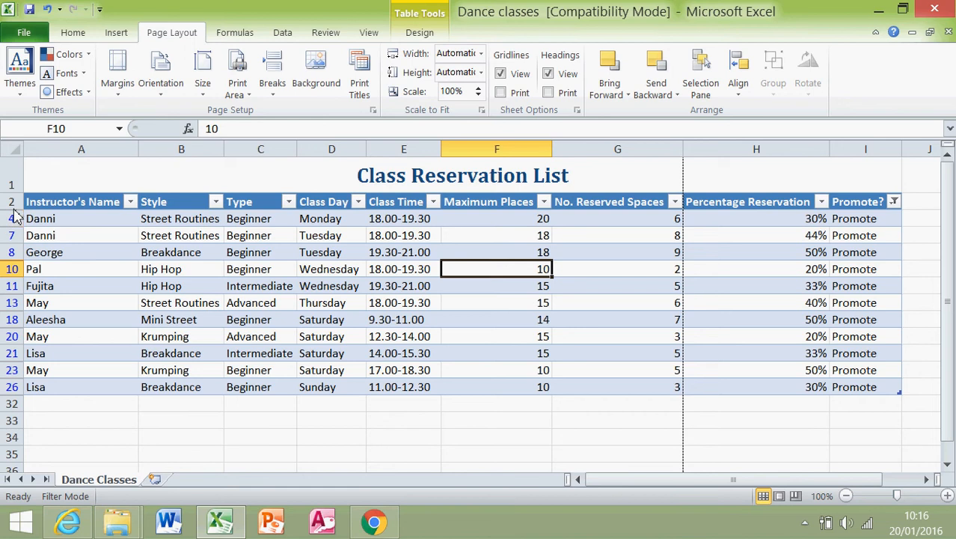
drag(16, 215, 16, 237)
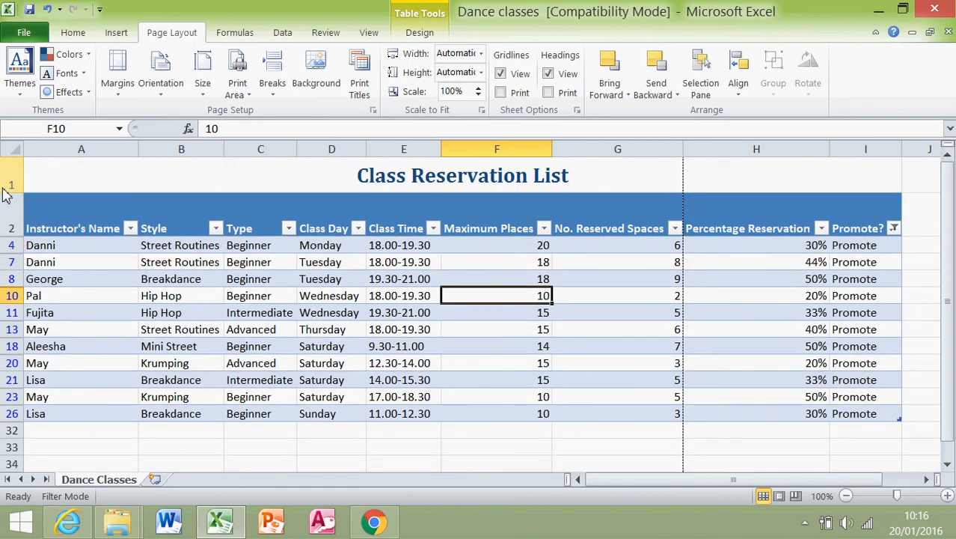
click(17, 216)
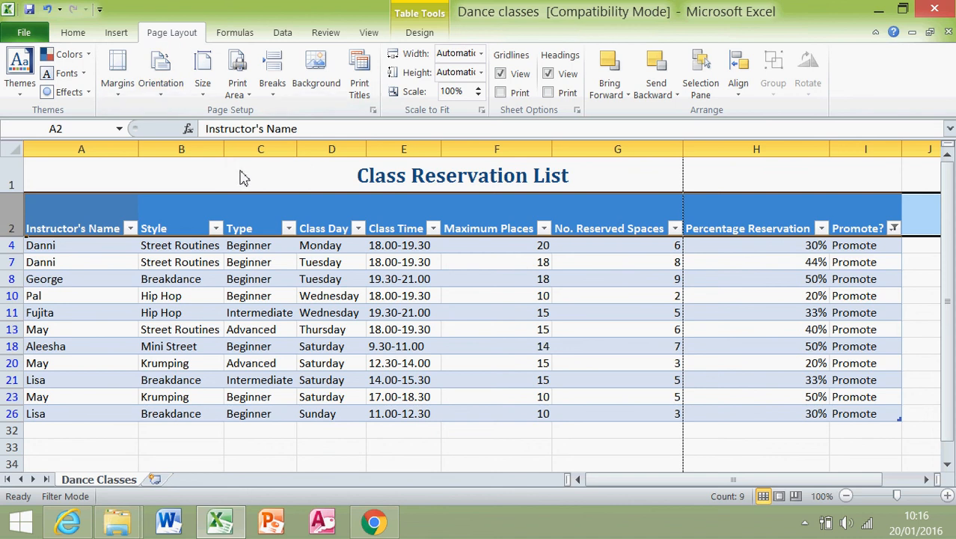
click(74, 33)
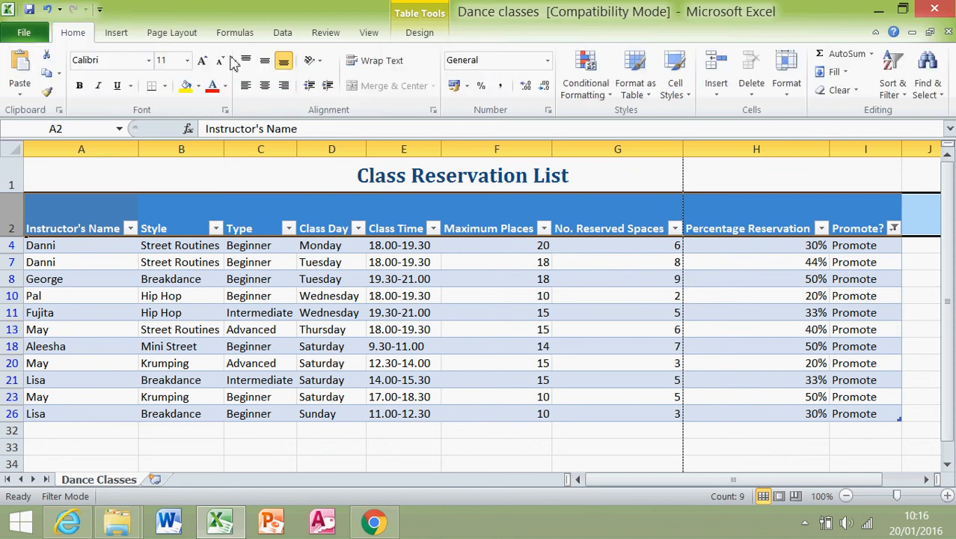
click(264, 63)
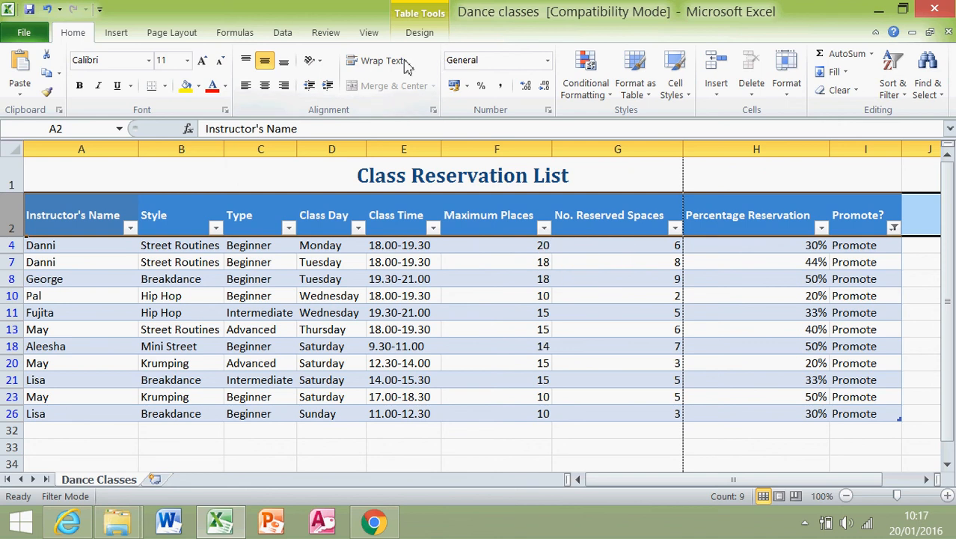
click(487, 314)
- Narrow the Maximum Places, No. Reserved Spaces and Percentage Reservation columns so each heading wraps onto two lines
scroll(449, 299, down, 3)
scroll(759, 216, up, 3)
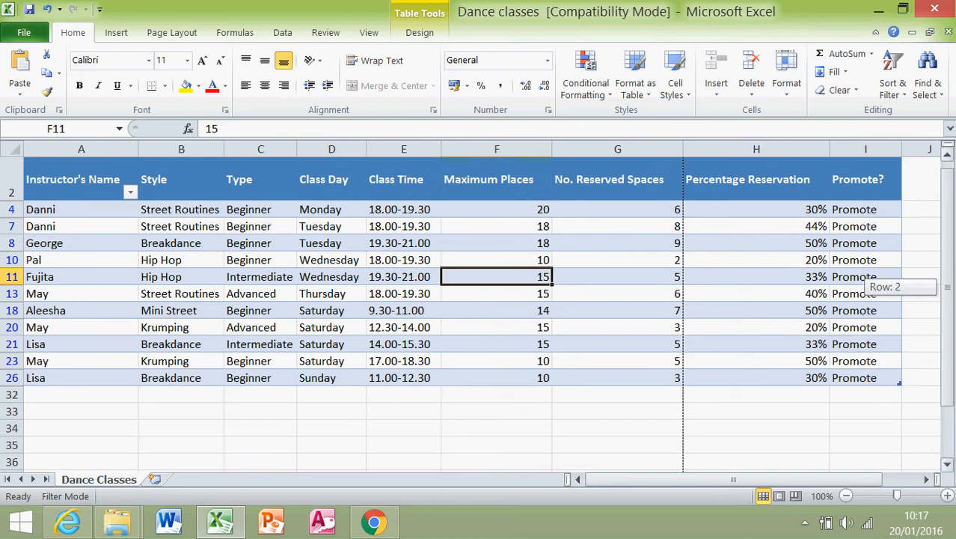
drag(551, 149, 512, 151)
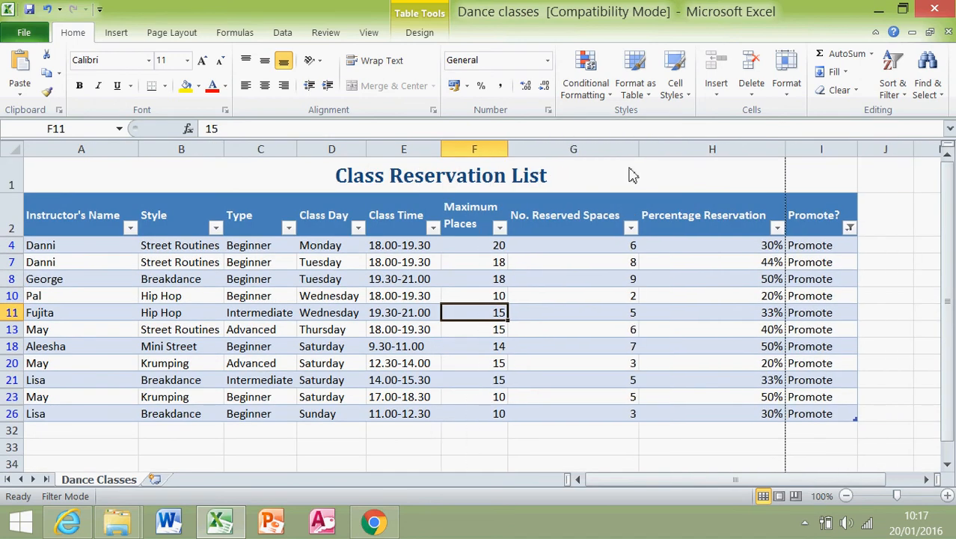
drag(637, 154, 575, 151)
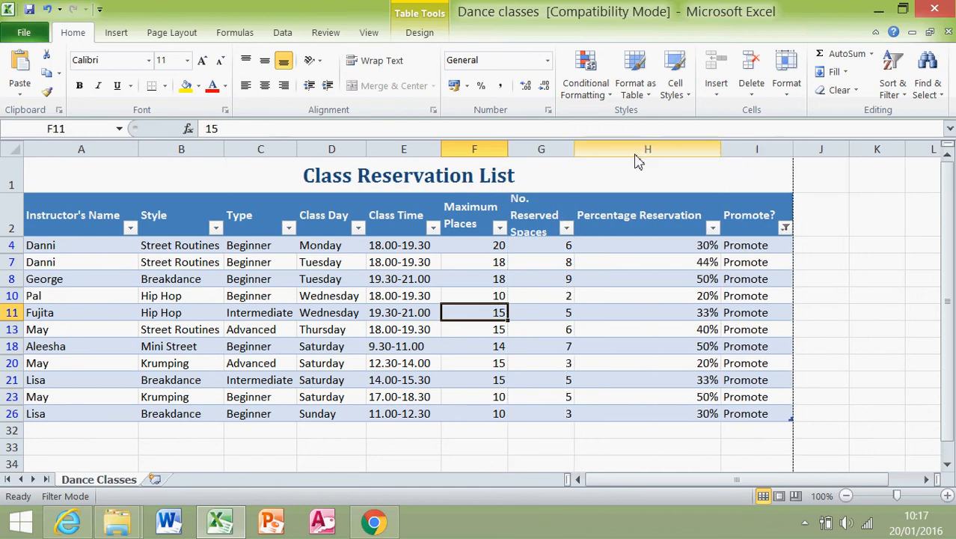
drag(575, 153, 597, 155)
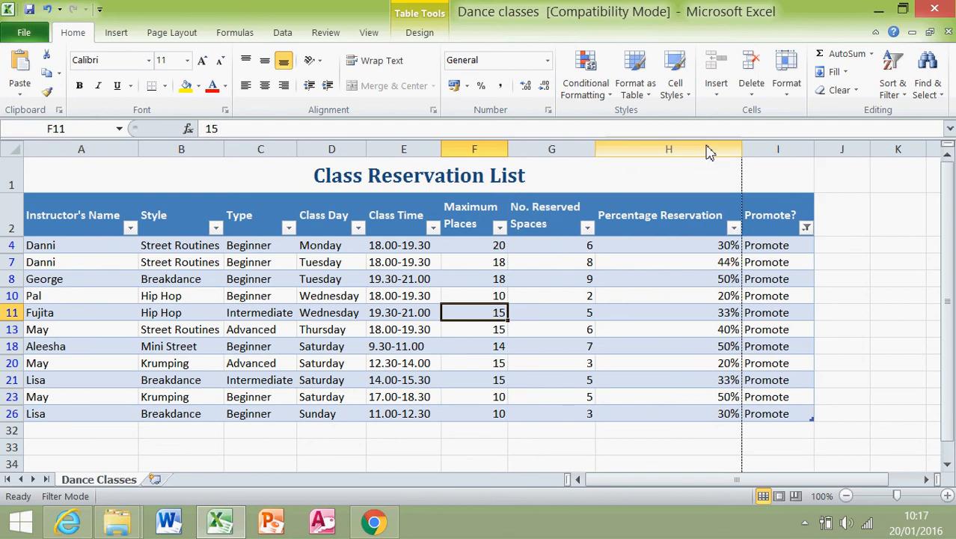
drag(744, 150, 672, 155)
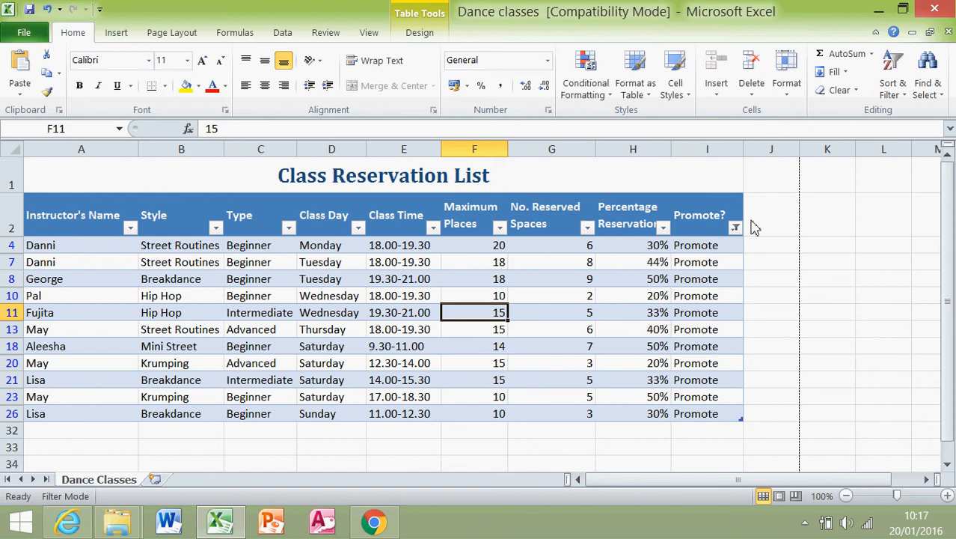
click(843, 260)
- Recheck the exam's single-page printing and data formatting requirements, and return to the spreadsheet
key(super+c)
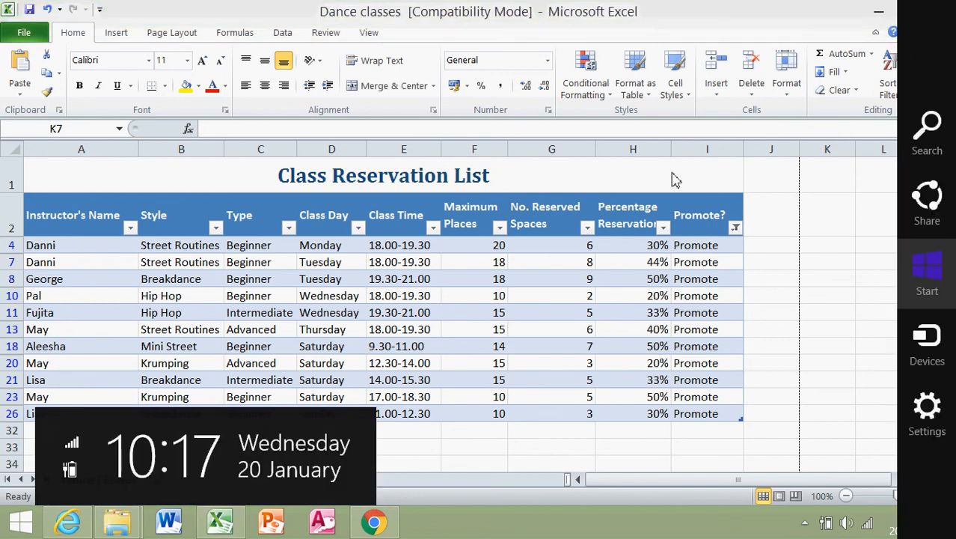
click(675, 180)
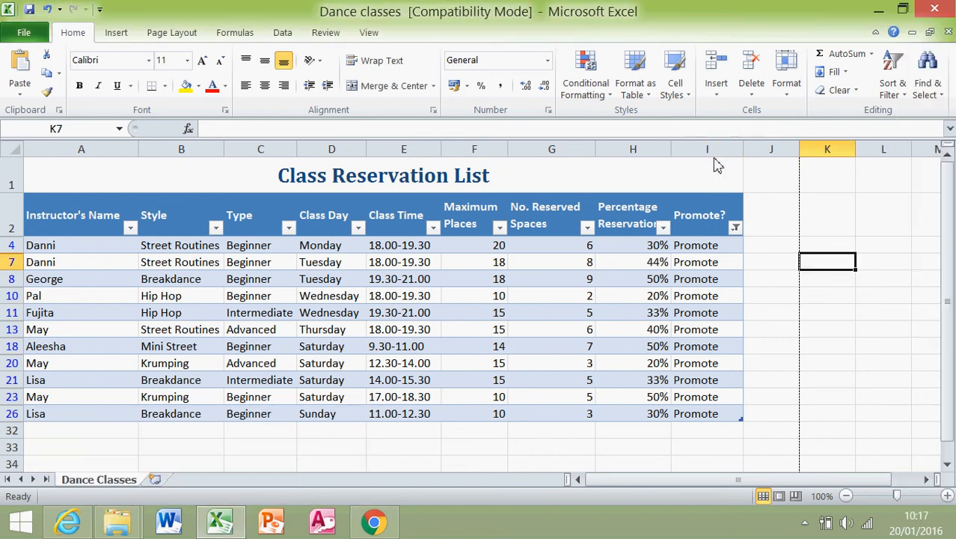
key(alt+Tab)
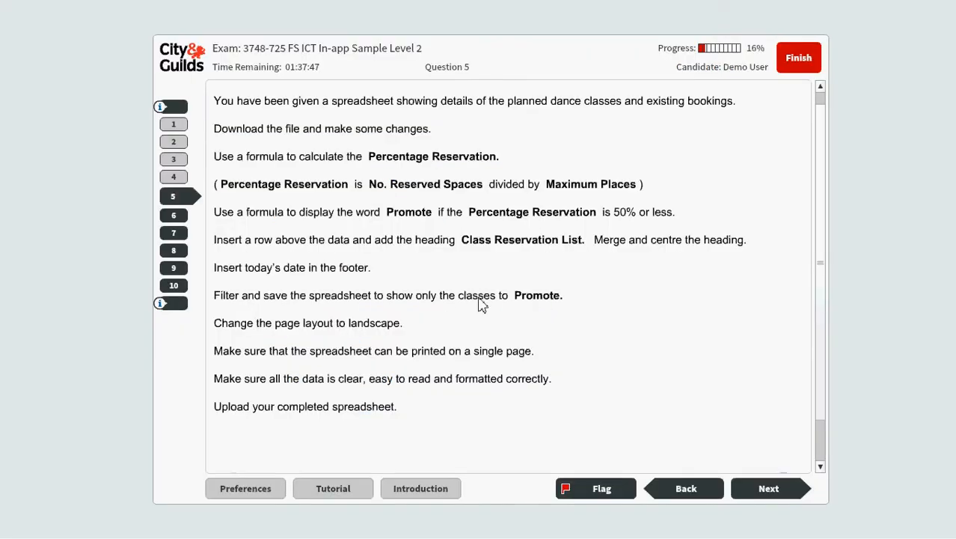
key(alt+Tab)
key(alt+Tab)
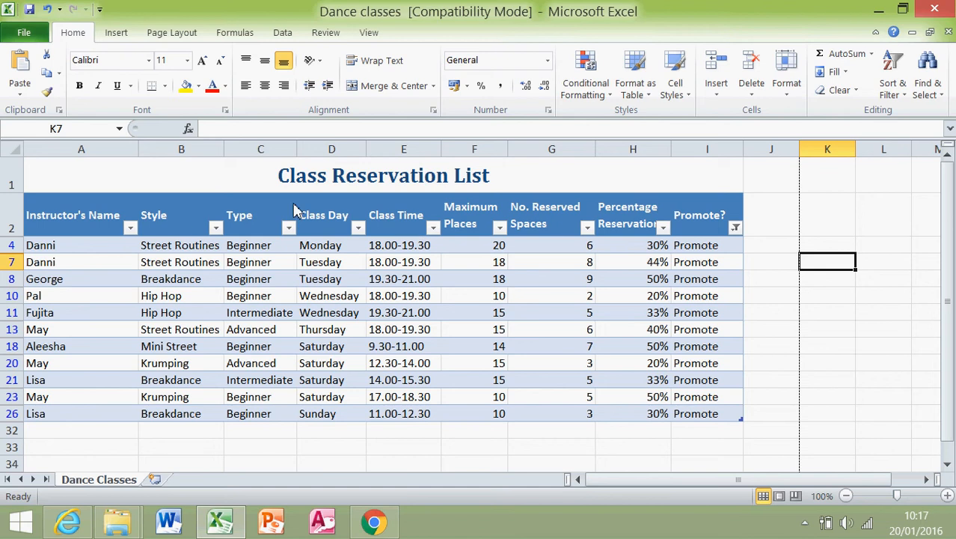
- Spell-check the worksheet, ignoring the flagged instructor name and each occurrence of Krumping
click(321, 32)
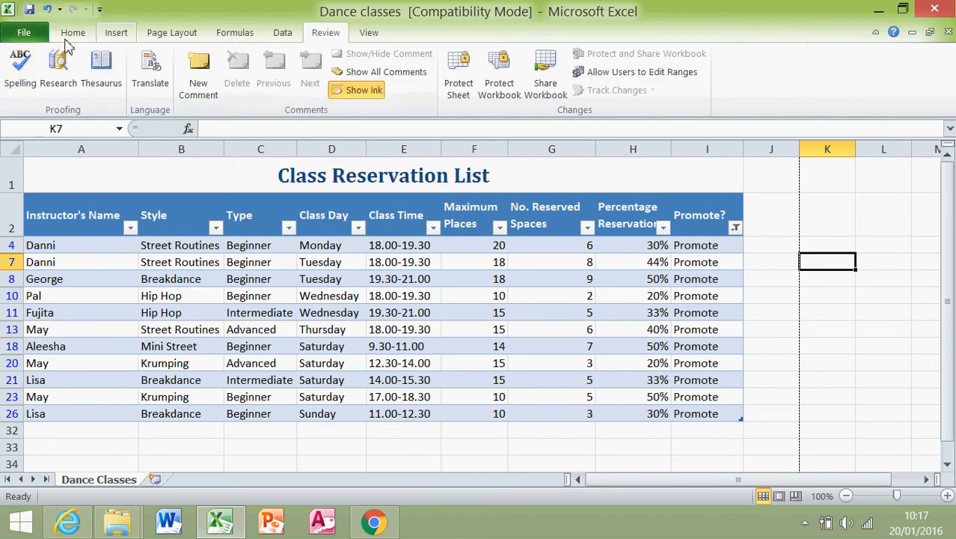
click(20, 67)
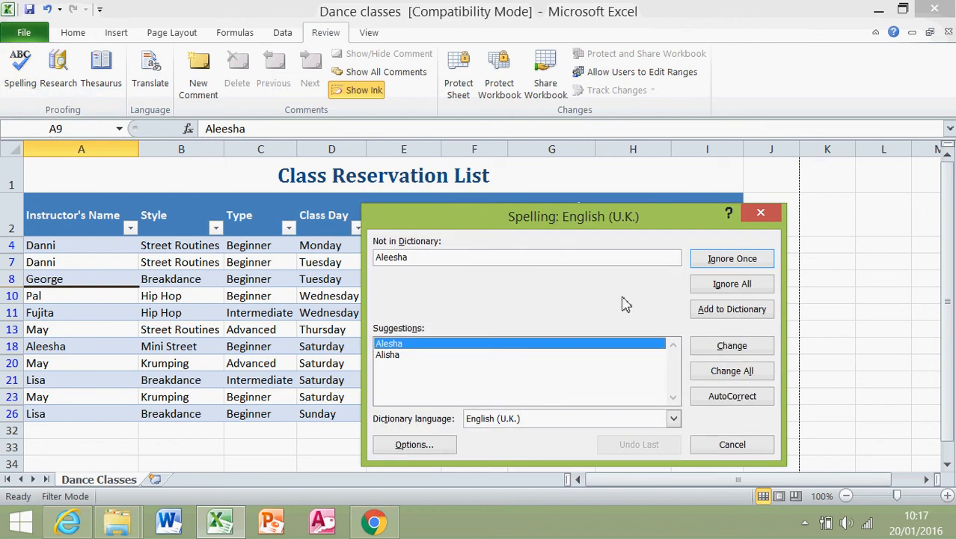
click(757, 267)
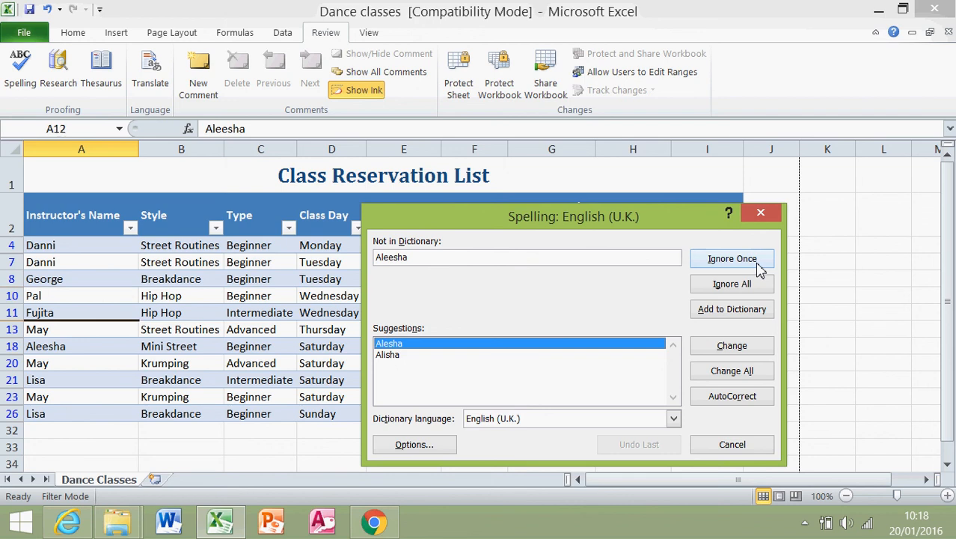
click(757, 266)
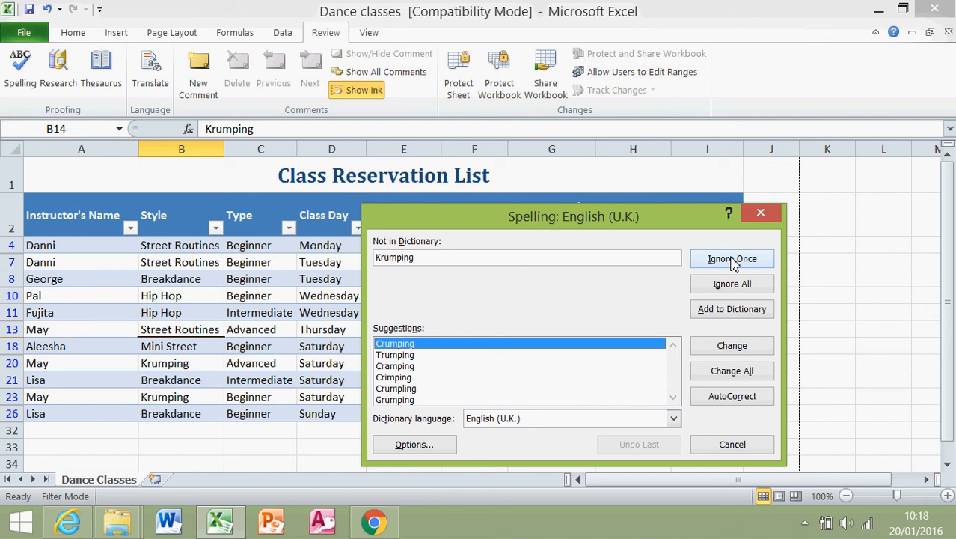
click(733, 262)
click(732, 262)
click(733, 262)
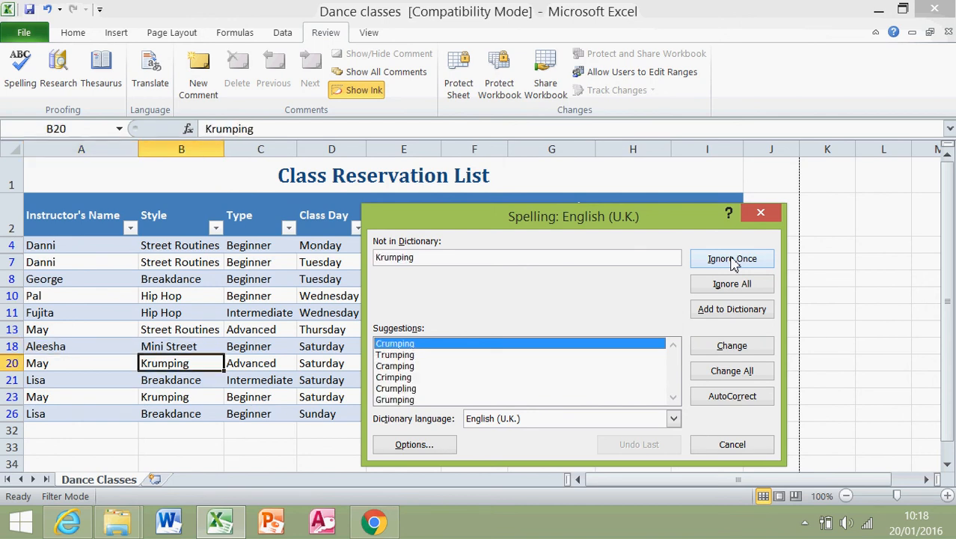
click(732, 260)
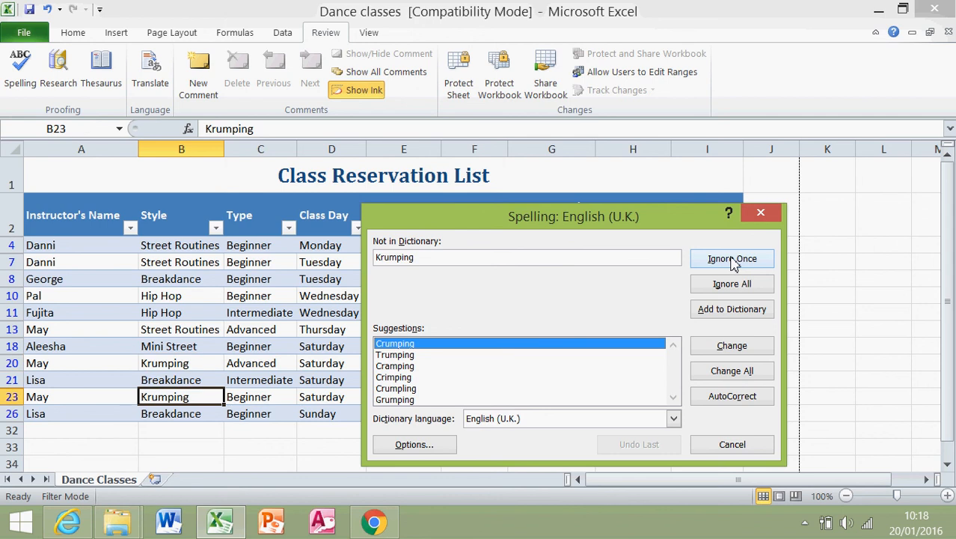
click(732, 261)
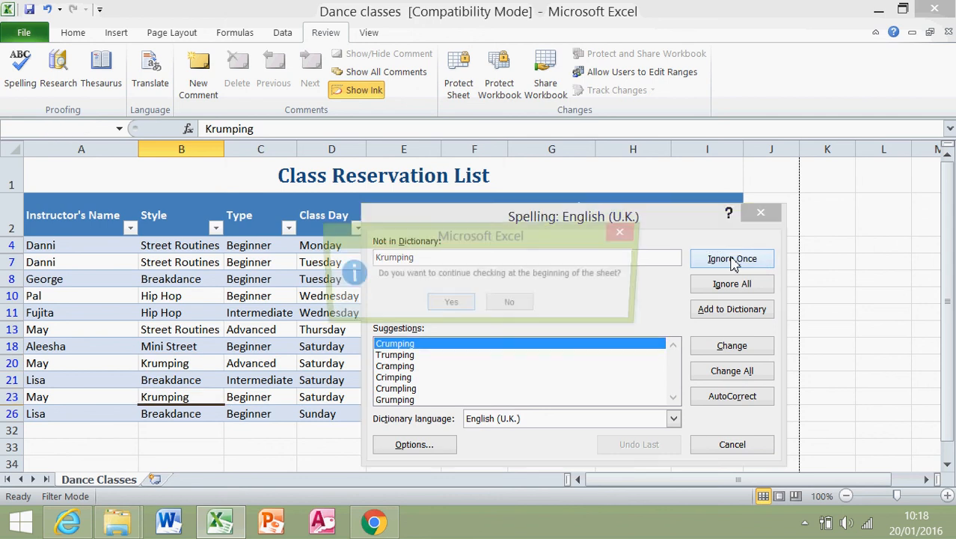
- Continue the spelling check from the beginning of the sheet, ignoring the instructor name again, and finish the check
click(447, 304)
click(726, 260)
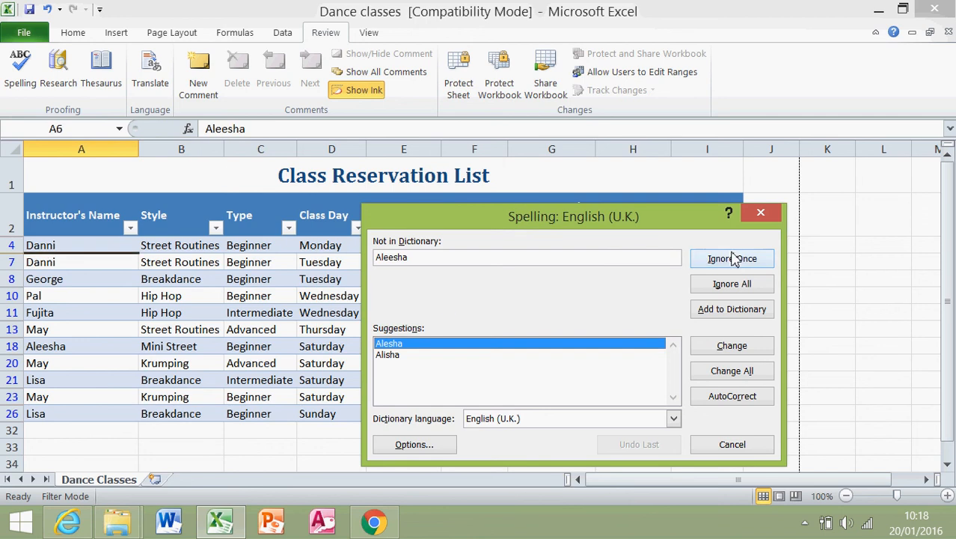
click(733, 260)
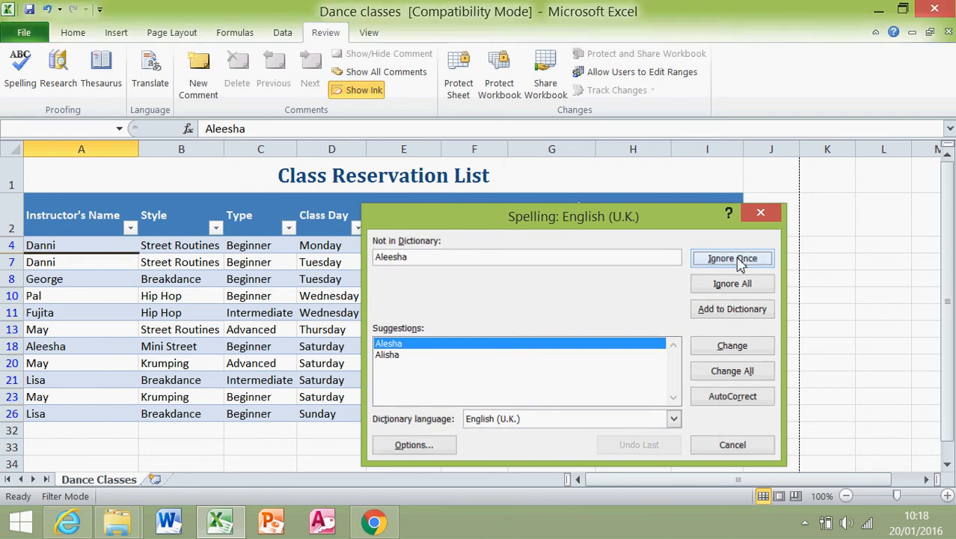
click(499, 296)
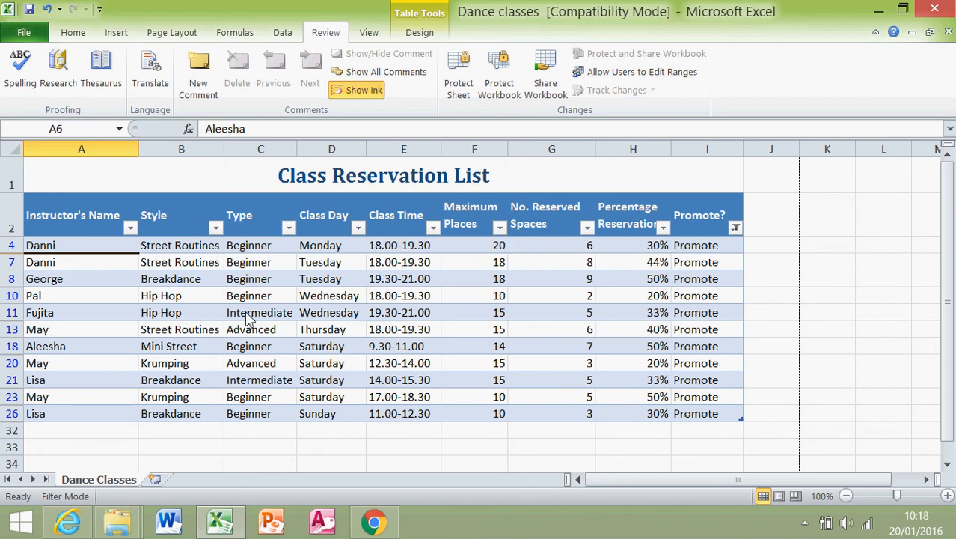
click(249, 319)
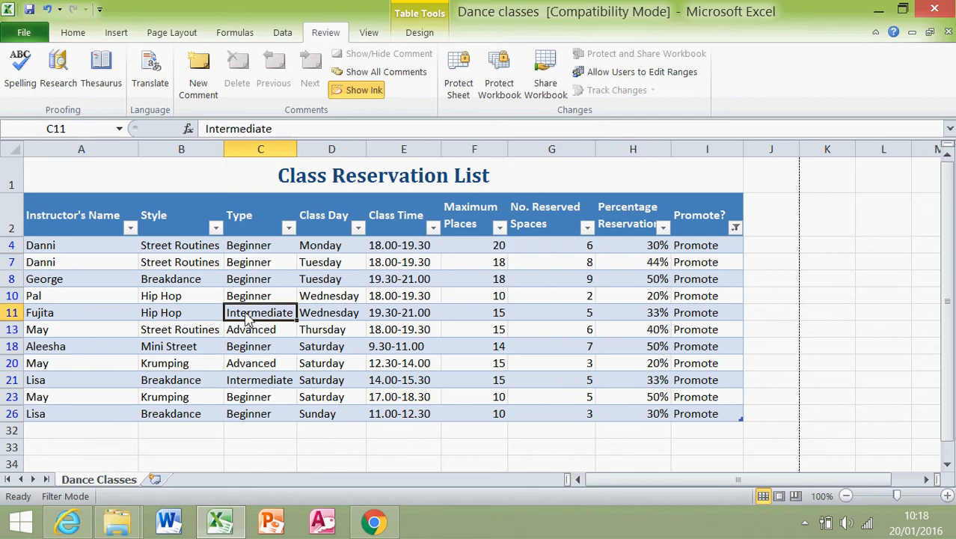
- Preview the printed worksheet and view the available margin presets, keeping Wide margins
key(ctrl+p)
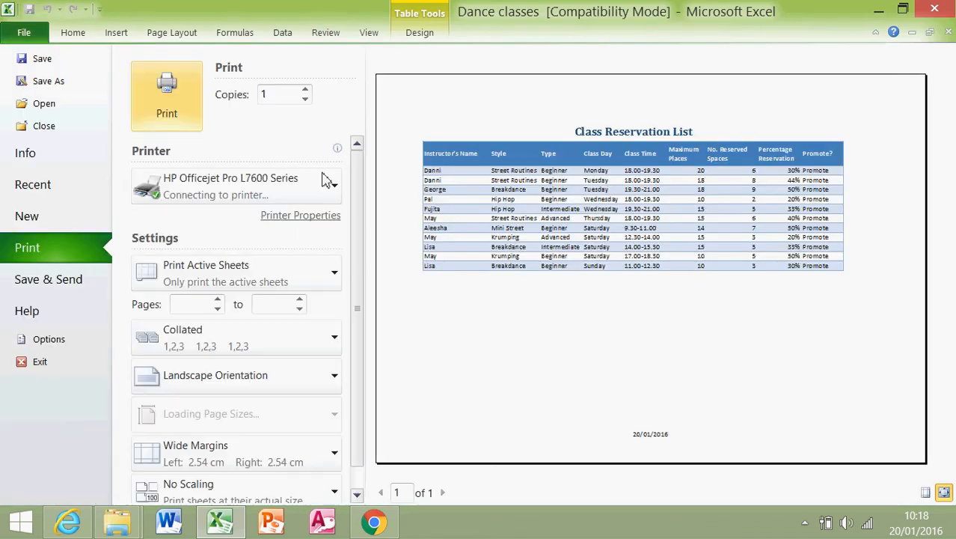
click(67, 36)
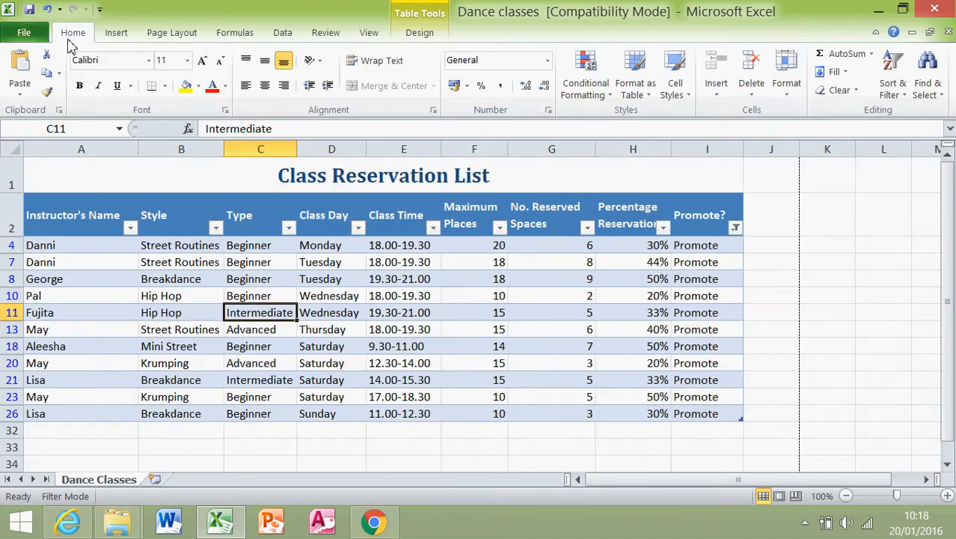
click(30, 34)
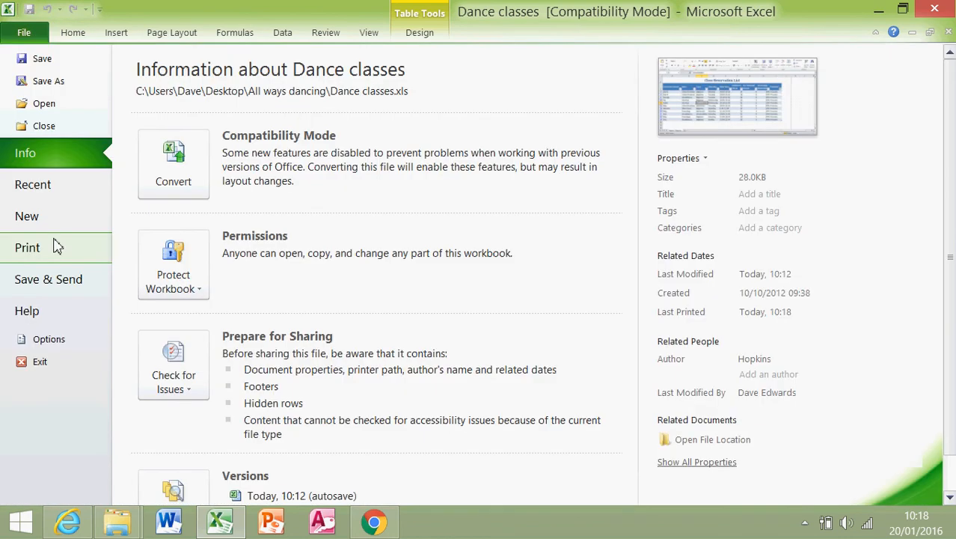
click(25, 247)
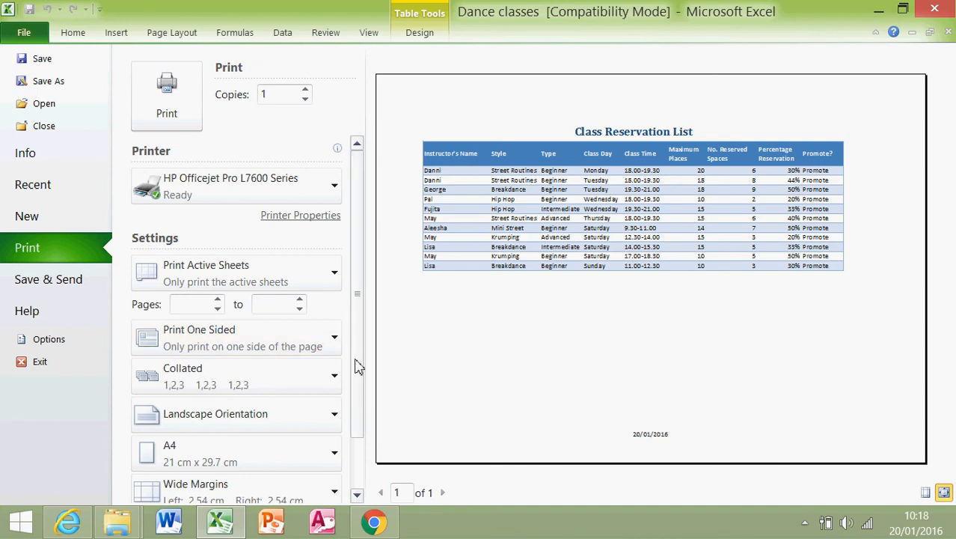
drag(356, 363, 362, 404)
click(335, 441)
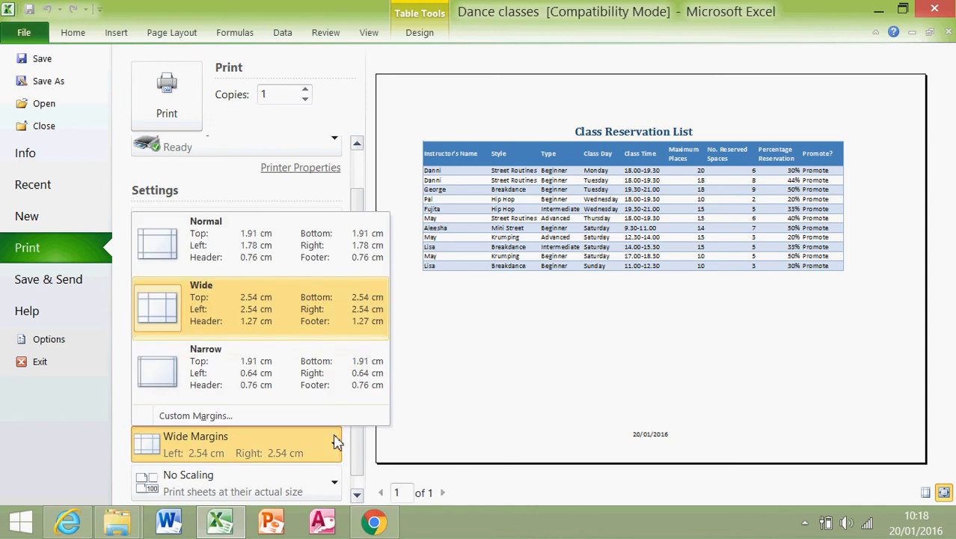
click(333, 443)
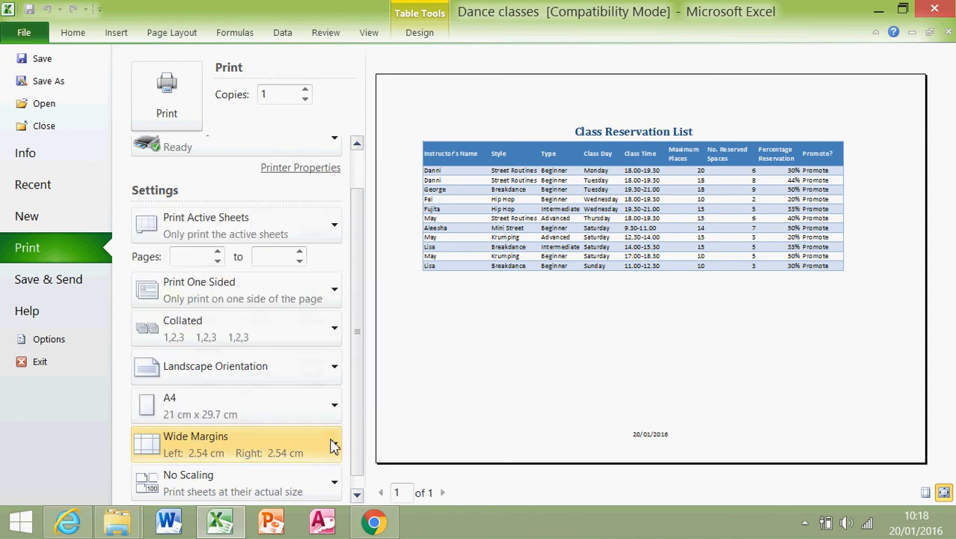
- View the print scaling options, keep No Scaling, and switch back to the exam's instructions
scroll(360, 448, down, 1)
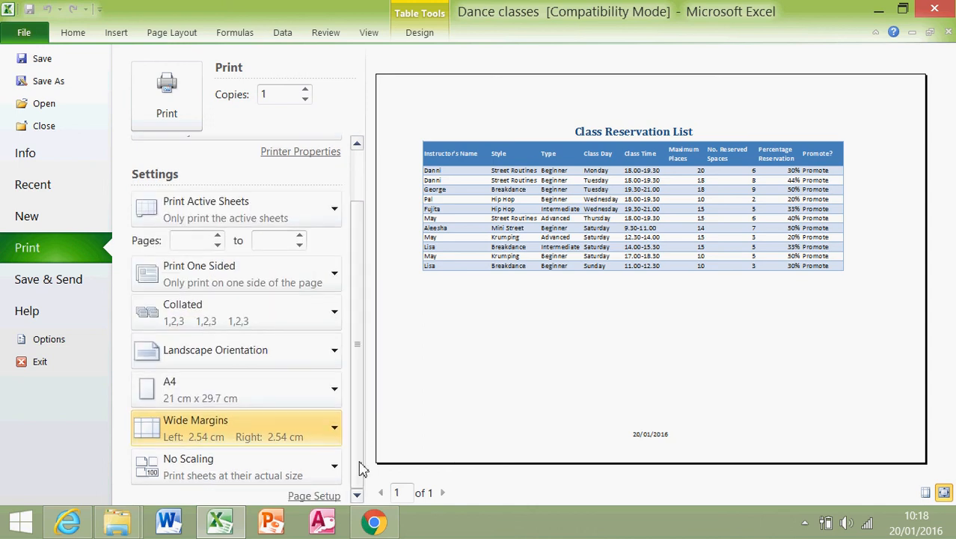
click(335, 466)
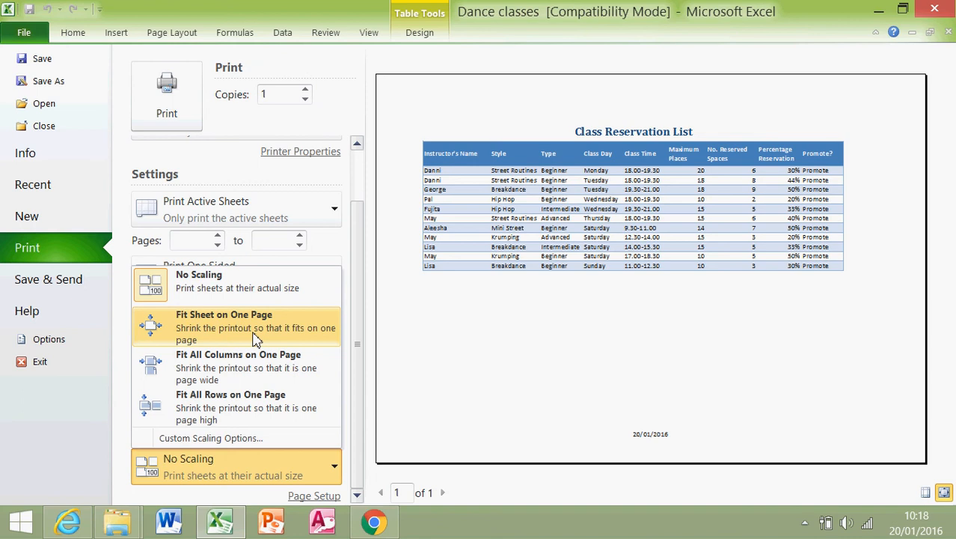
click(475, 343)
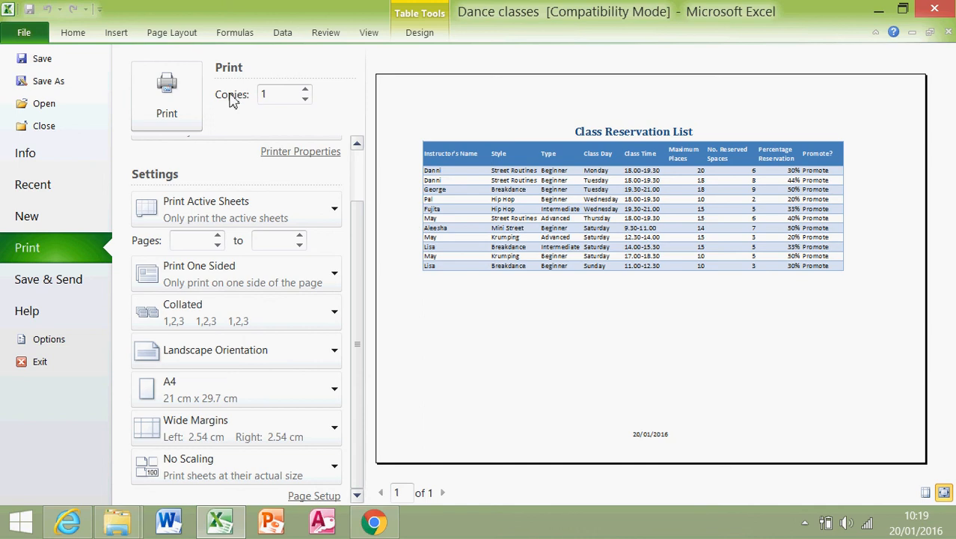
key(alt+Tab)
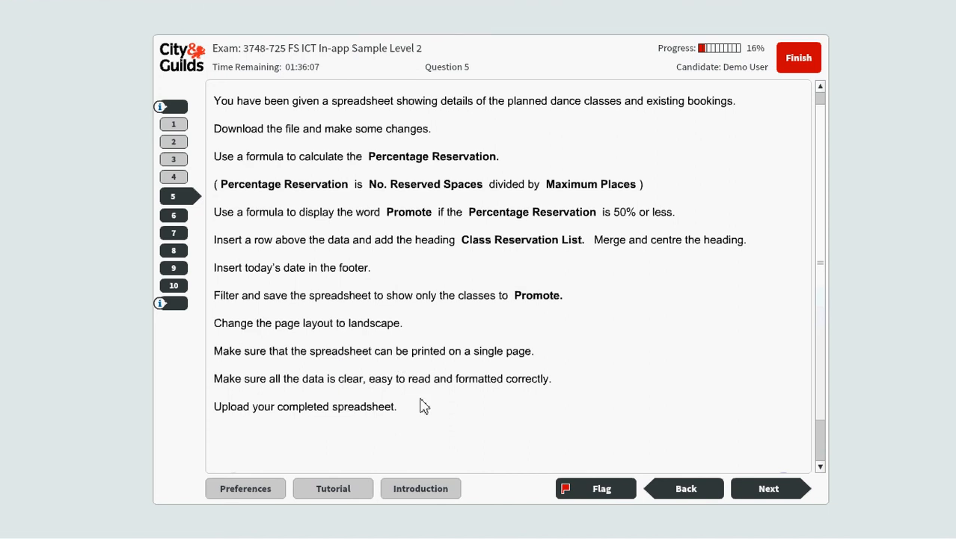
- Switch to Excel, save the workbook as Dance classes in Excel 97-2003 Workbook format, replacing the existing file, and close it
key(alt+Tab)
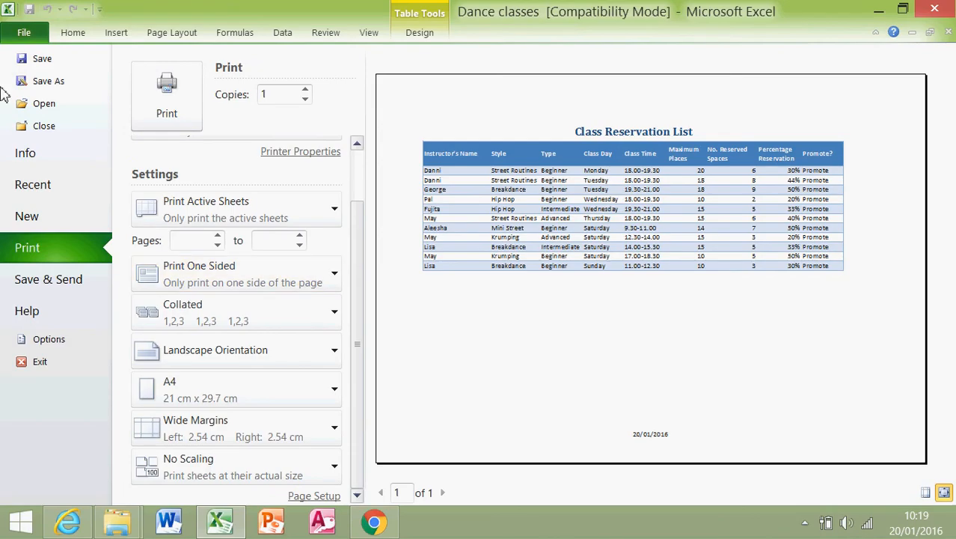
click(42, 63)
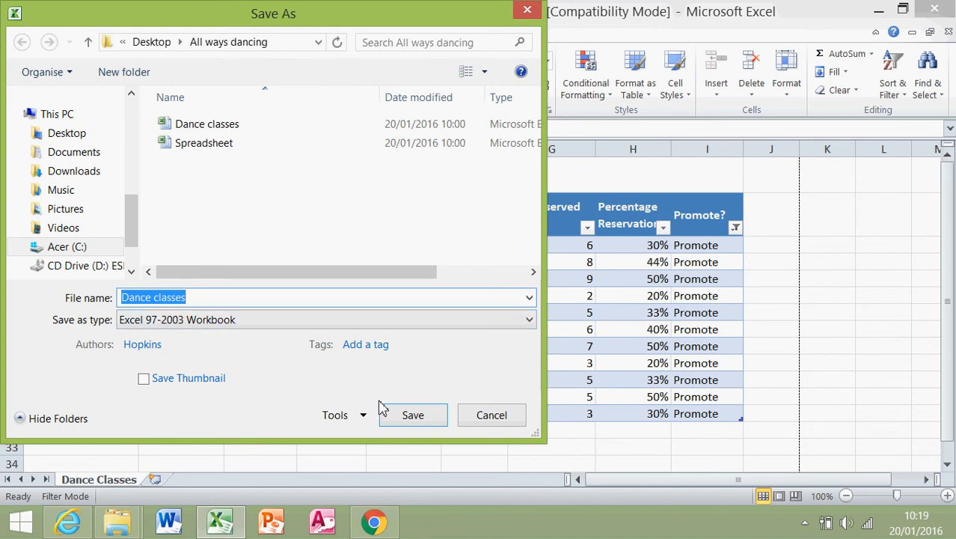
click(386, 324)
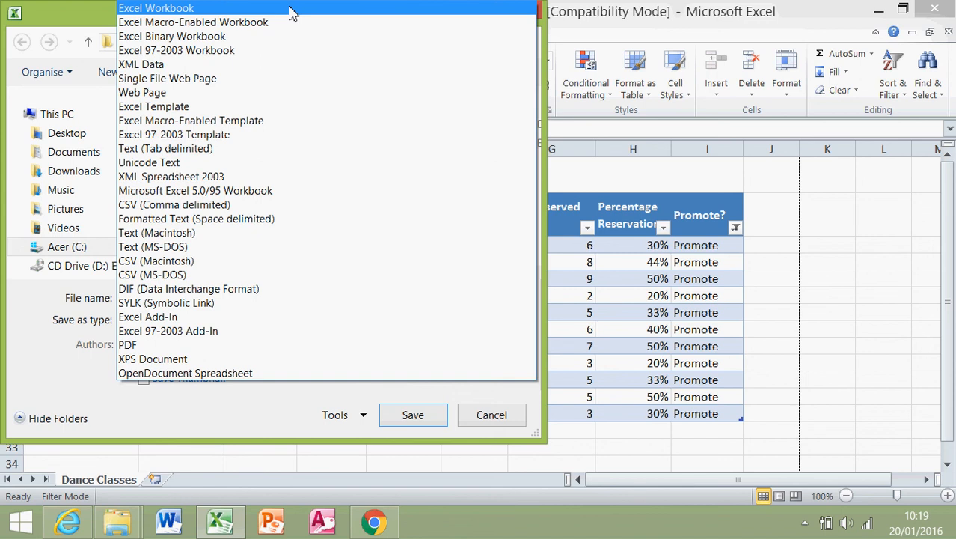
click(278, 50)
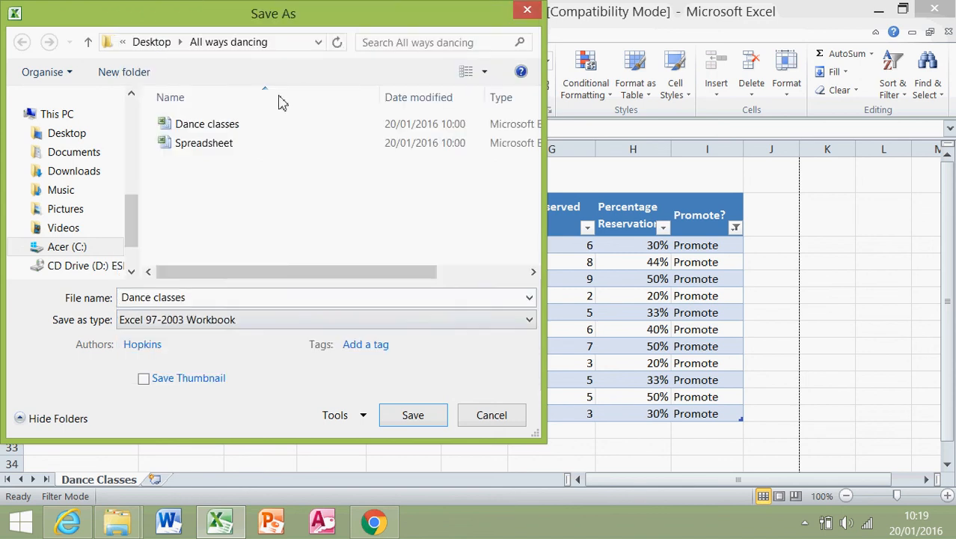
click(415, 417)
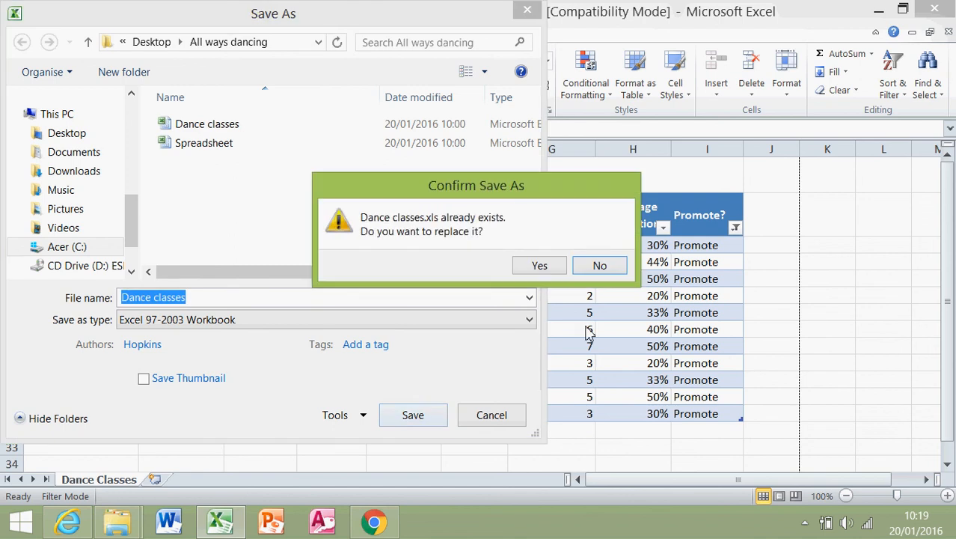
click(538, 266)
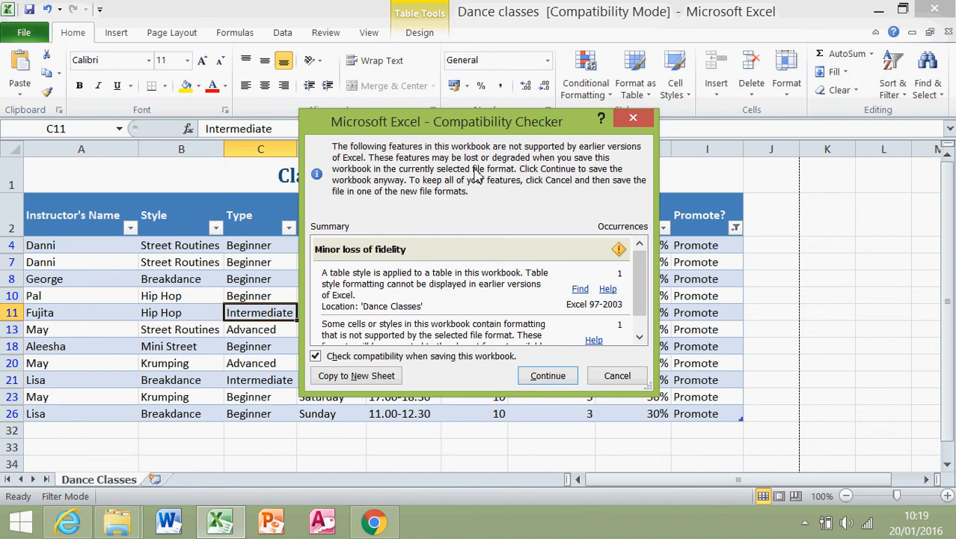
click(548, 376)
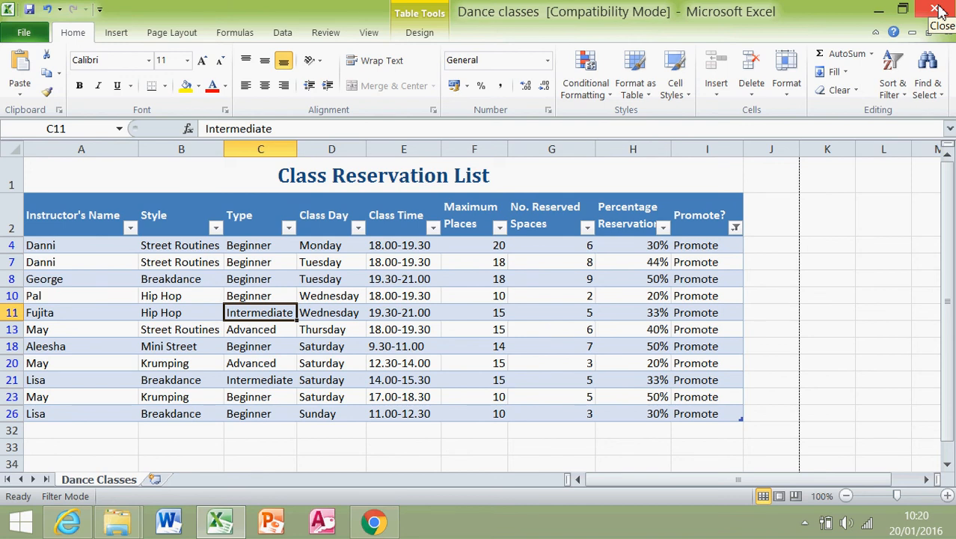
click(940, 10)
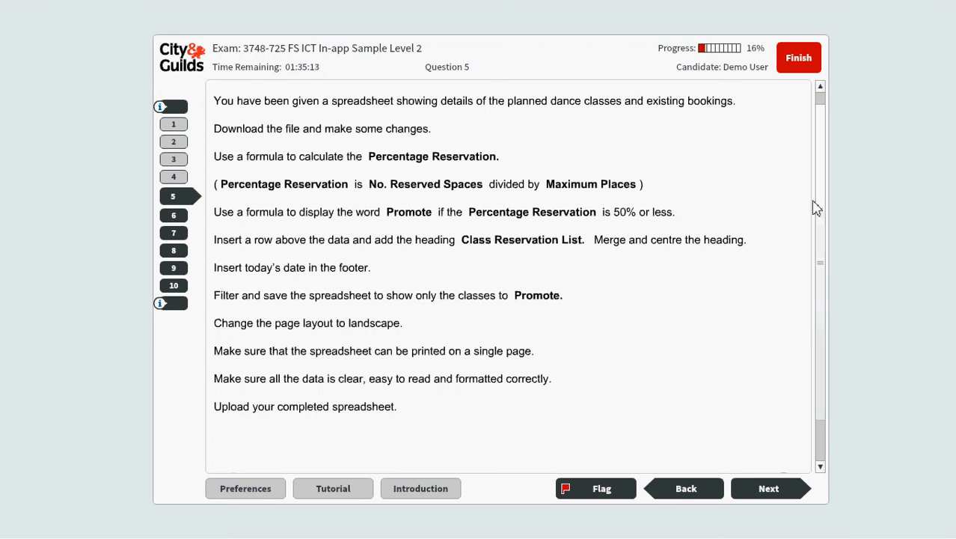
- Try to upload the completed dance classes spreadsheet from the exam's Question 5 page
scroll(823, 217, down, 2)
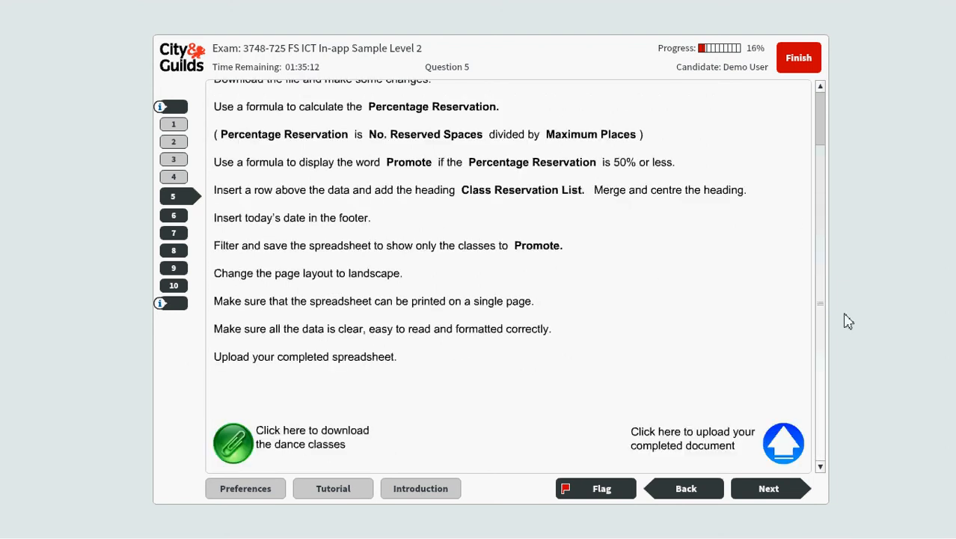
click(795, 442)
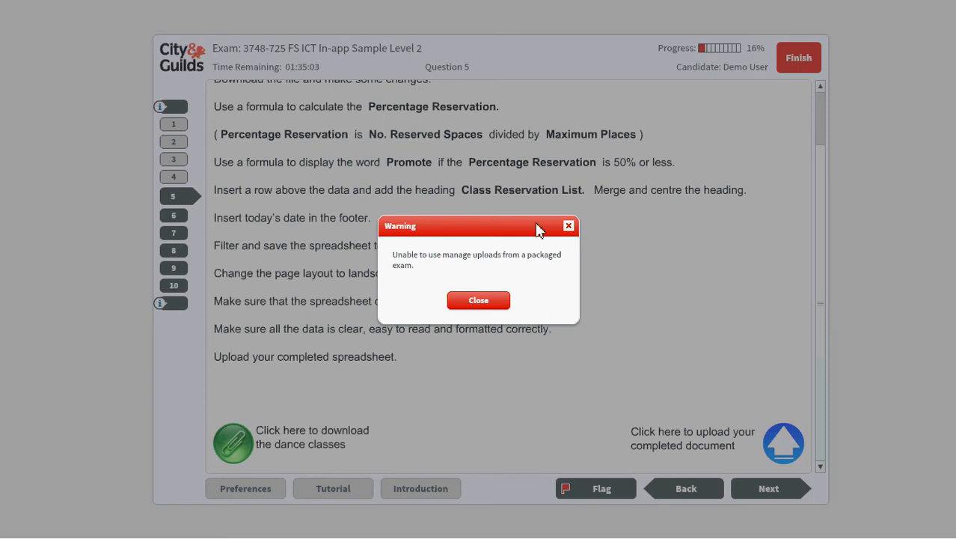
click(478, 301)
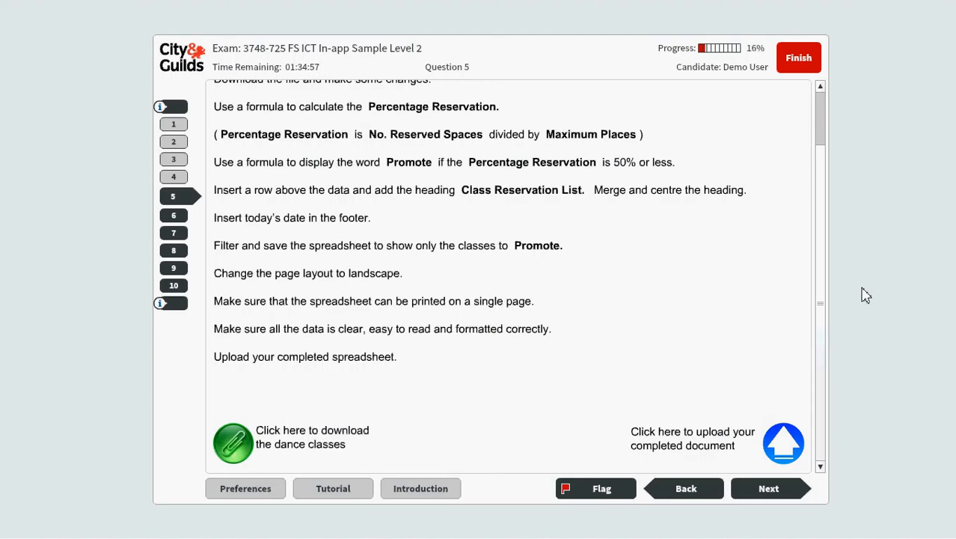
scroll(820, 270, up, 2)
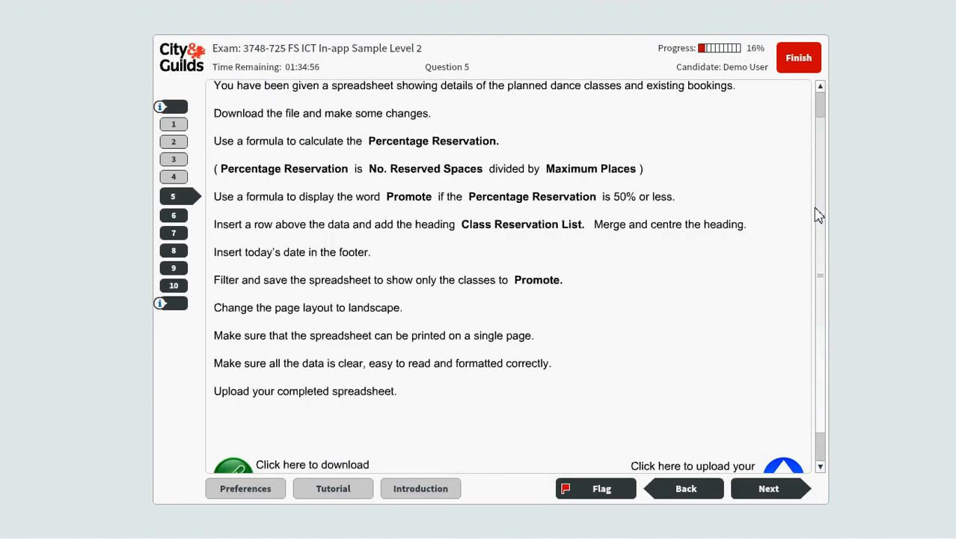